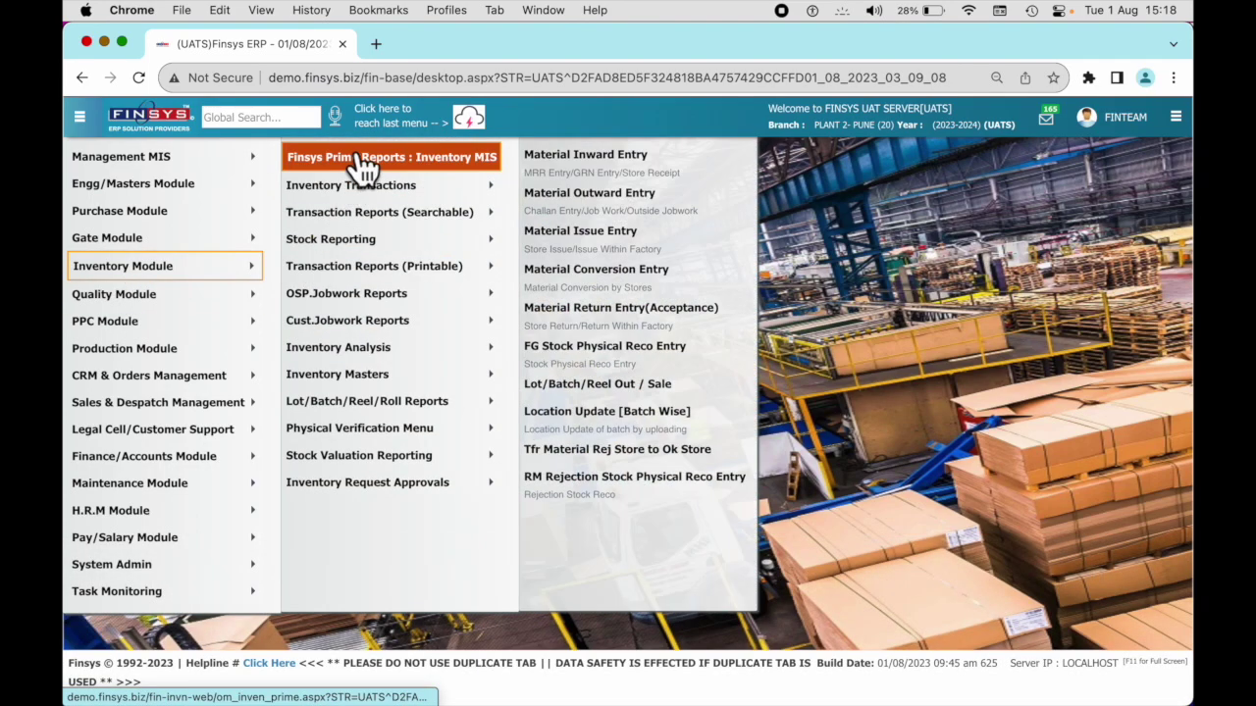
- Run the Batch/Lot Wise Stock Report from the inventory prime reports for items with stock, dated 01/04/2023 to 01/08/2023
{"action": "left_click", "coordinate": [363, 157]}
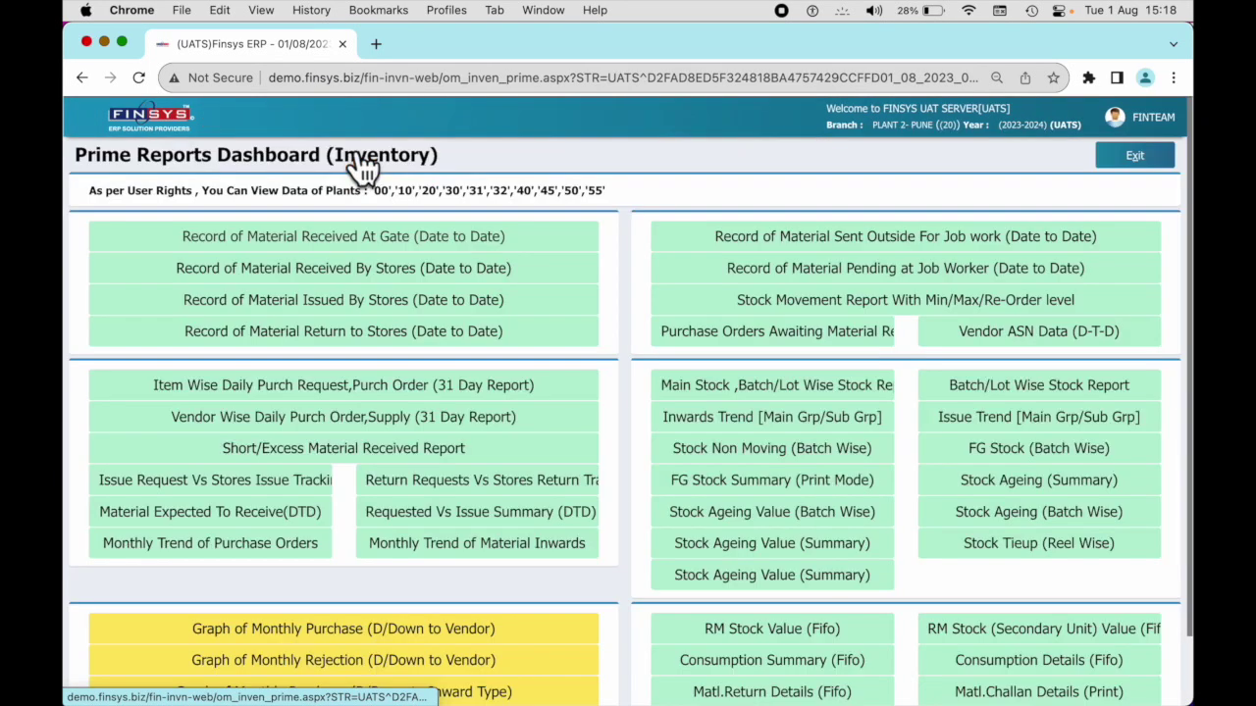
{"action": "left_click", "coordinate": [1011, 392]}
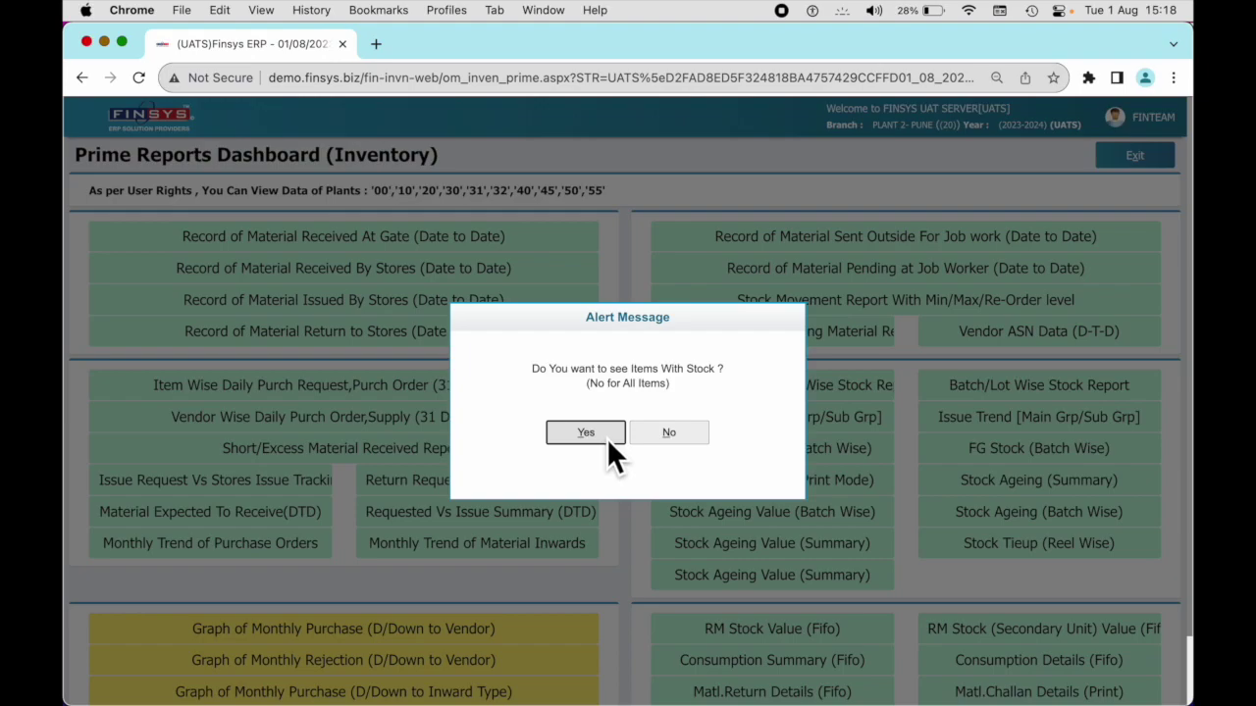
{"action": "left_click", "coordinate": [608, 439]}
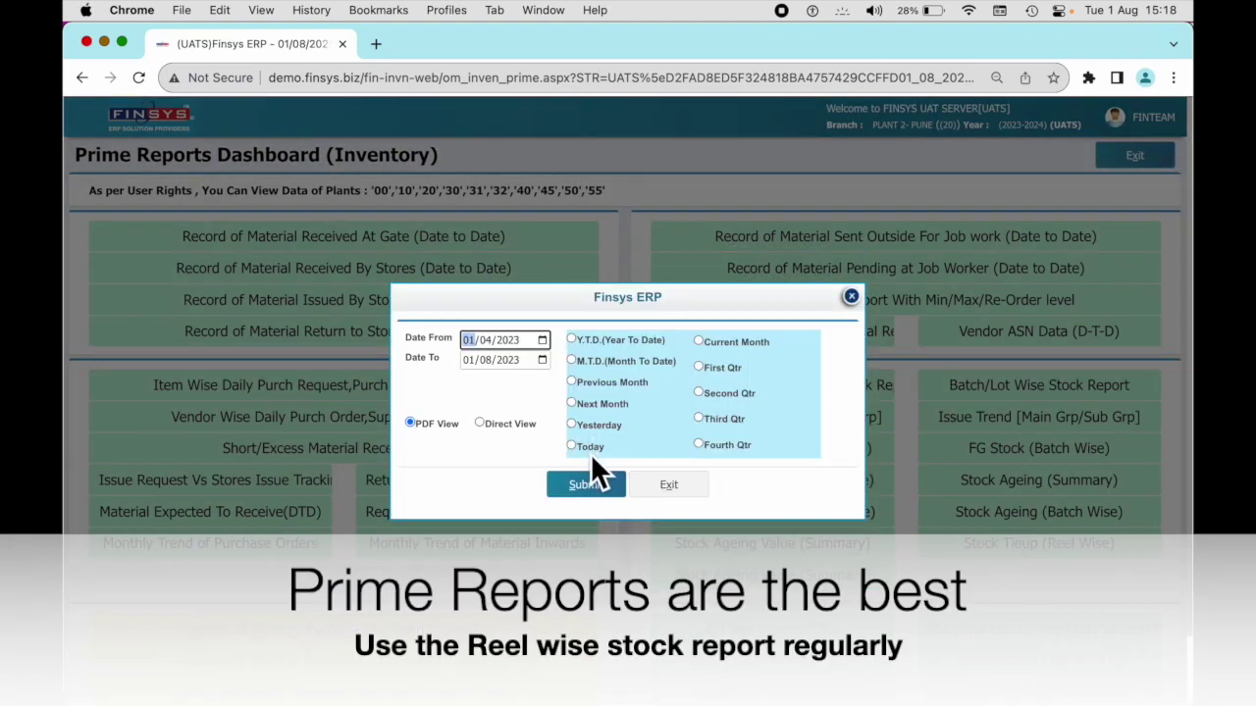
{"action": "left_click", "coordinate": [586, 484]}
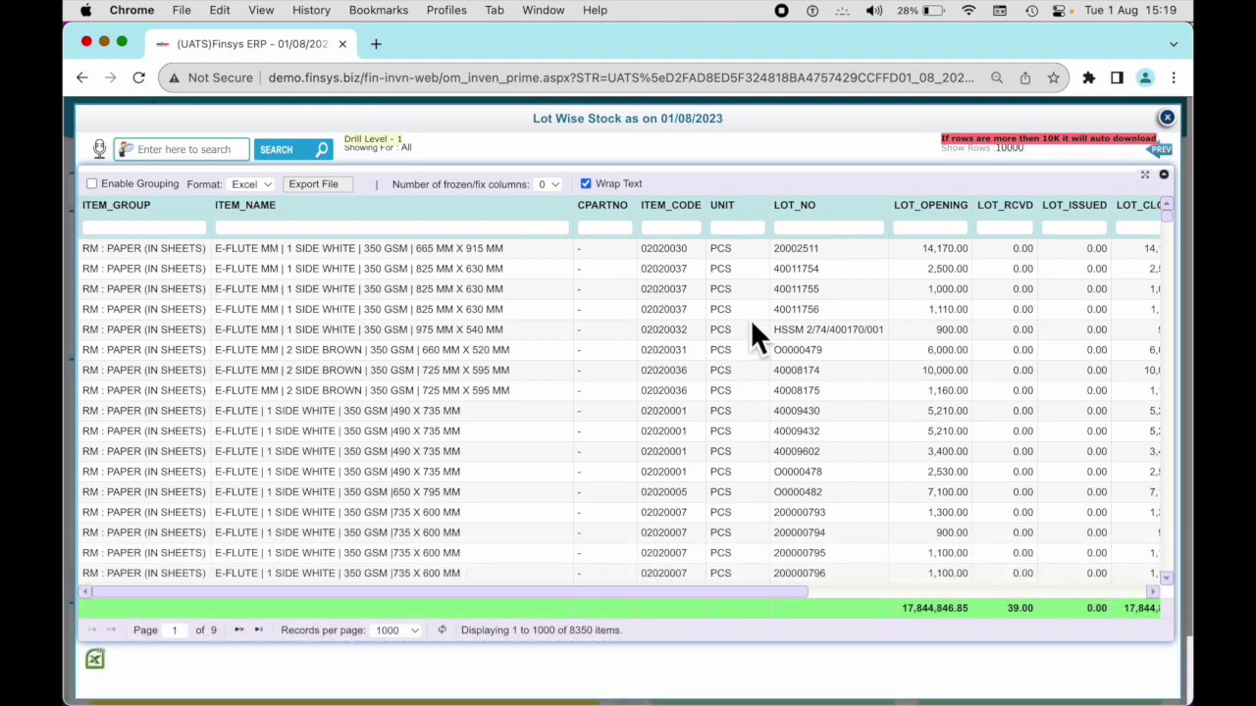
- Examine the lot-wise stock list, including its lot number, closing stock, vendor reel number, ageing, width and GSM columns
{"action": "scroll", "coordinate": [835, 393], "scroll_direction": "down", "scroll_amount": 10}
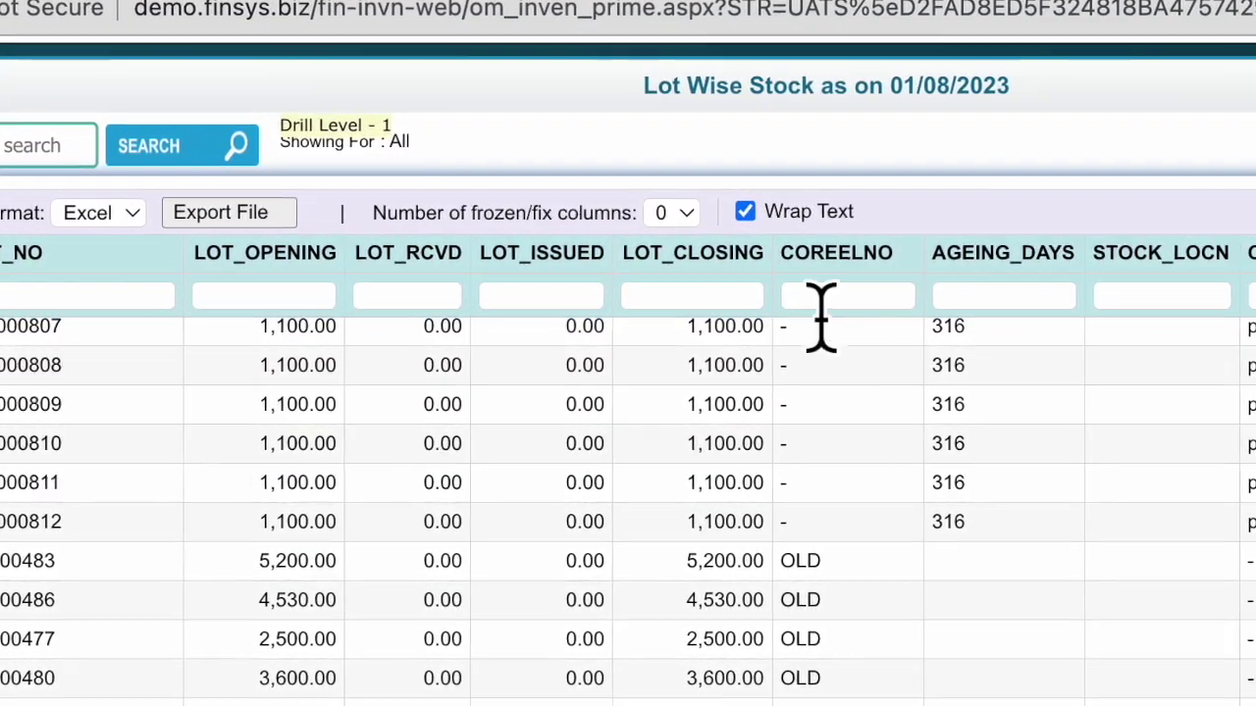
{"action": "scroll", "coordinate": [825, 658], "scroll_direction": "down", "scroll_amount": 5}
{"action": "scroll", "coordinate": [776, 657], "scroll_direction": "down", "scroll_amount": 2}
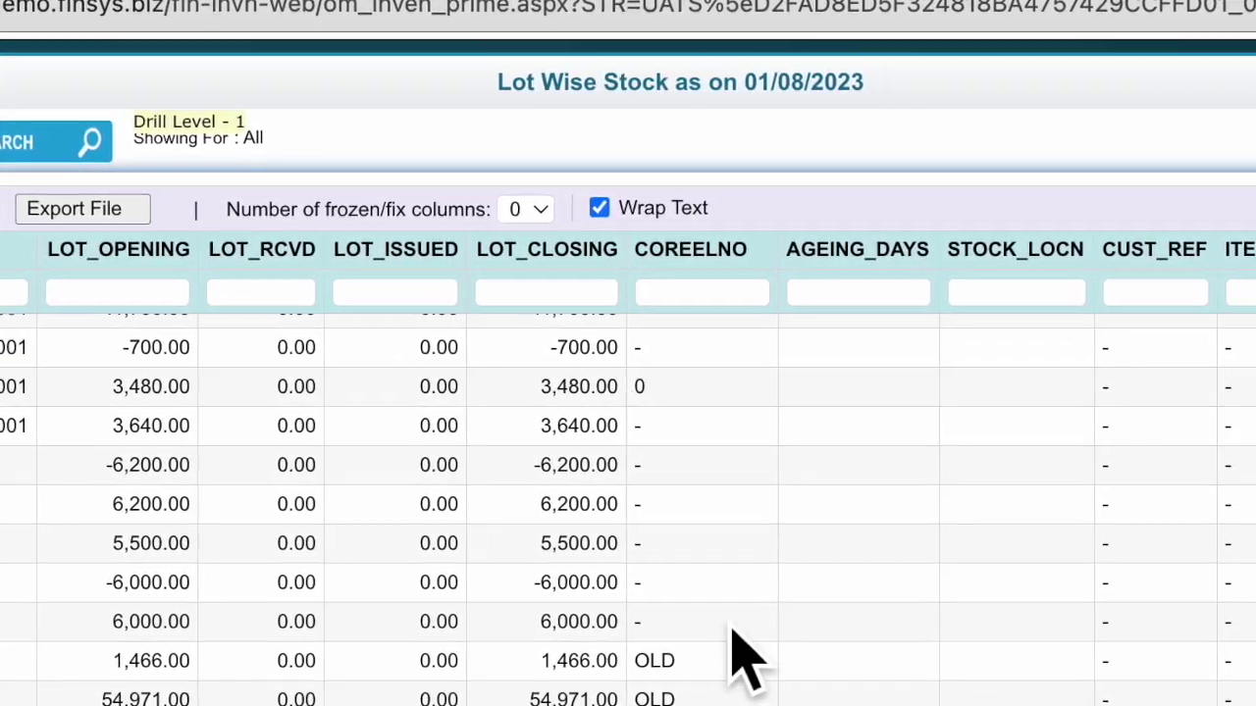
{"action": "scroll", "coordinate": [780, 657], "scroll_direction": "down", "scroll_amount": 5}
{"action": "scroll", "coordinate": [628, 652], "scroll_direction": "down", "scroll_amount": 10}
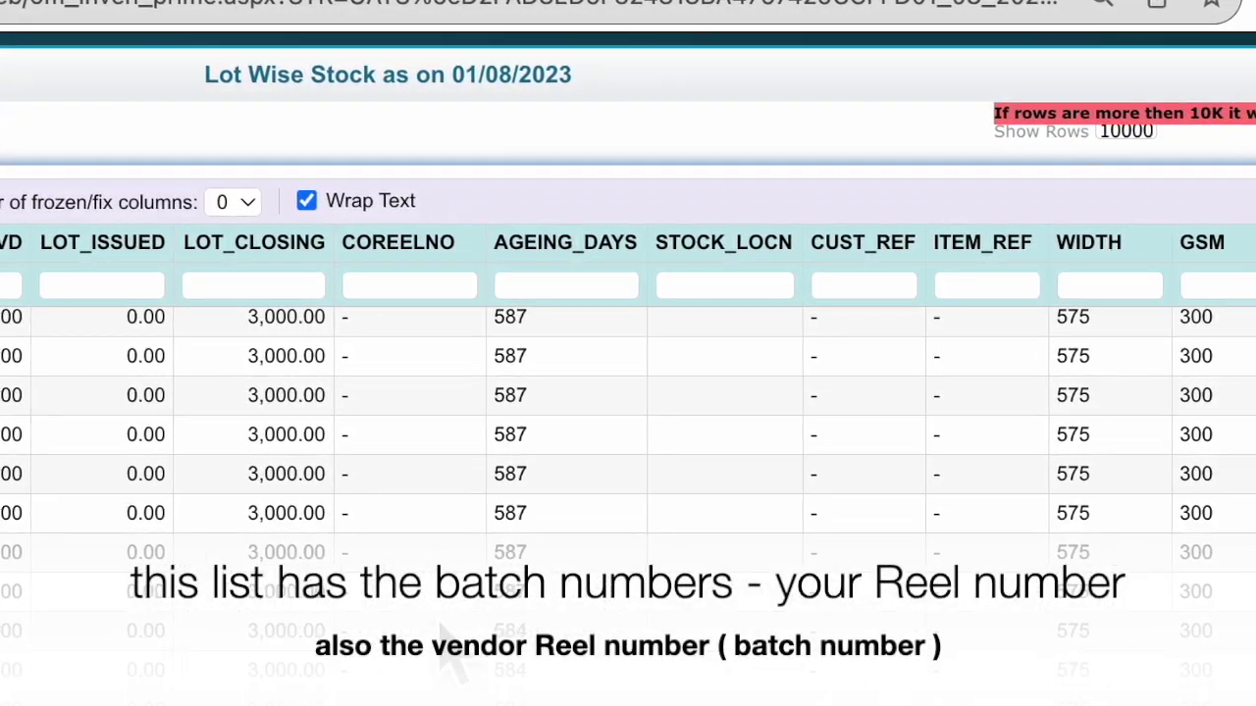
{"action": "scroll", "coordinate": [486, 655], "scroll_direction": "down", "scroll_amount": 10}
{"action": "scroll", "coordinate": [338, 635], "scroll_direction": "up", "scroll_amount": 3}
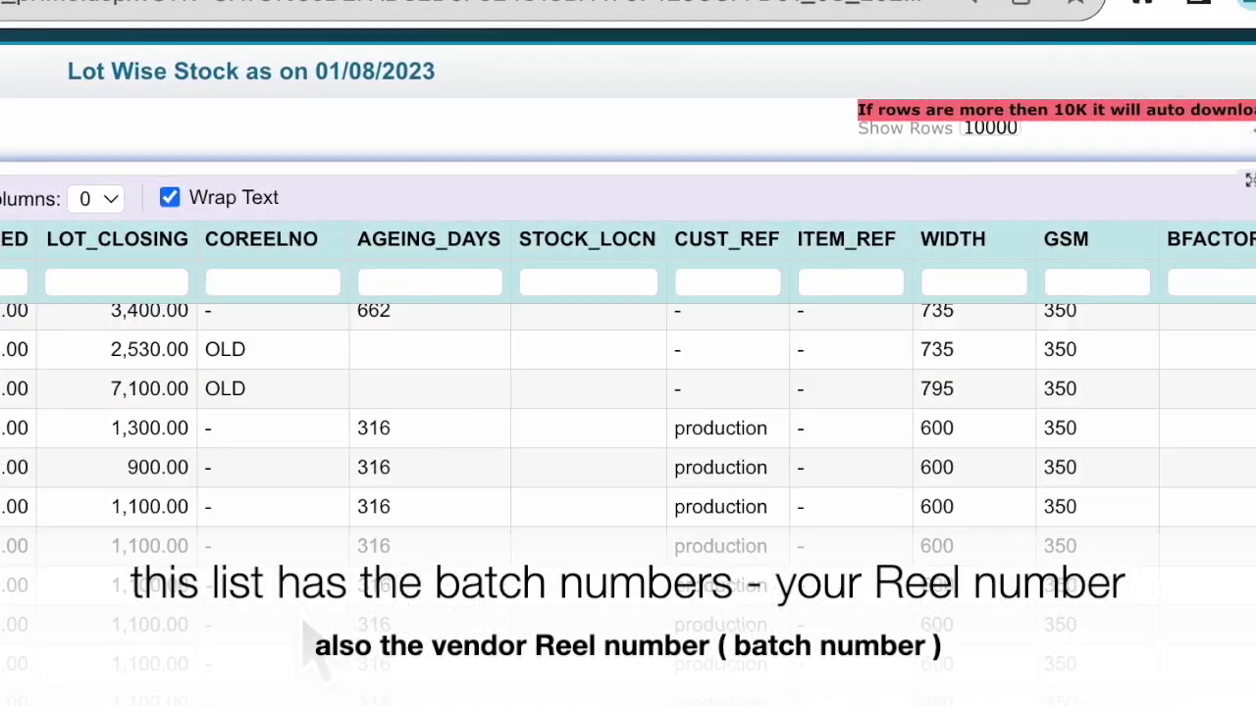
{"action": "scroll", "coordinate": [238, 650], "scroll_direction": "right", "scroll_amount": 10}
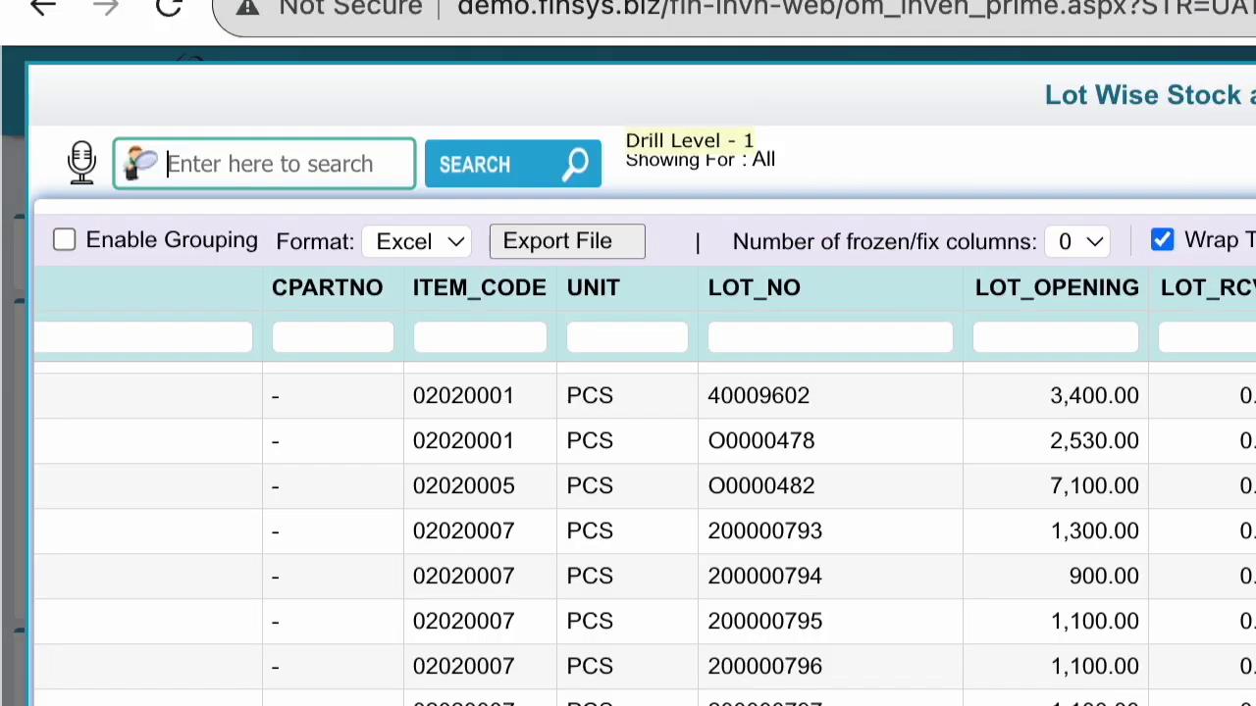
{"action": "scroll", "coordinate": [637, 529], "scroll_direction": "left", "scroll_amount": 5}
{"action": "scroll", "coordinate": [638, 530], "scroll_direction": "left", "scroll_amount": 2}
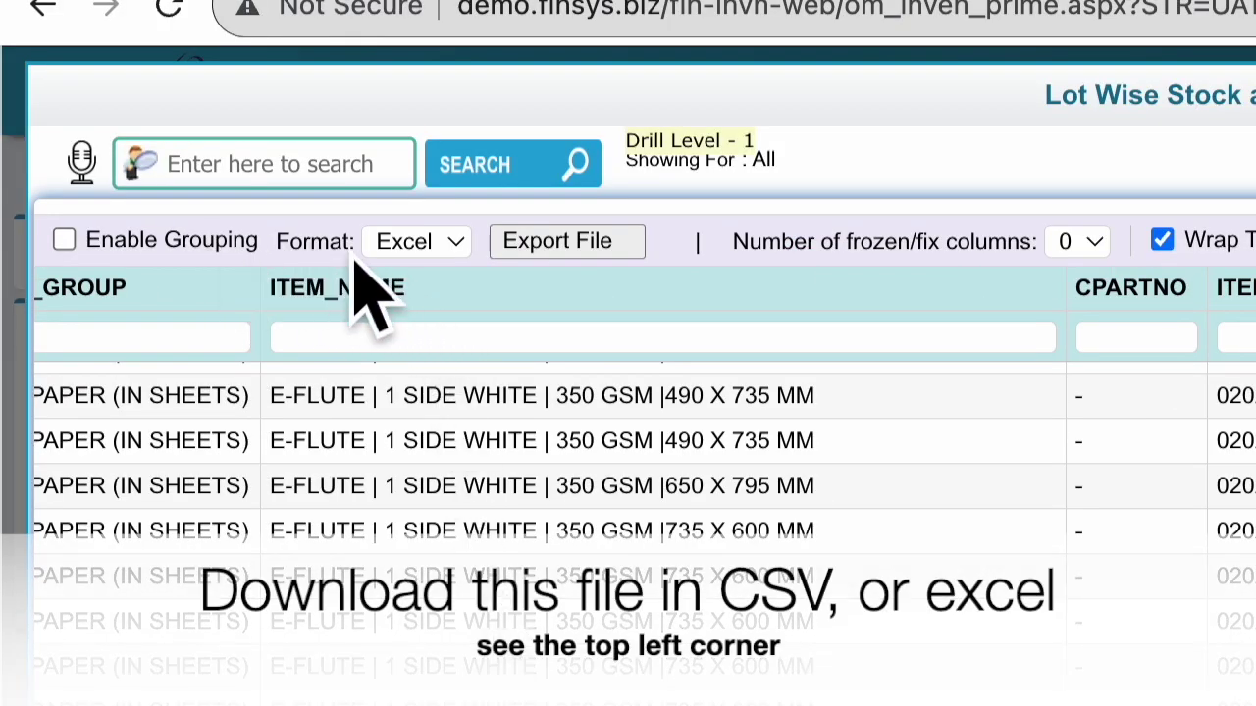
- Export the lot-wise stock report as a Csv file
{"action": "left_click", "coordinate": [469, 250]}
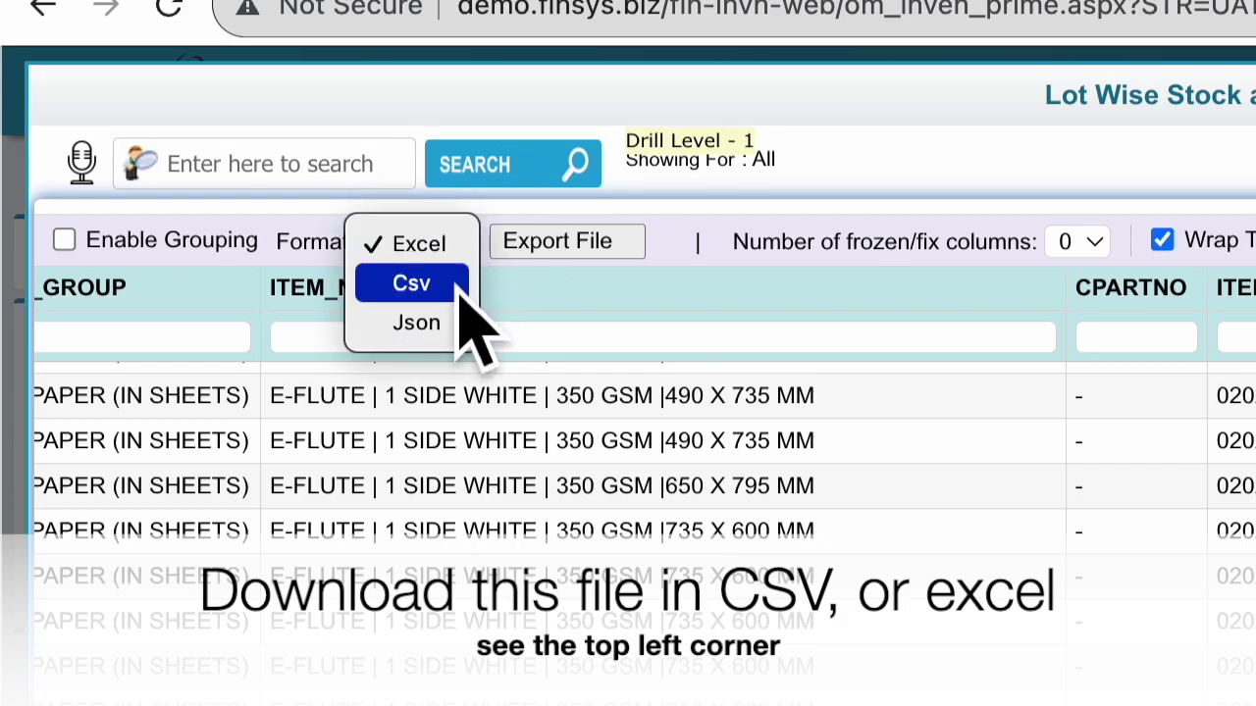
{"action": "left_click", "coordinate": [459, 290]}
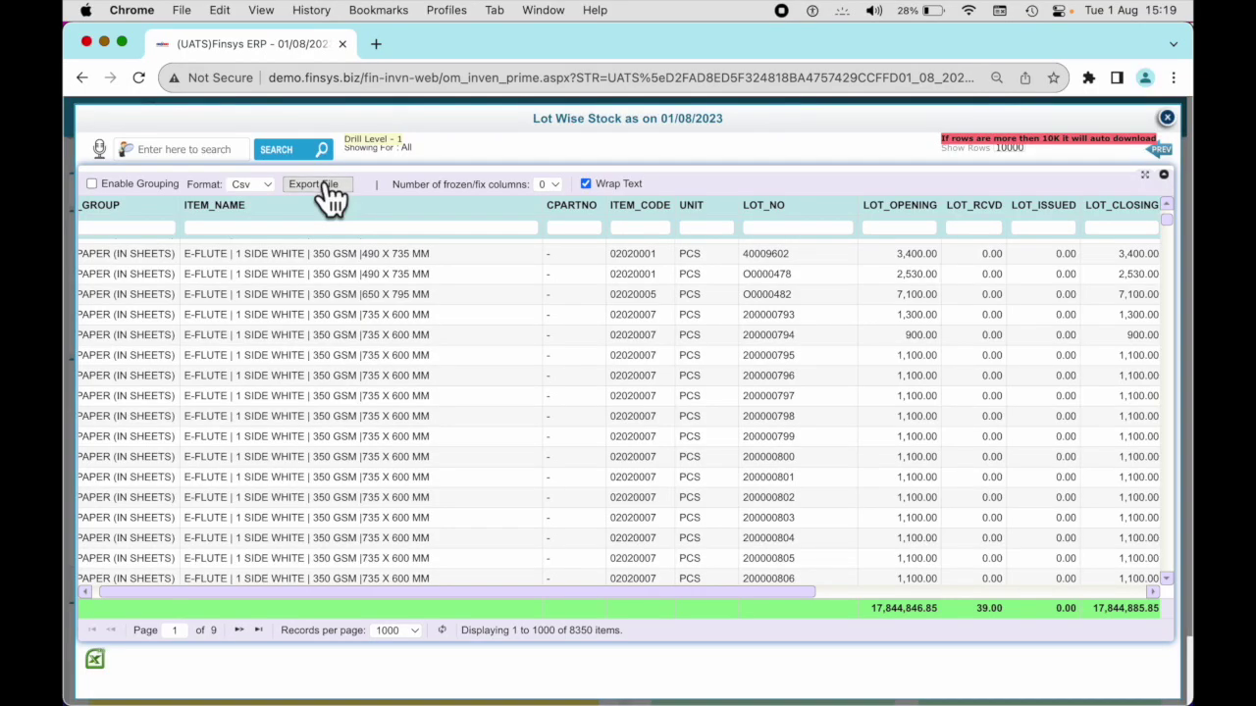
{"action": "left_click", "coordinate": [328, 192]}
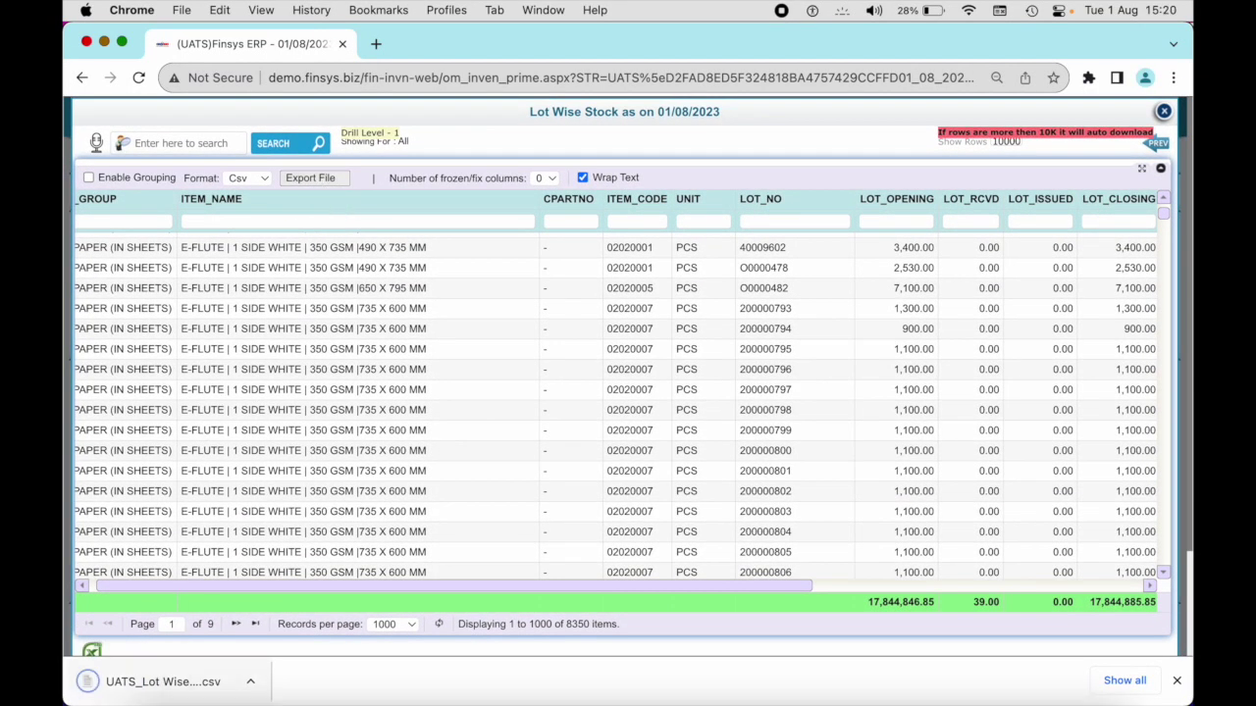
- Open the downloaded lot-wise stock CSV in Excel full screen and widen the ITEM_GROUP and ITEM_NAME columns
{"action": "left_click", "coordinate": [165, 682]}
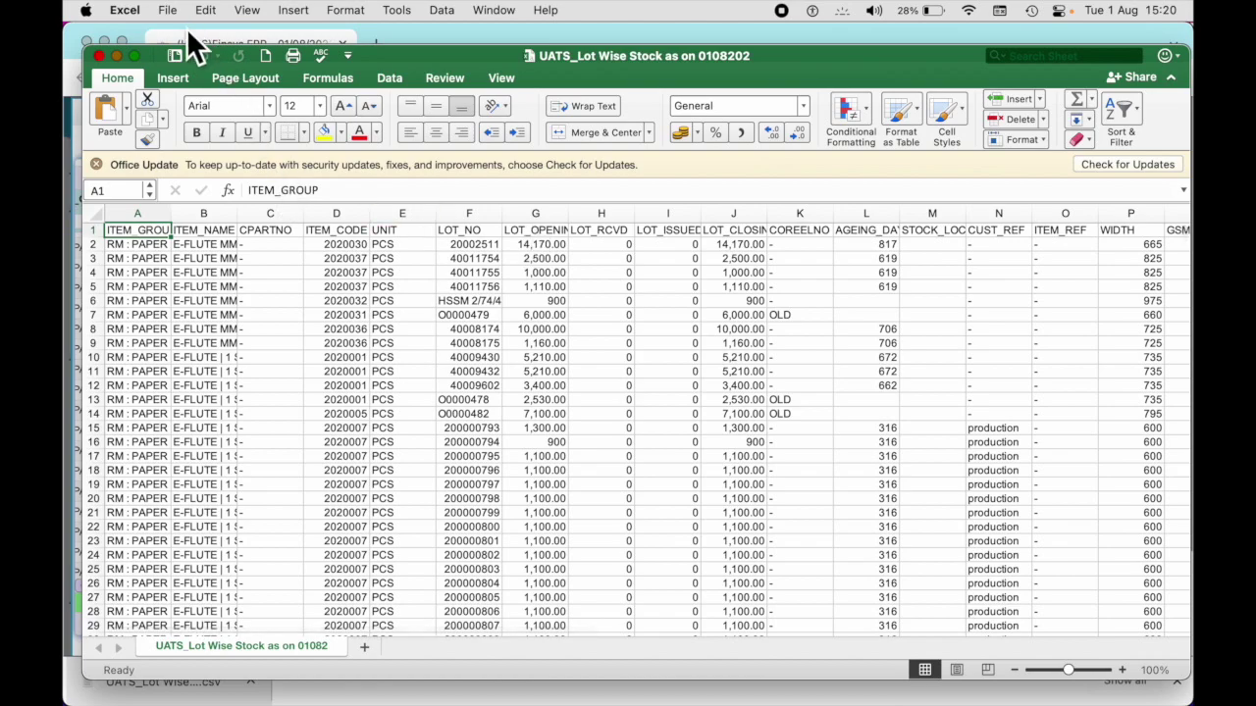
{"action": "left_click", "coordinate": [135, 55]}
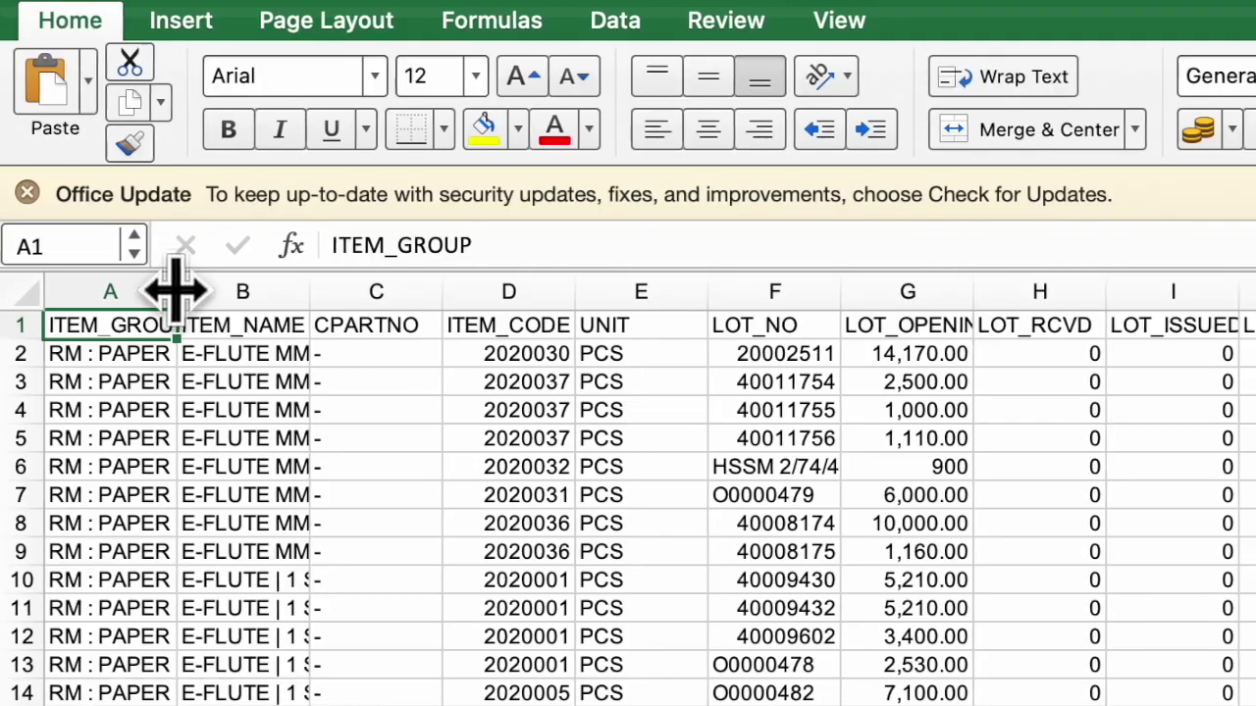
{"action": "left_click_drag", "start_coordinate": [175, 290], "coordinate": [379, 285]}
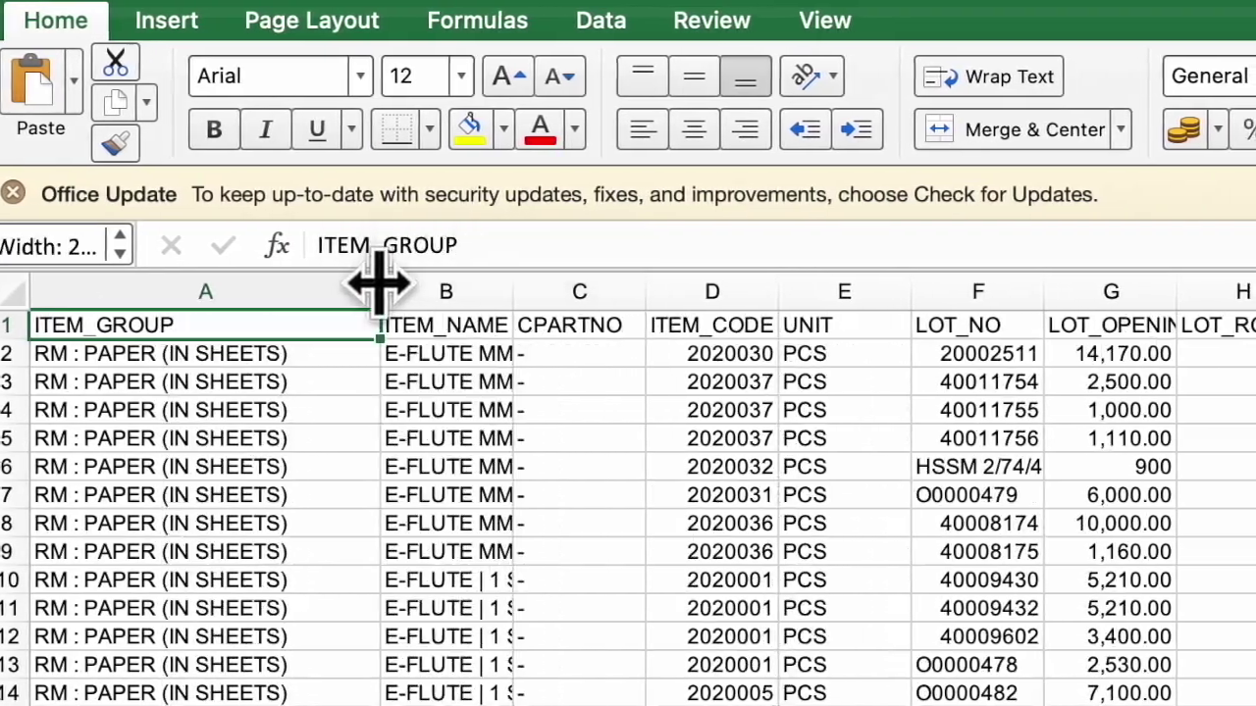
{"action": "left_click_drag", "start_coordinate": [483, 292], "coordinate": [660, 291]}
{"action": "left_click_drag", "start_coordinate": [550, 291], "coordinate": [579, 287]}
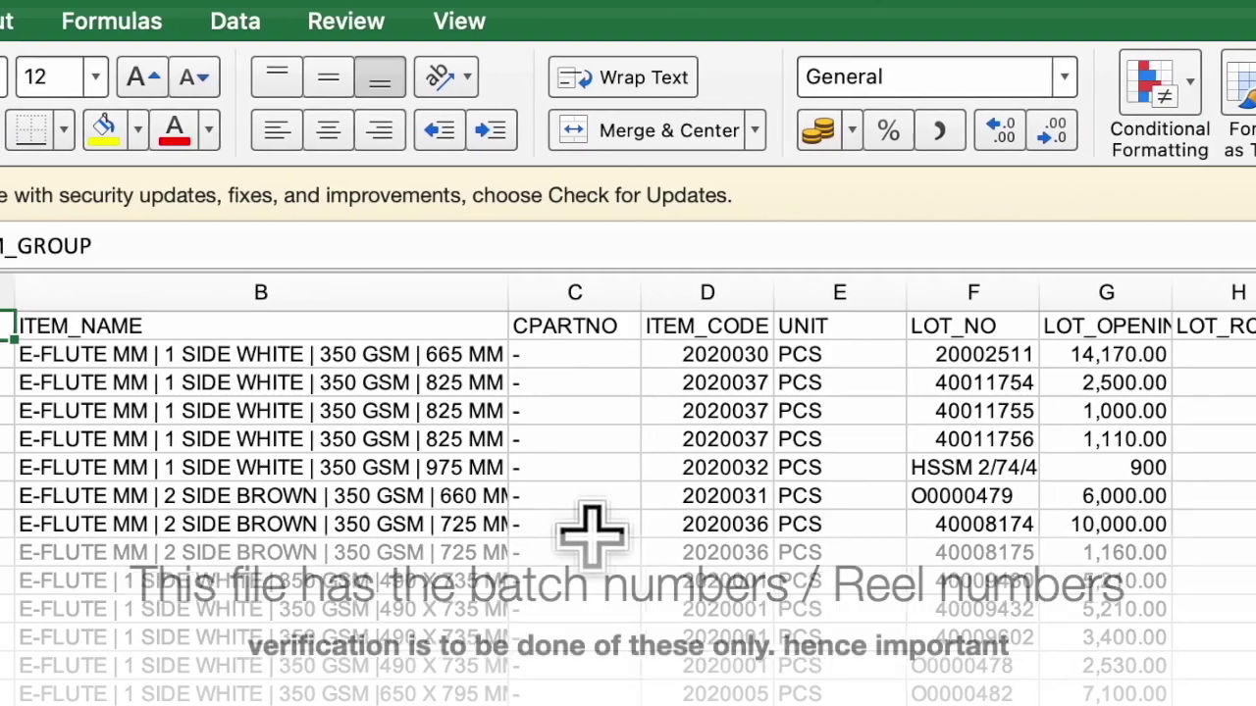
- Look through the exported sheet's columns from LOT_NO to WIDTH to review the batch and reel details
{"action": "scroll", "coordinate": [515, 535], "scroll_direction": "right", "scroll_amount": 5}
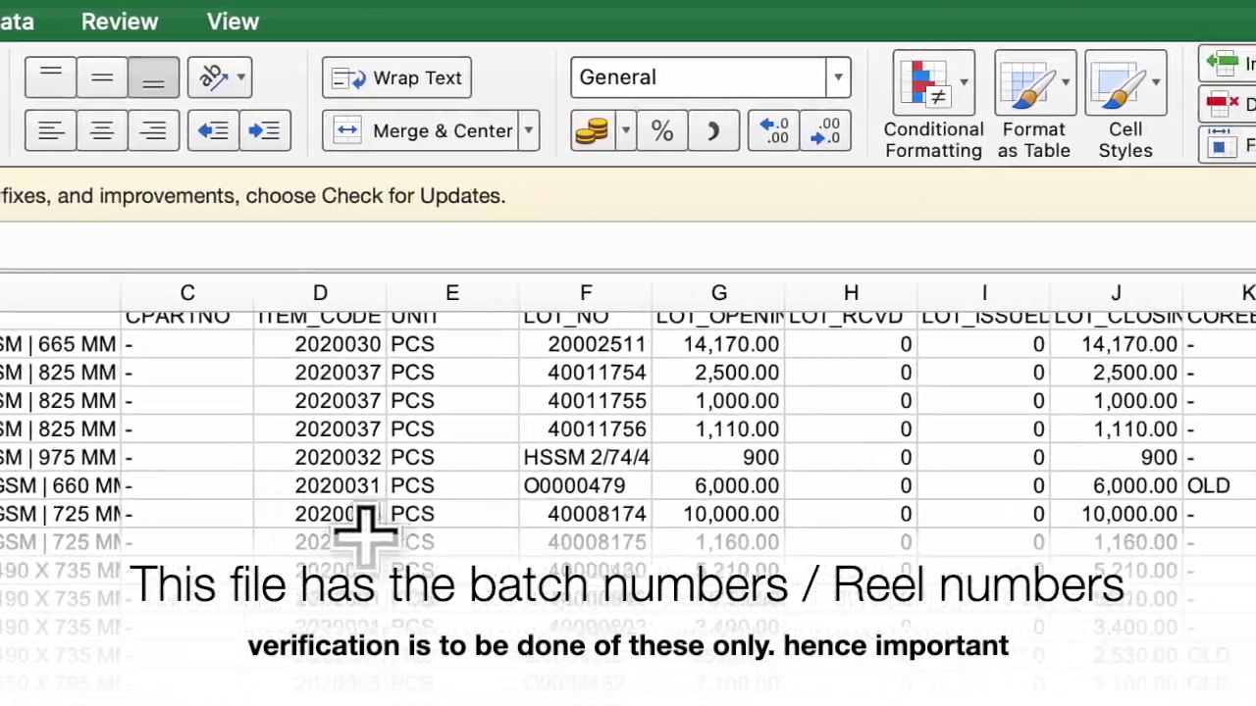
{"action": "scroll", "coordinate": [363, 530], "scroll_direction": "right", "scroll_amount": 3}
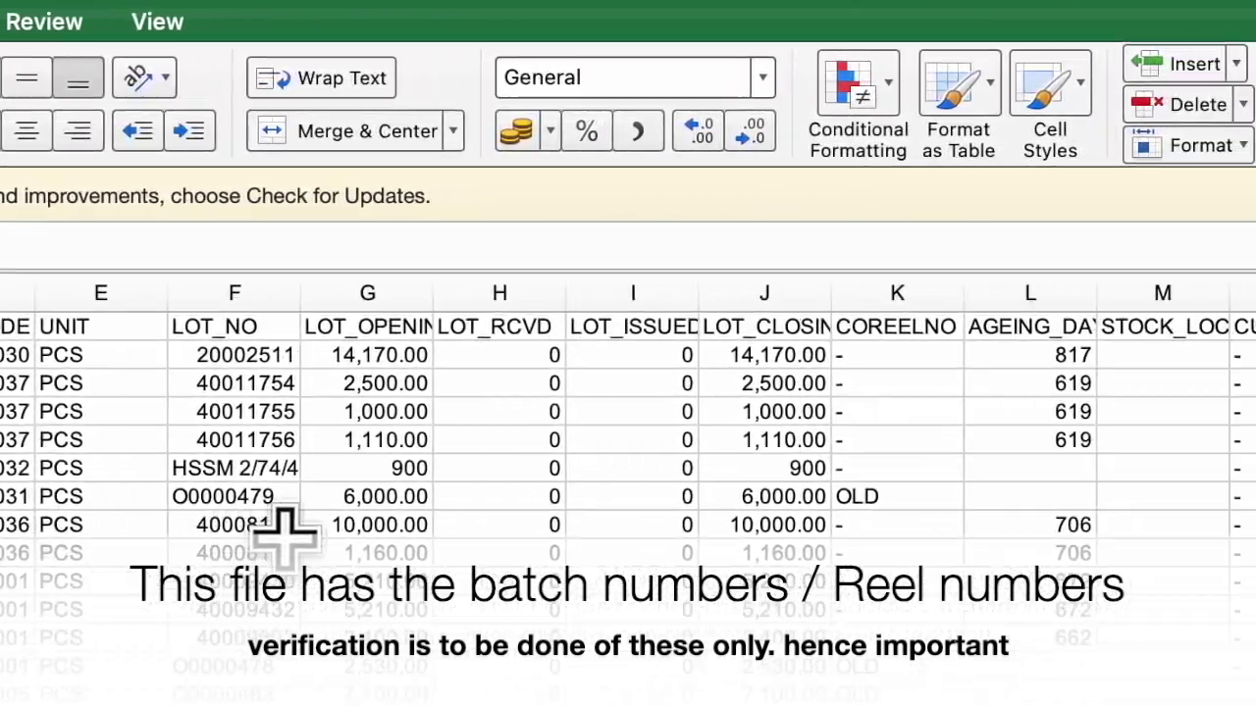
{"action": "scroll", "coordinate": [209, 535], "scroll_direction": "right", "scroll_amount": 3}
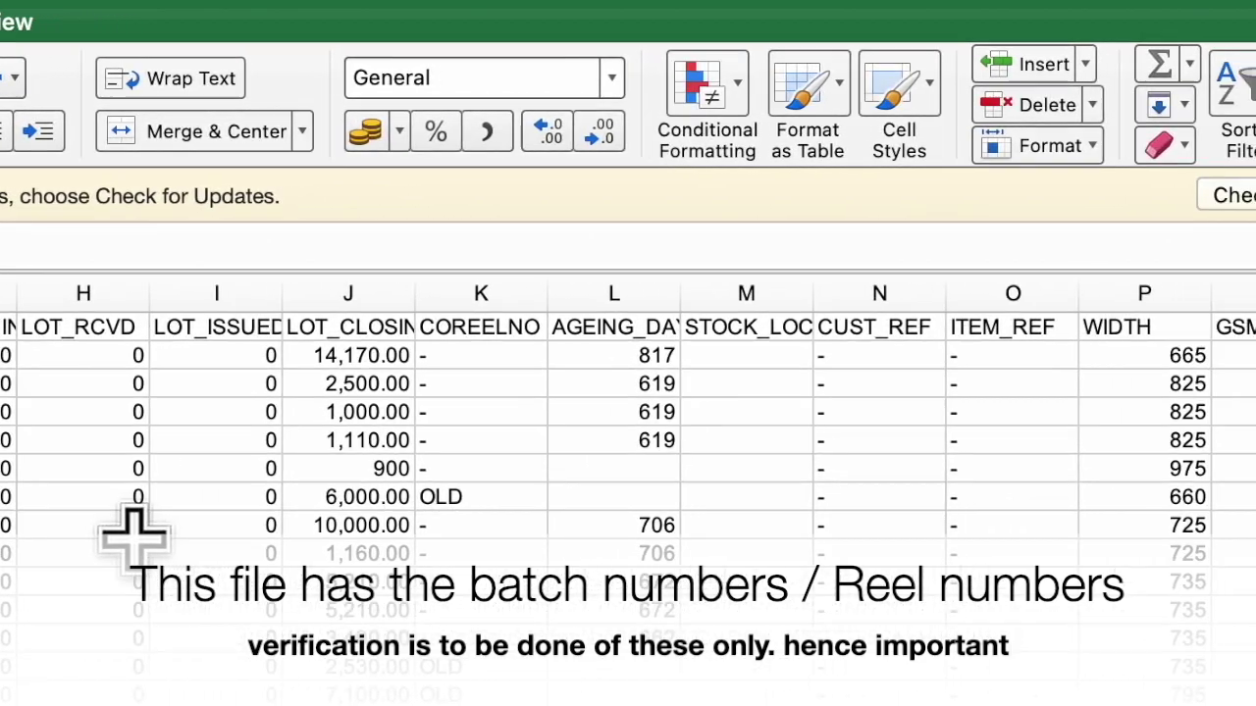
{"action": "scroll", "coordinate": [209, 535], "scroll_direction": "left", "scroll_amount": 5}
{"action": "scroll", "coordinate": [62, 537], "scroll_direction": "right", "scroll_amount": 1}
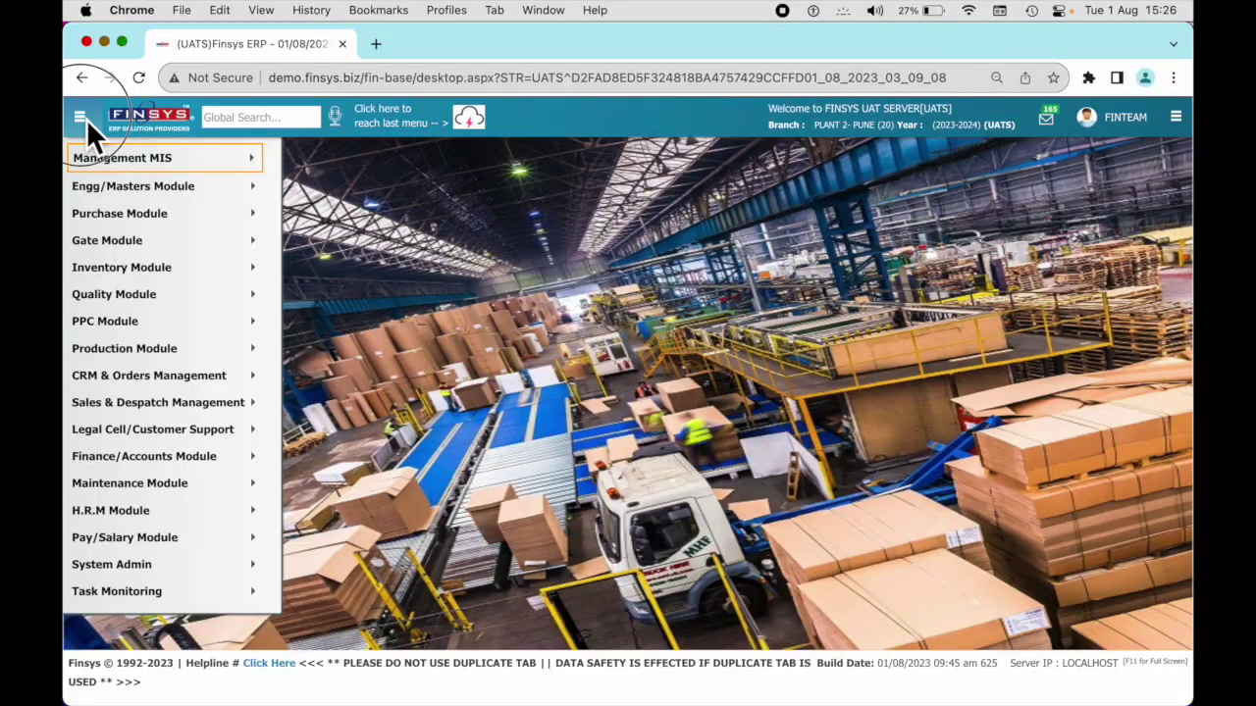
- Switch back to Finsys ERP and open RM Stock Physical Reco Entry under the Inventory Module's physical verification functions
{"action": "left_click", "coordinate": [86, 119]}
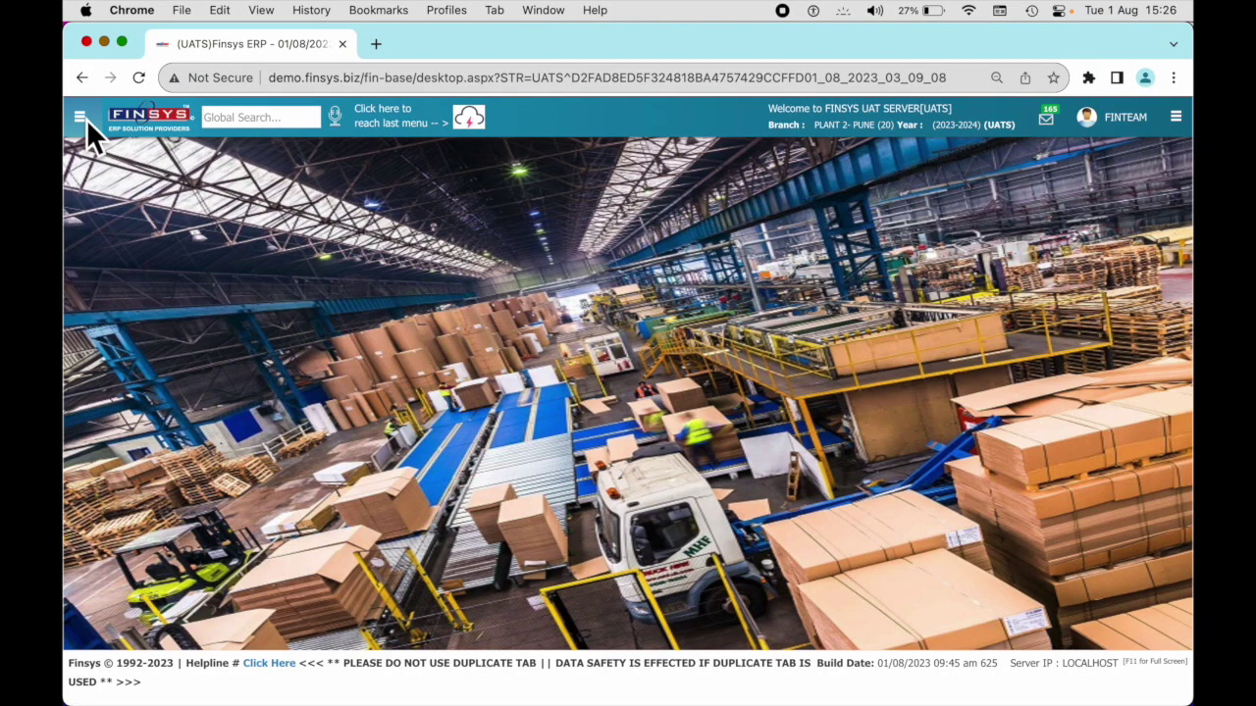
{"action": "left_click", "coordinate": [81, 122]}
{"action": "left_click", "coordinate": [81, 122]}
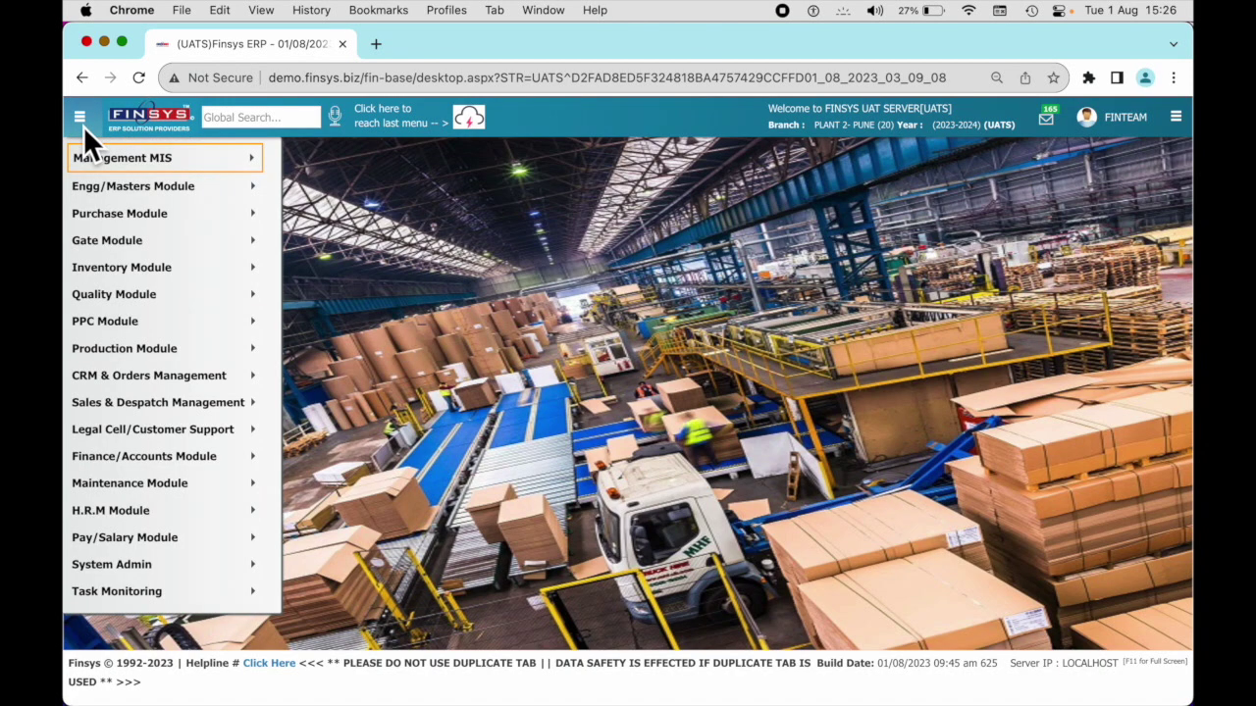
{"action": "mouse_move", "coordinate": [143, 280]}
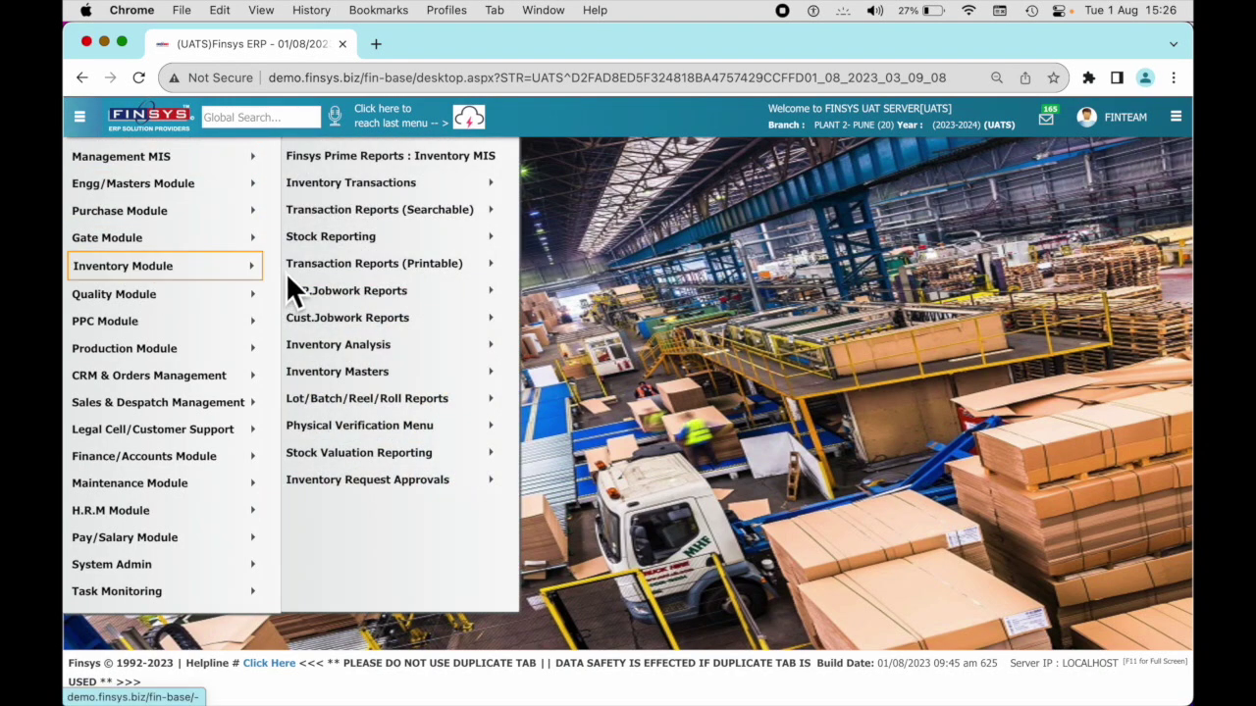
{"action": "mouse_move", "coordinate": [333, 411]}
{"action": "mouse_move", "coordinate": [337, 432]}
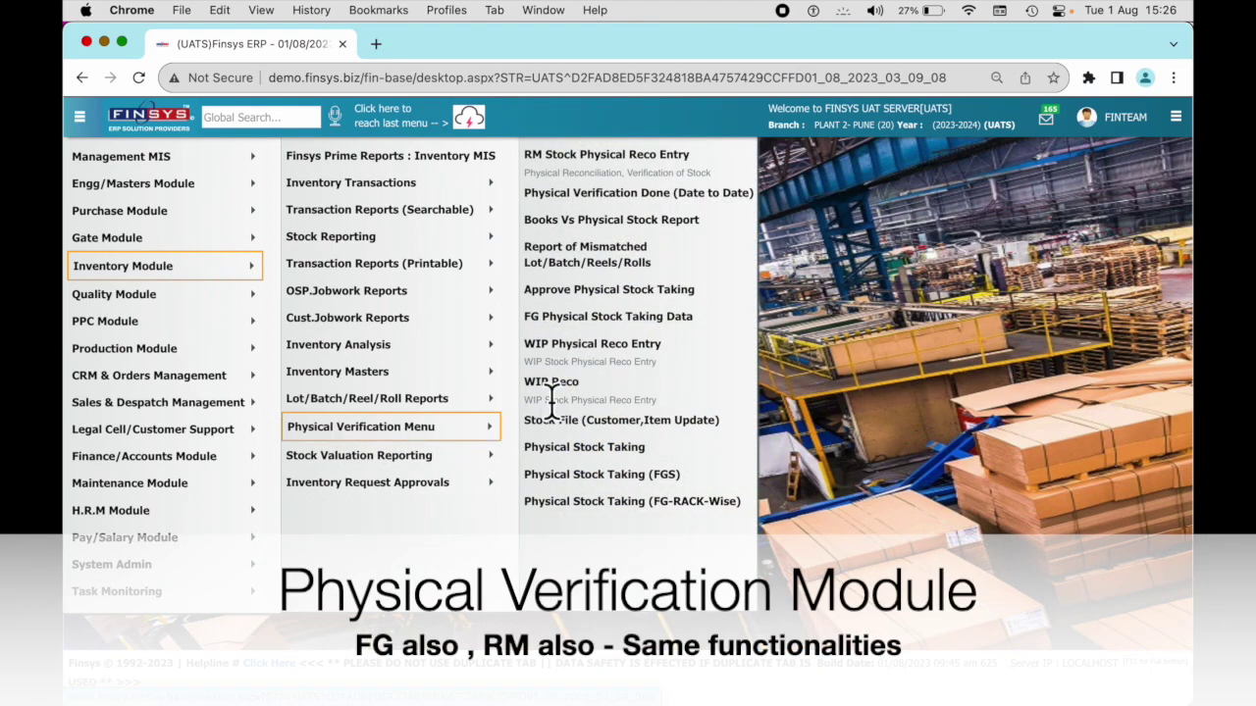
{"action": "left_click", "coordinate": [631, 159]}
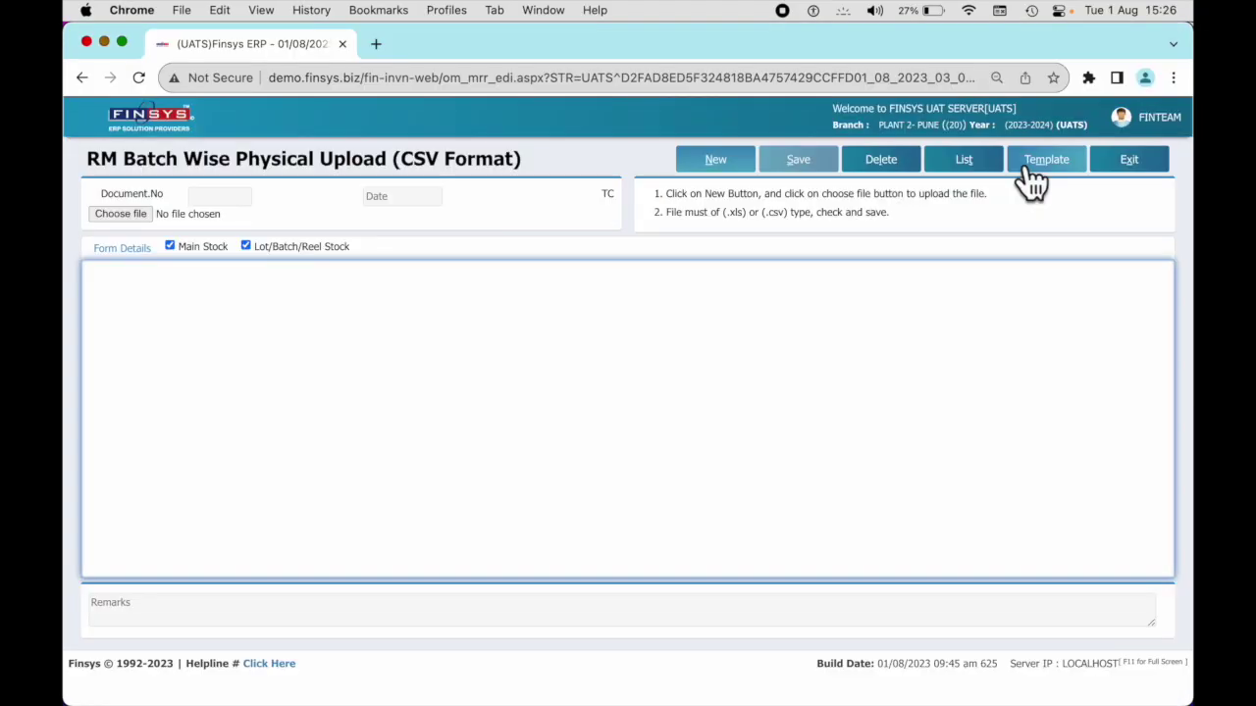
- Switch to Finder and open STOCK TRIAL.csv from the untitled folder in Excel, full screen
{"action": "key", "text": "super+Tab"}
{"action": "key", "text": "super+Tab"}
{"action": "key", "text": "super+Tab"}
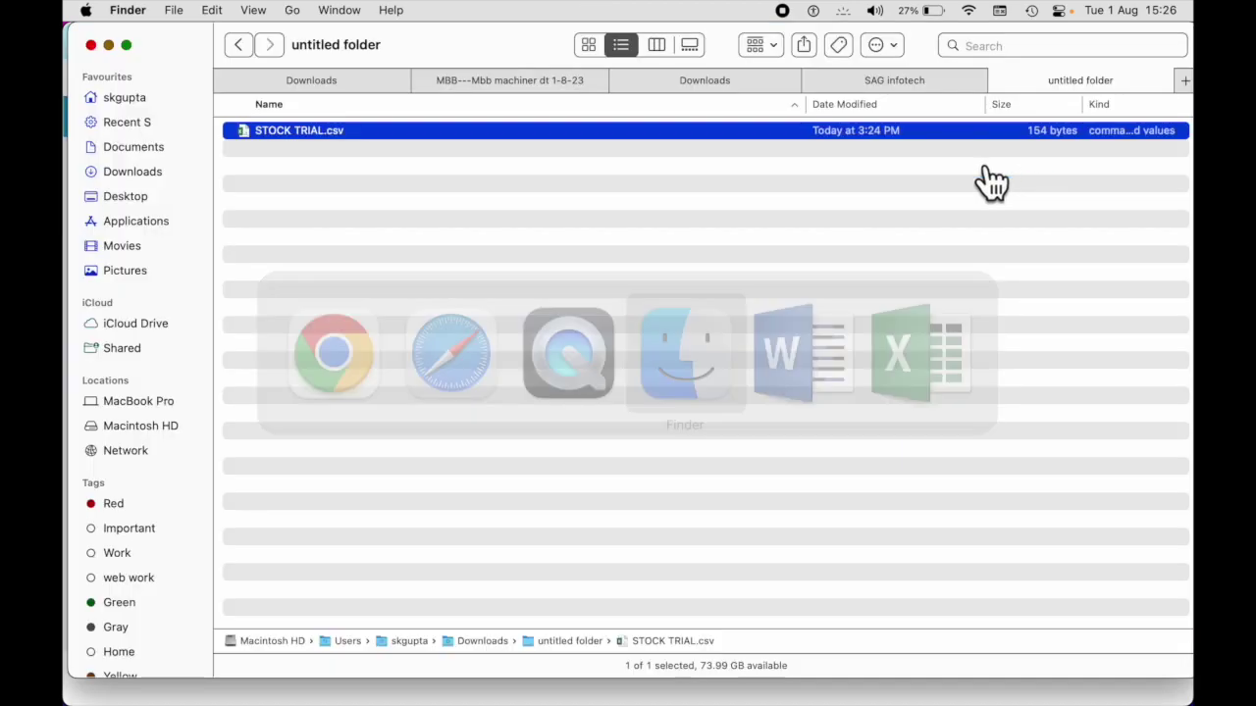
{"action": "double_click", "coordinate": [309, 132]}
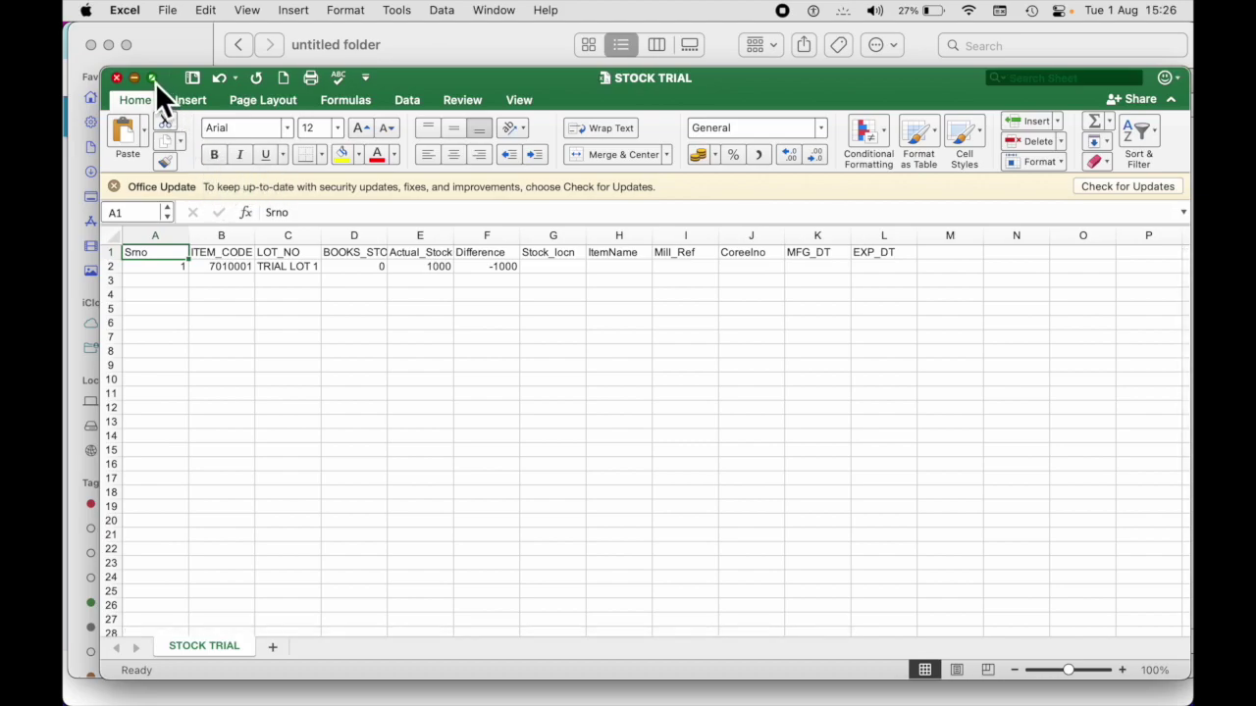
{"action": "left_click", "coordinate": [154, 79]}
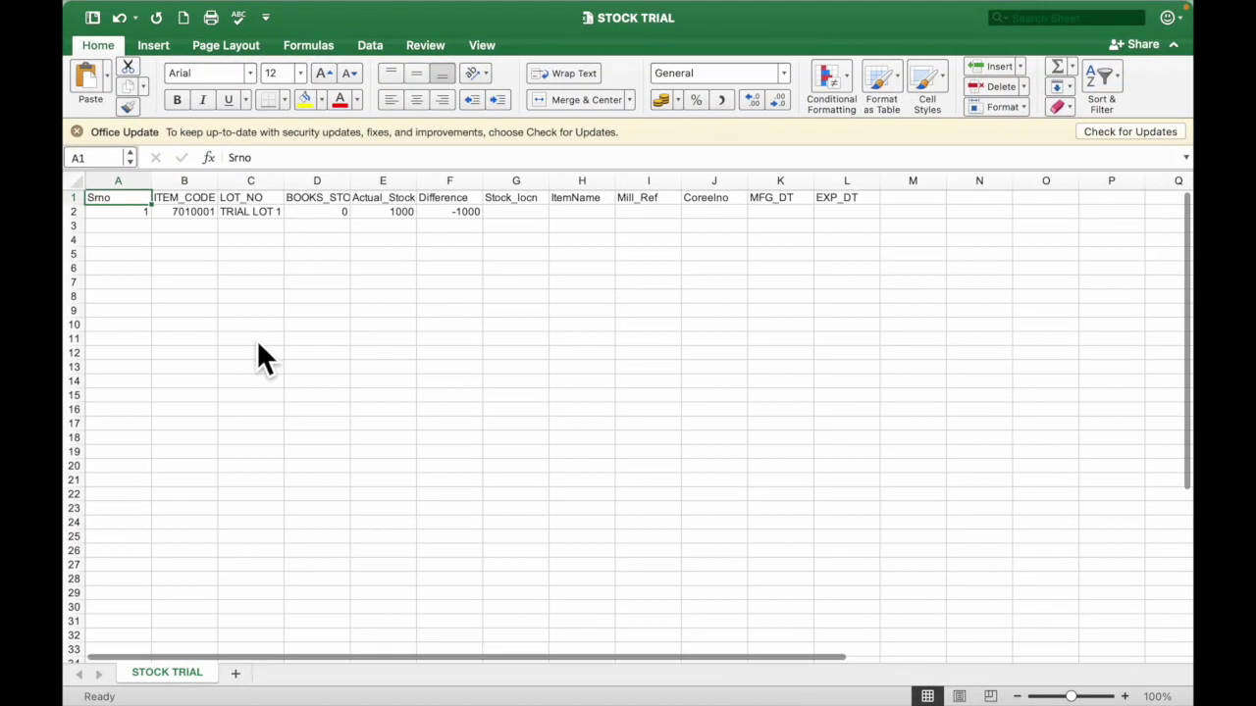
- Examine the STOCK TRIAL sheet's headings and sample row at a larger size, and select its first serial number cell
{"action": "scroll", "coordinate": [257, 342], "scroll_direction": "down", "scroll_amount": 5}
{"action": "scroll", "coordinate": [258, 342], "scroll_direction": "up", "scroll_amount": 3}
{"action": "scroll", "coordinate": [256, 339], "scroll_direction": "up", "scroll_amount": 10}
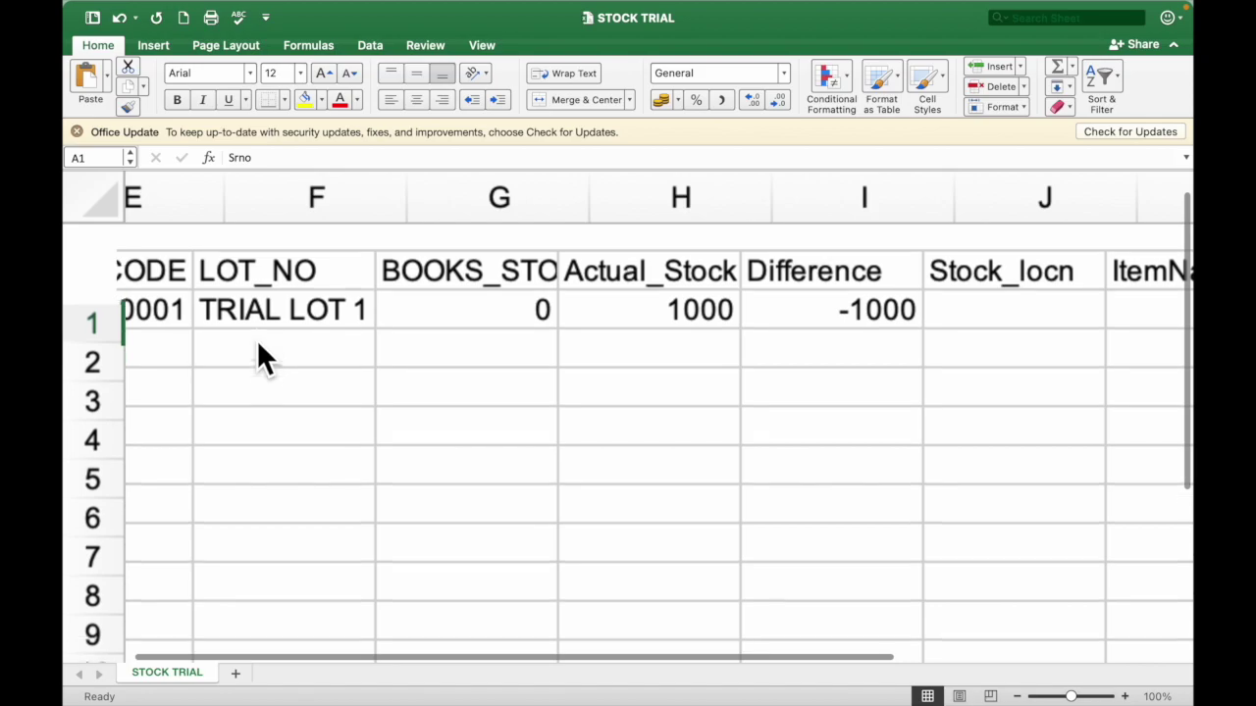
{"action": "scroll", "coordinate": [256, 340], "scroll_direction": "left", "scroll_amount": 5}
{"action": "left_click", "coordinate": [217, 280]}
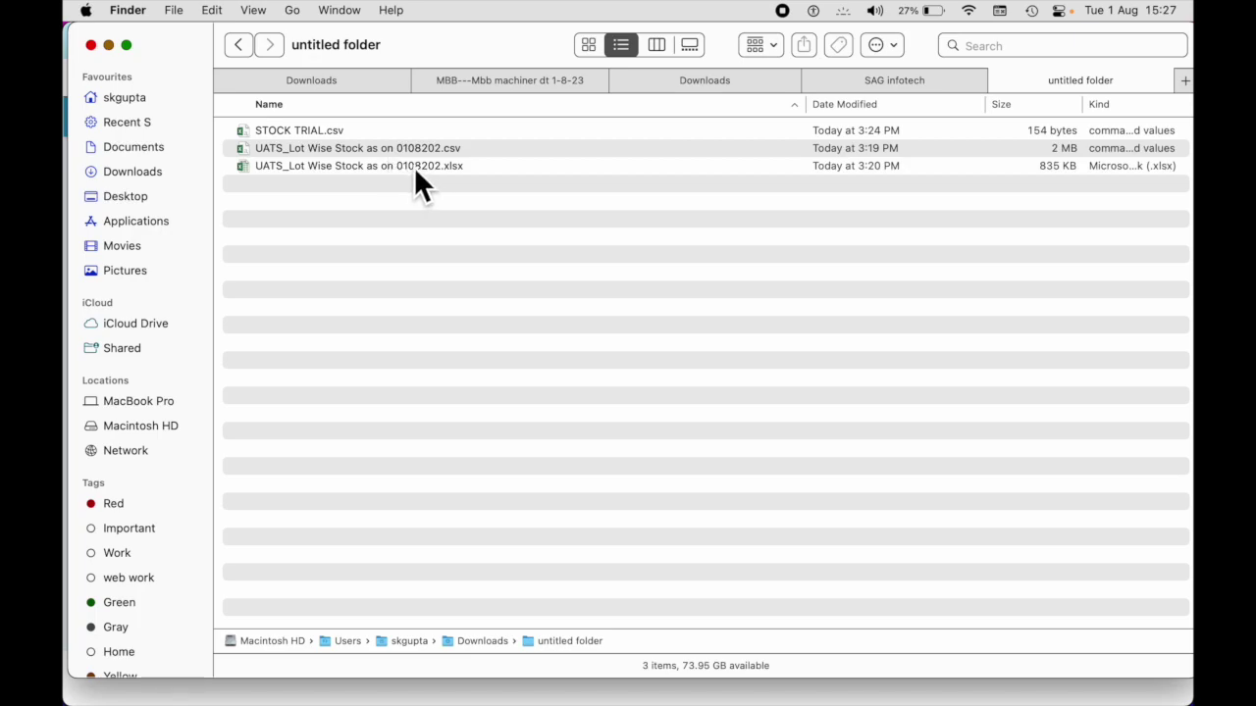
- Open the lot-wise stock file from the untitled folder and compare its item code and lot number columns with the STOCK TRIAL sheet
{"action": "left_click", "coordinate": [387, 154]}
{"action": "double_click", "coordinate": [386, 153]}
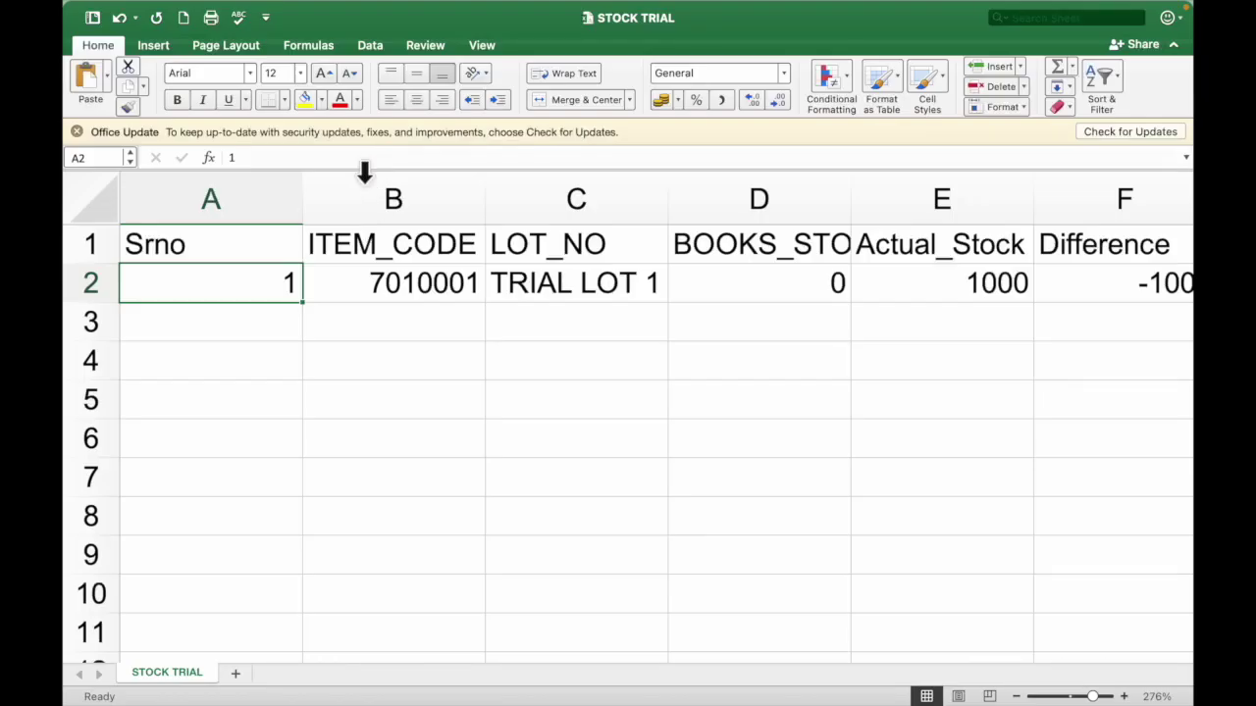
{"action": "key", "text": "super+Tab"}
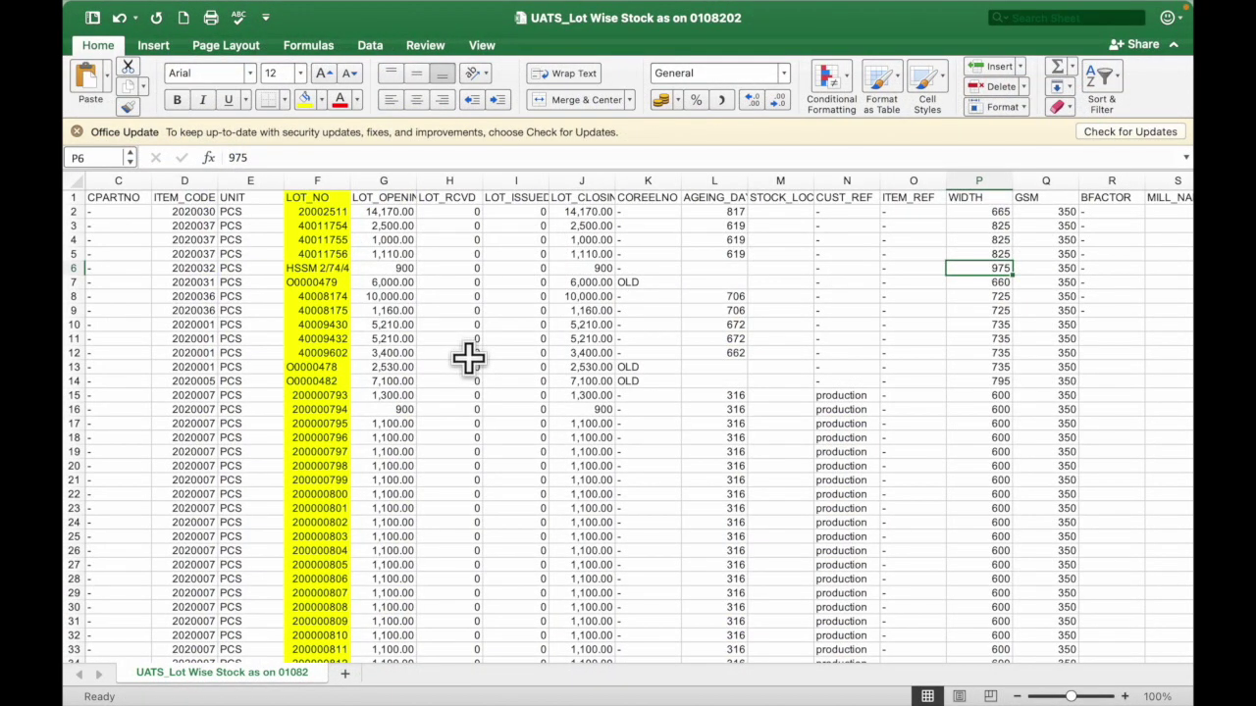
{"action": "scroll", "coordinate": [468, 359], "scroll_direction": "left", "scroll_amount": 5}
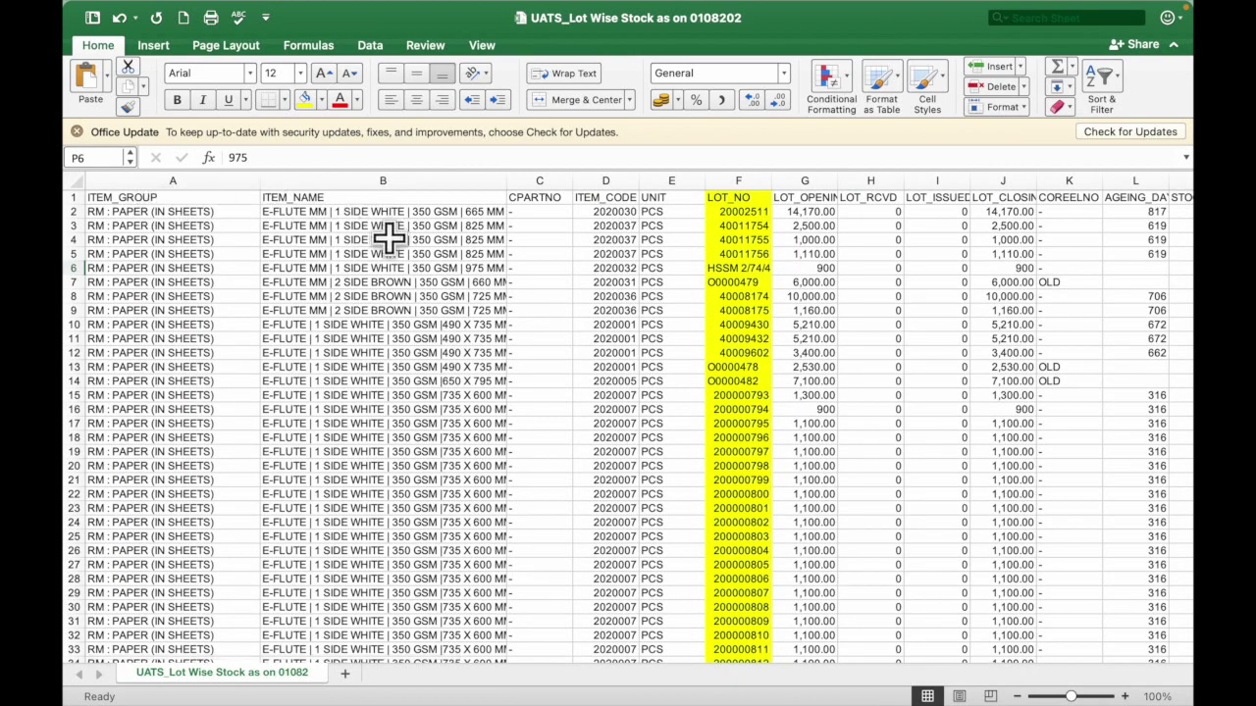
{"action": "key", "text": "ctrl+Left"}
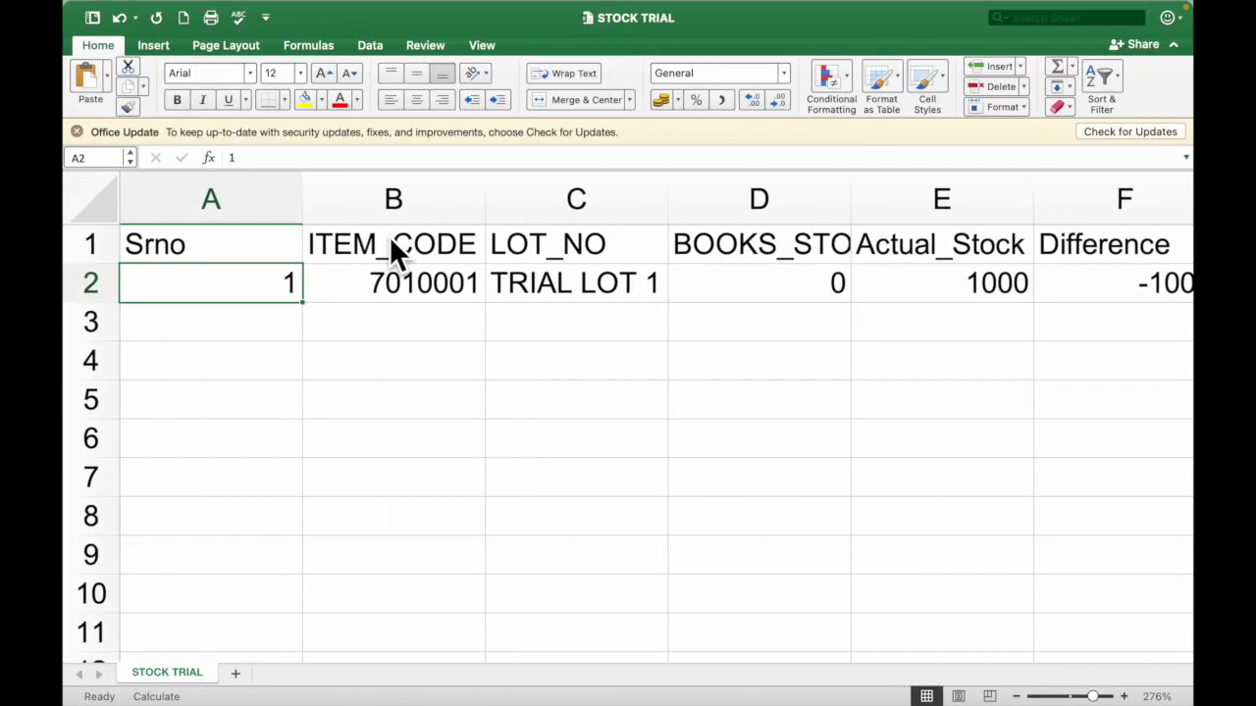
- In the lot-wise stock file, locate the first RM : PAPER (IN REELS) row and select its item code in D915
{"action": "key", "text": "ctrl+Right"}
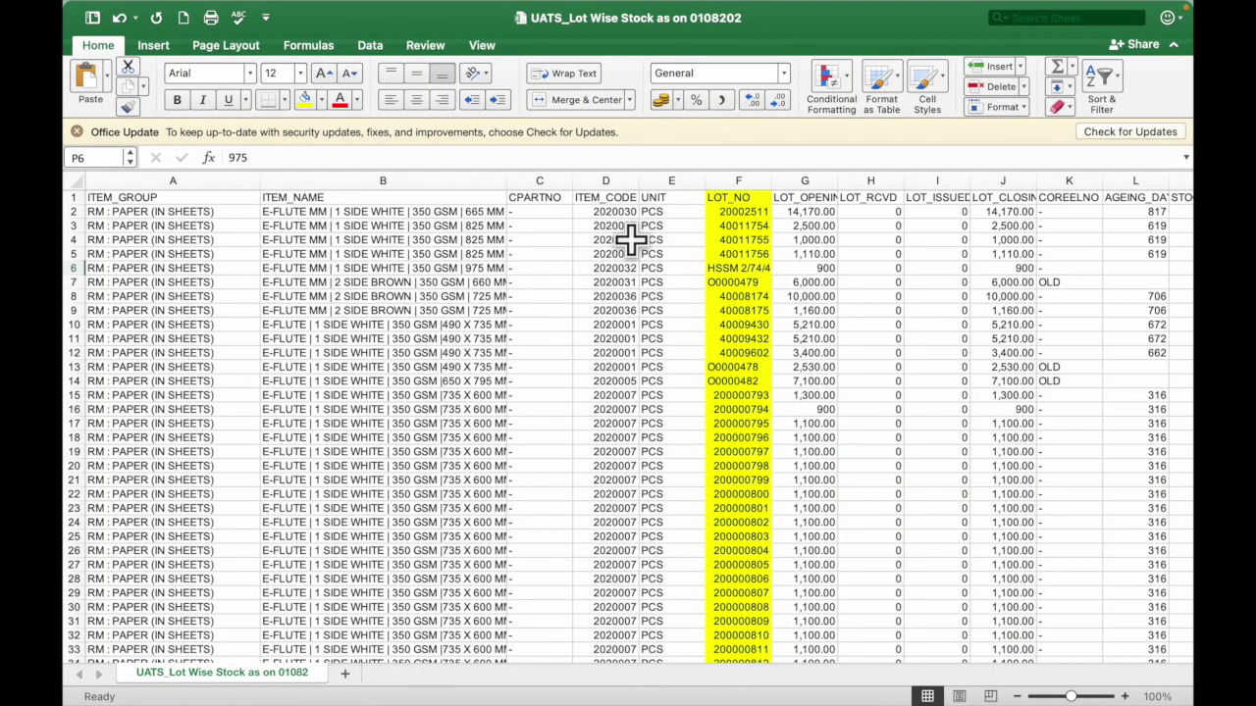
{"action": "left_click", "coordinate": [563, 434]}
{"action": "scroll", "coordinate": [564, 435], "scroll_direction": "down", "scroll_amount": 20}
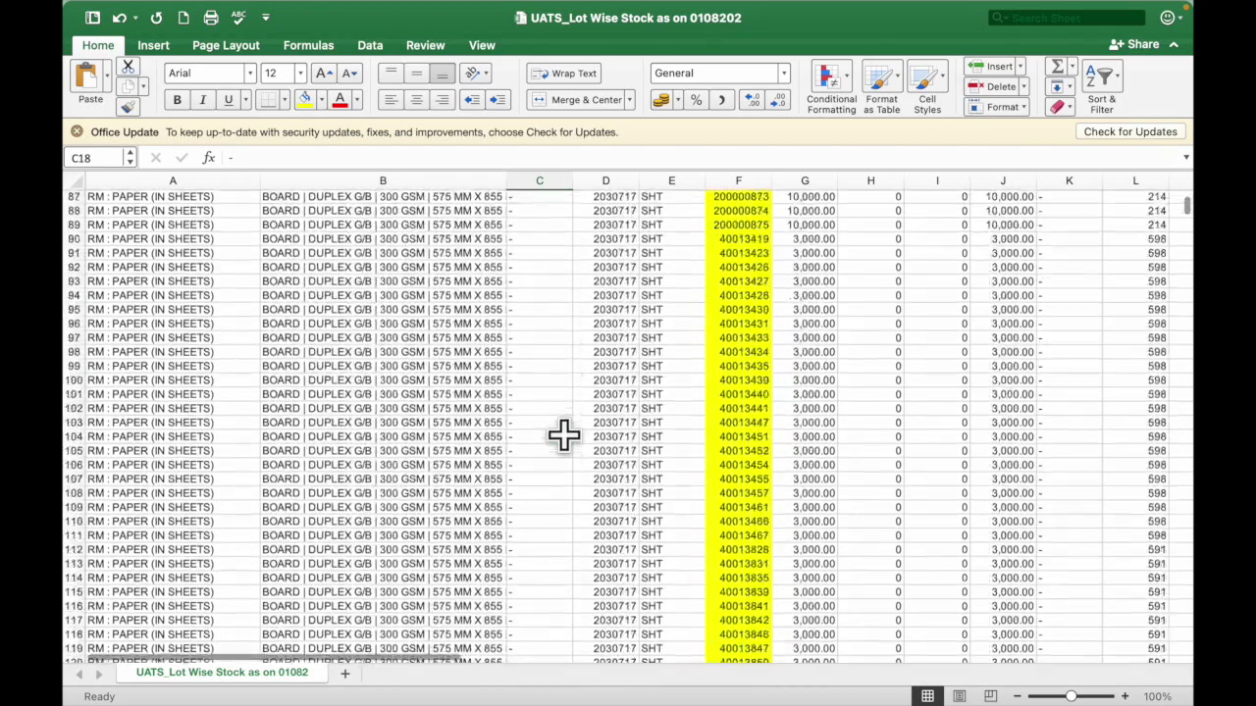
{"action": "scroll", "coordinate": [491, 515], "scroll_direction": "down", "scroll_amount": 20}
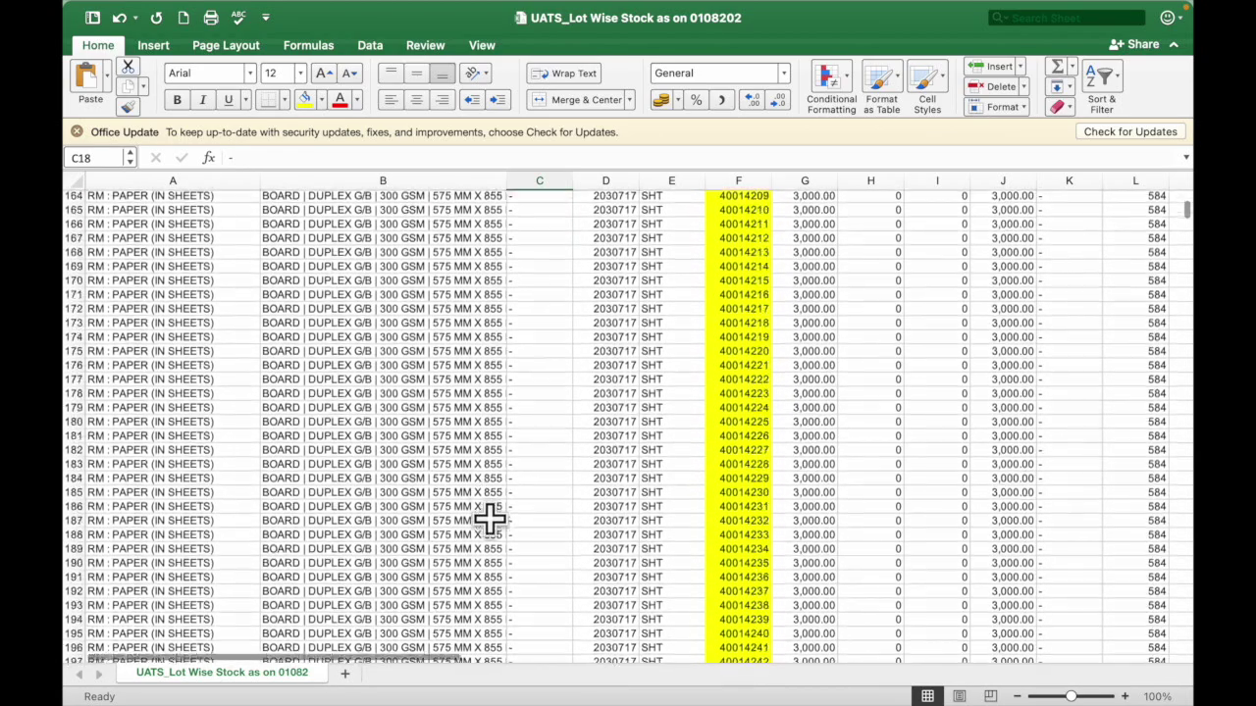
{"action": "scroll", "coordinate": [490, 517], "scroll_direction": "down", "scroll_amount": 20}
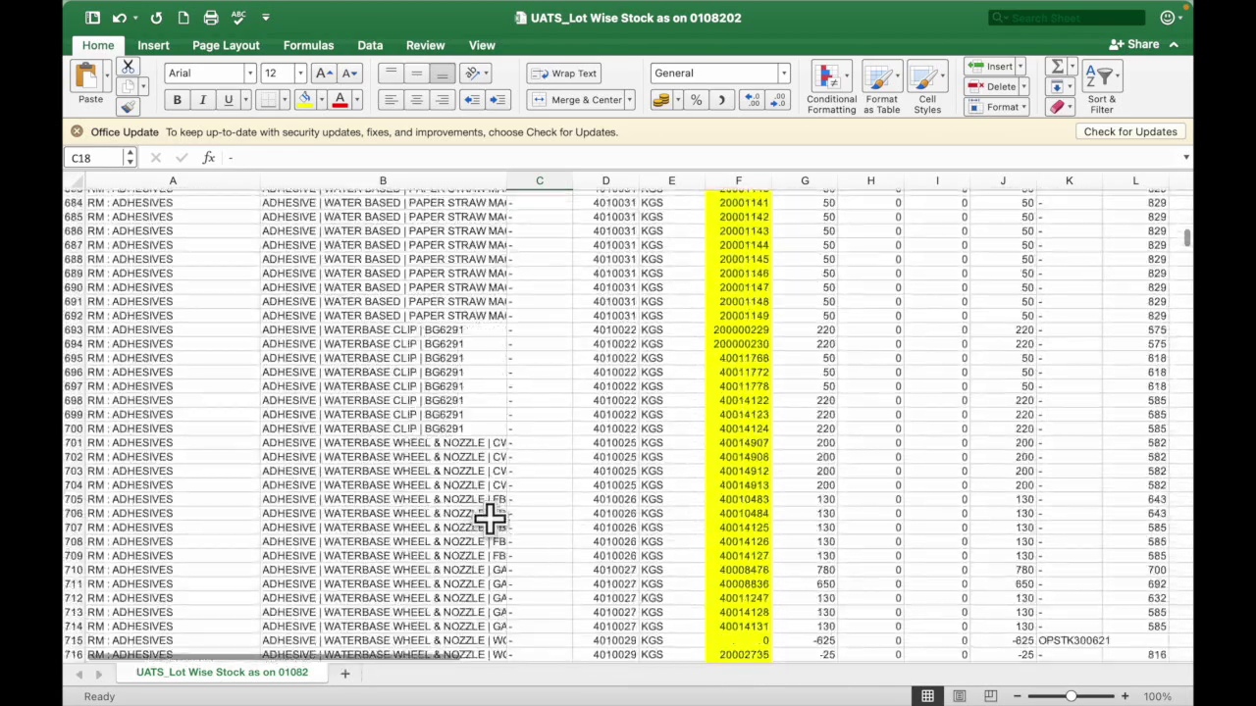
{"action": "scroll", "coordinate": [490, 518], "scroll_direction": "down", "scroll_amount": 20}
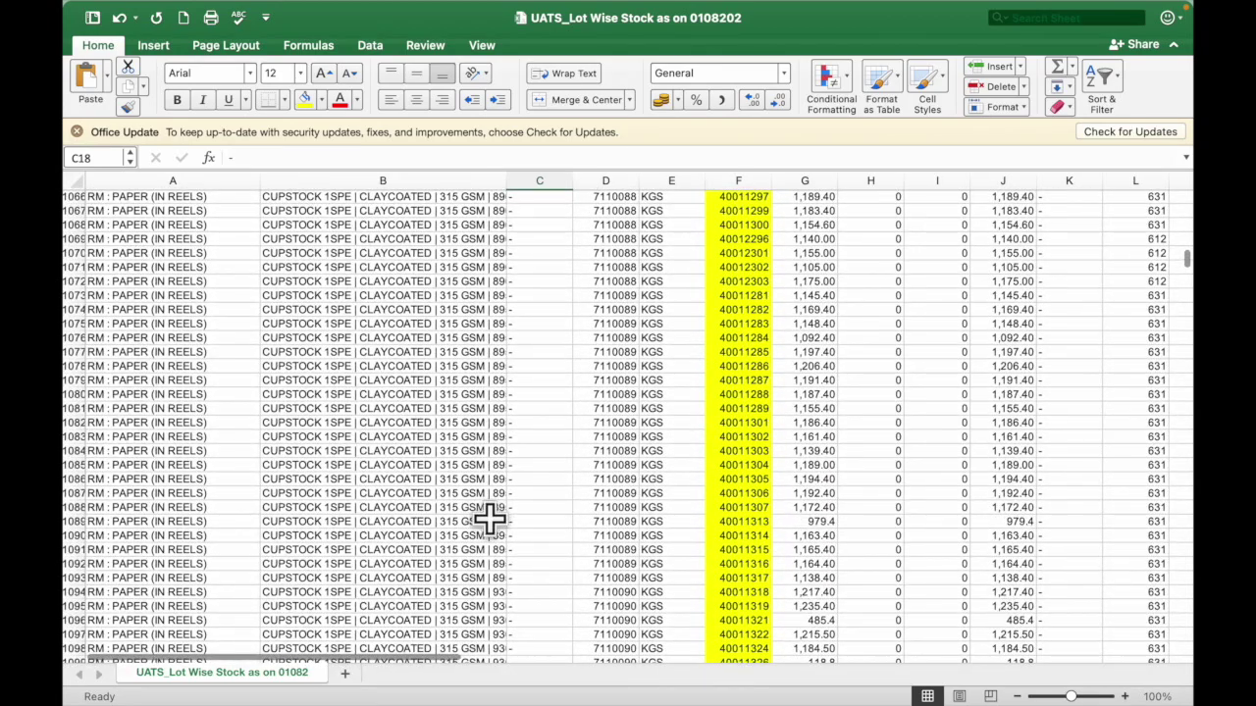
{"action": "left_click", "coordinate": [429, 461]}
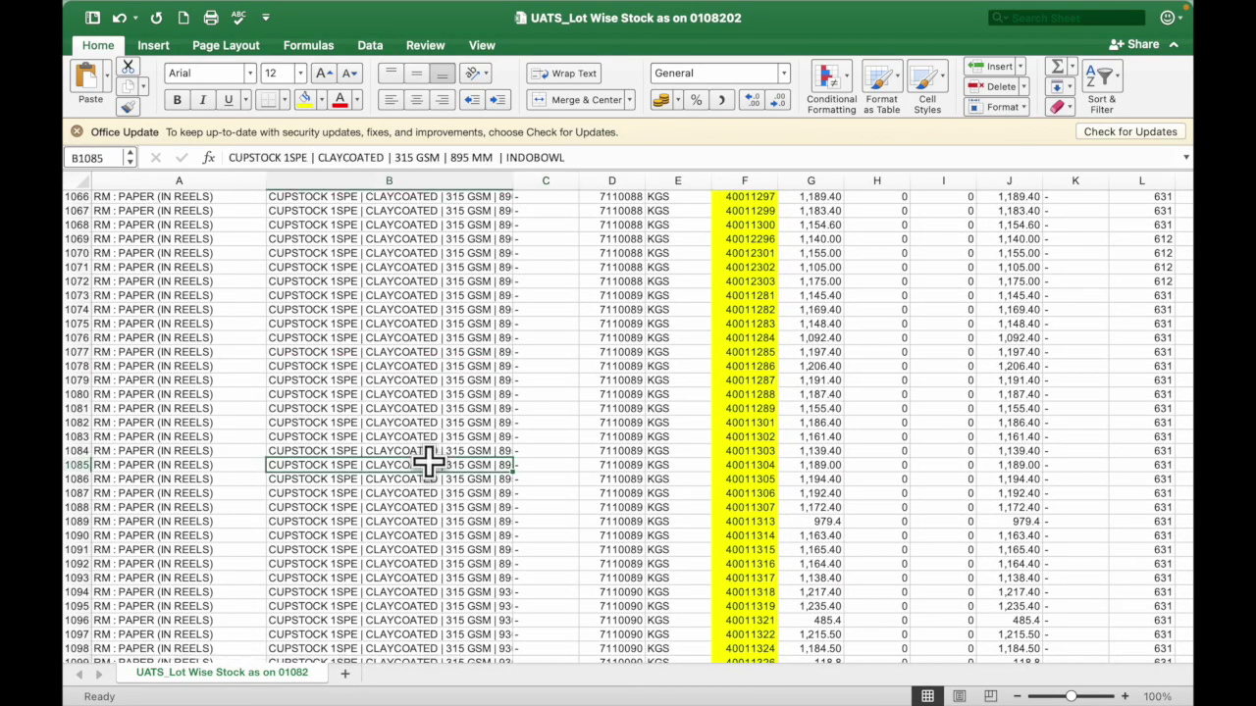
{"action": "scroll", "coordinate": [428, 462], "scroll_direction": "up", "scroll_amount": 18}
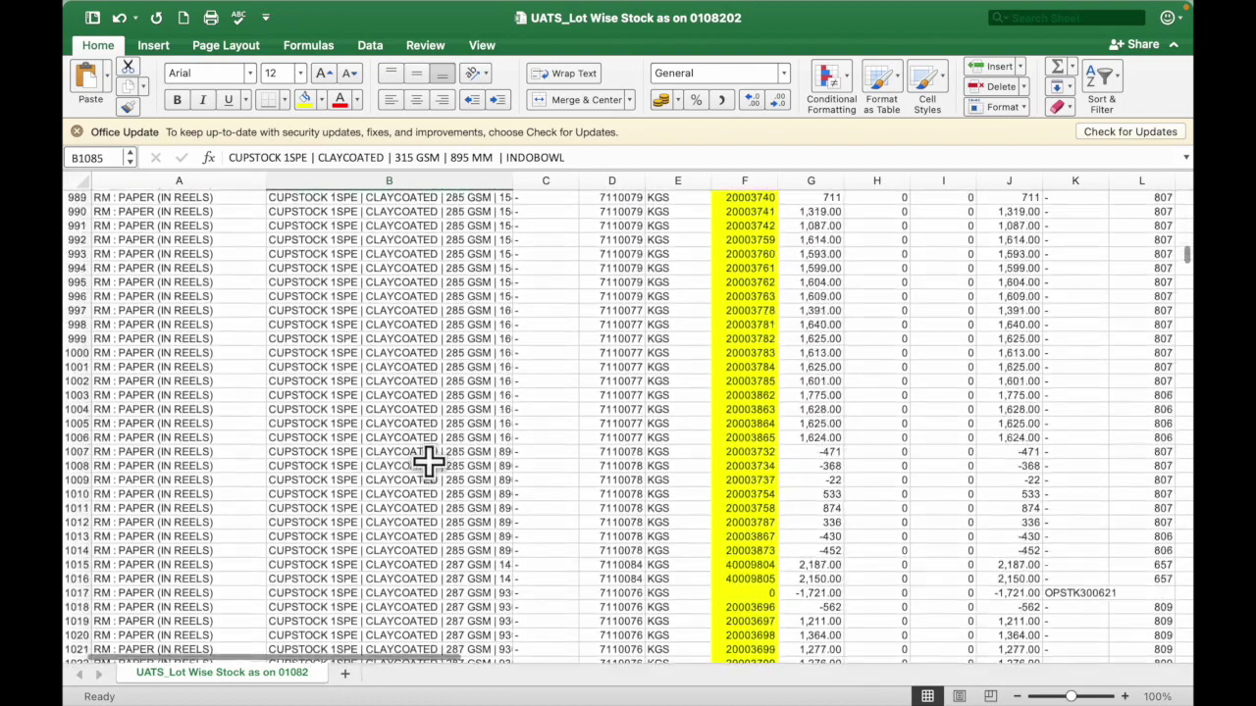
{"action": "scroll", "coordinate": [429, 461], "scroll_direction": "right", "scroll_amount": 1}
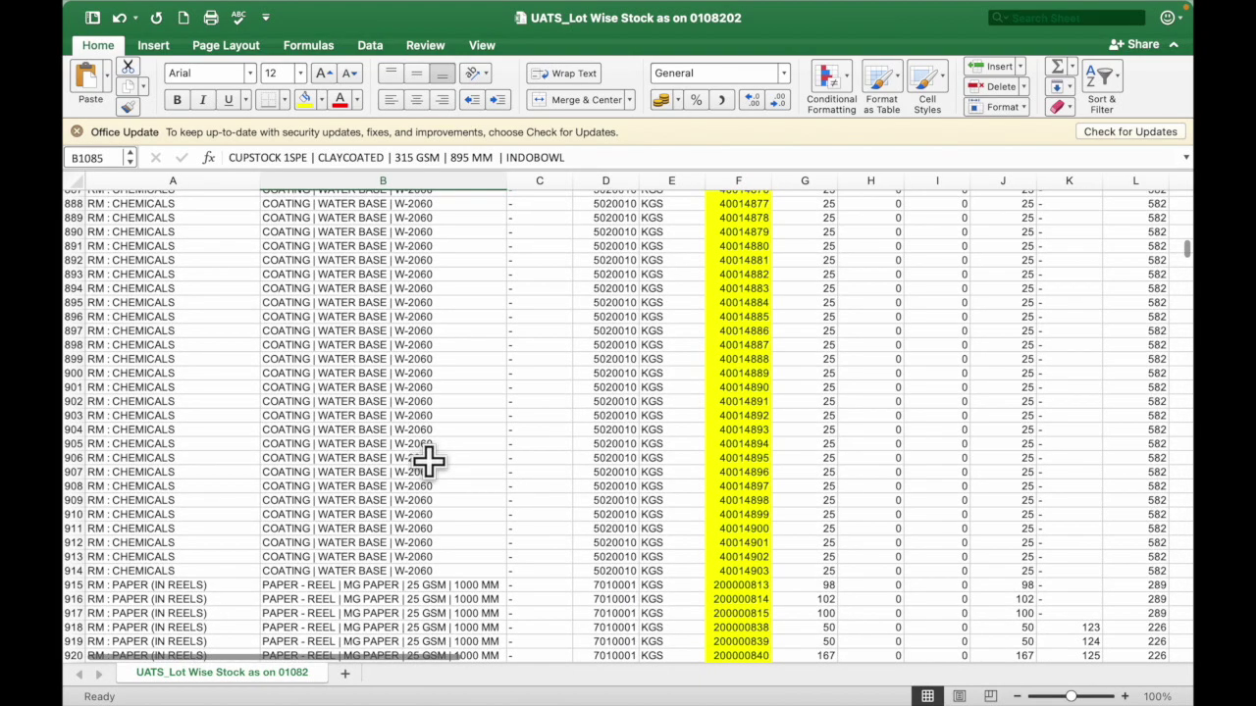
{"action": "scroll", "coordinate": [428, 461], "scroll_direction": "down", "scroll_amount": 3}
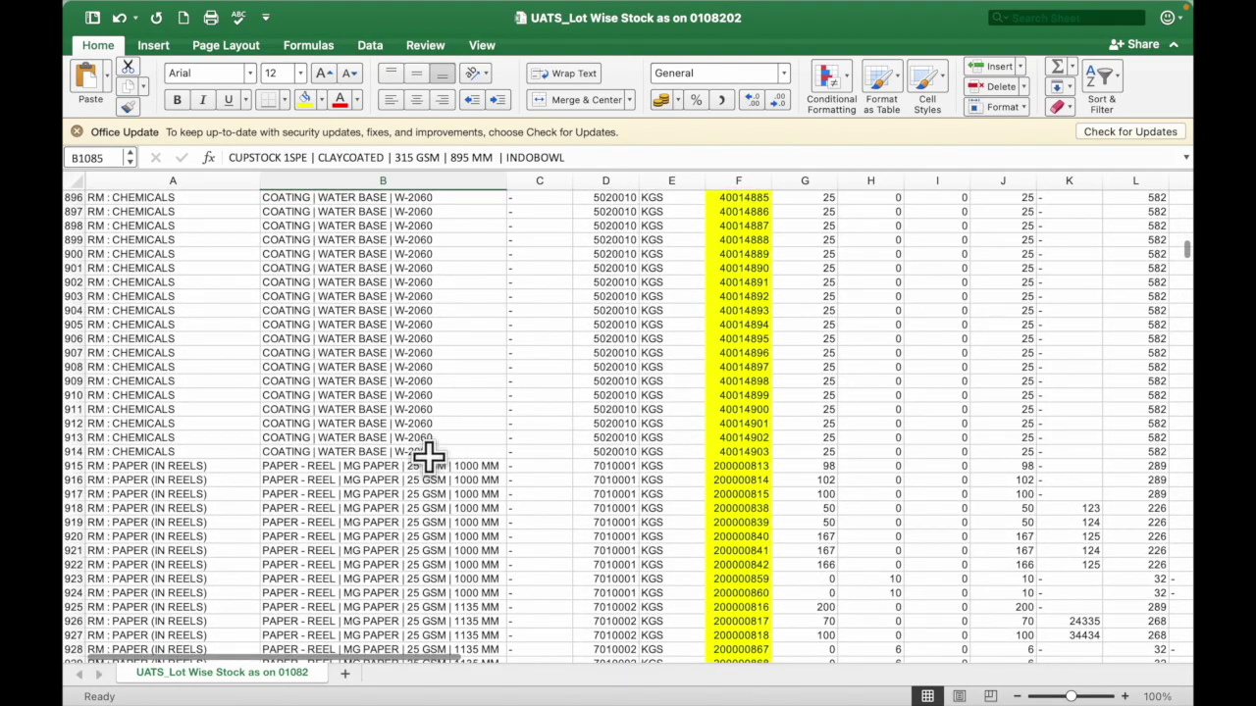
{"action": "left_click", "coordinate": [417, 469]}
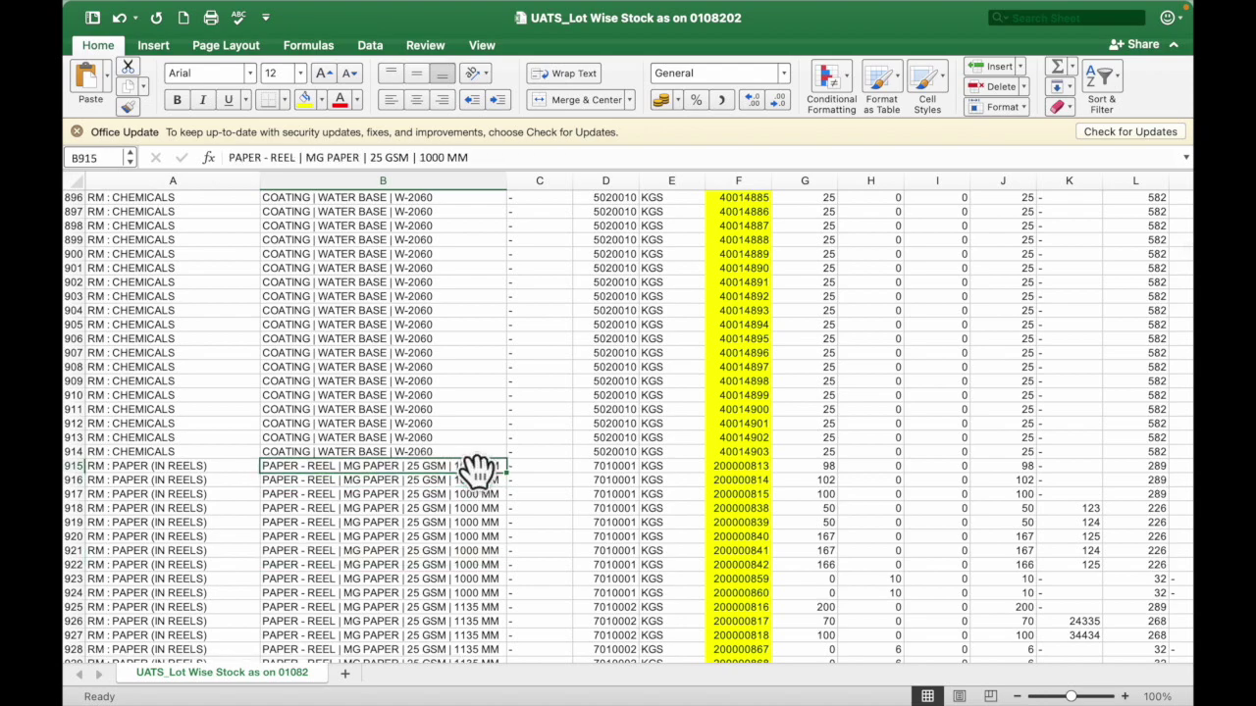
{"action": "key", "text": "Right"}
{"action": "key", "text": "Right"}
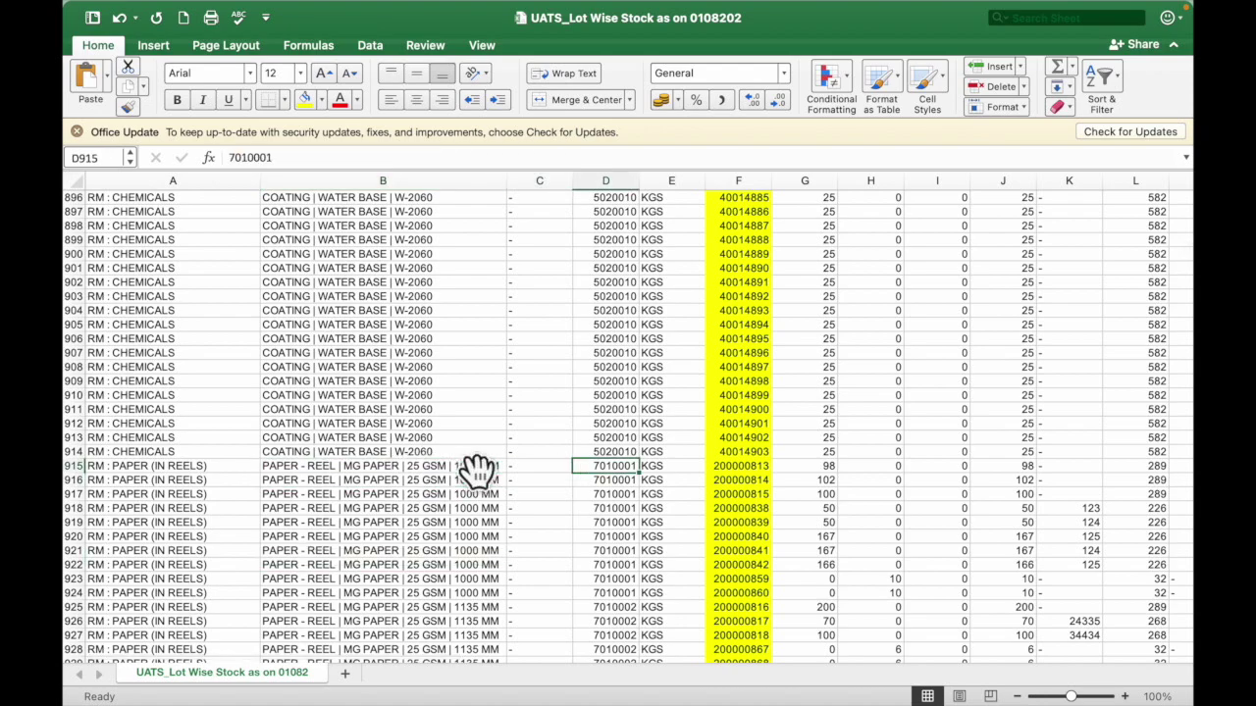
- Copy the item codes in D915:D946 into the ITEM_CODE column of the STOCK TRIAL sheet, starting at B3
{"action": "key", "text": "shift+Down"}
{"action": "key", "text": "shift+Down"}
{"action": "key", "text": "shift+Down"}
{"action": "key", "text": "shift+Down"}
{"action": "key", "text": "shift+Down"}
{"action": "key", "text": "shift+Down"}
{"action": "key", "text": "shift+Down"}
{"action": "key", "text": "shift+Down"}
{"action": "key", "text": "shift+Down"}
{"action": "key", "text": "shift+Down"}
{"action": "key", "text": "shift+Down"}
{"action": "key", "text": "shift+Down"}
{"action": "key", "text": "shift+Down"}
{"action": "key", "text": "shift+Down"}
{"action": "key", "text": "shift+Down"}
{"action": "key", "text": "shift+Down"}
{"action": "key", "text": "shift+Down"}
{"action": "key", "text": "shift+Down"}
{"action": "key", "text": "shift+Down"}
{"action": "key", "text": "shift+Down"}
{"action": "key", "text": "shift+Down"}
{"action": "key", "text": "shift+Down"}
{"action": "key", "text": "shift+Down"}
{"action": "key", "text": "shift+Down"}
{"action": "key", "text": "shift+Down"}
{"action": "key", "text": "shift+Down"}
{"action": "key", "text": "shift+Down"}
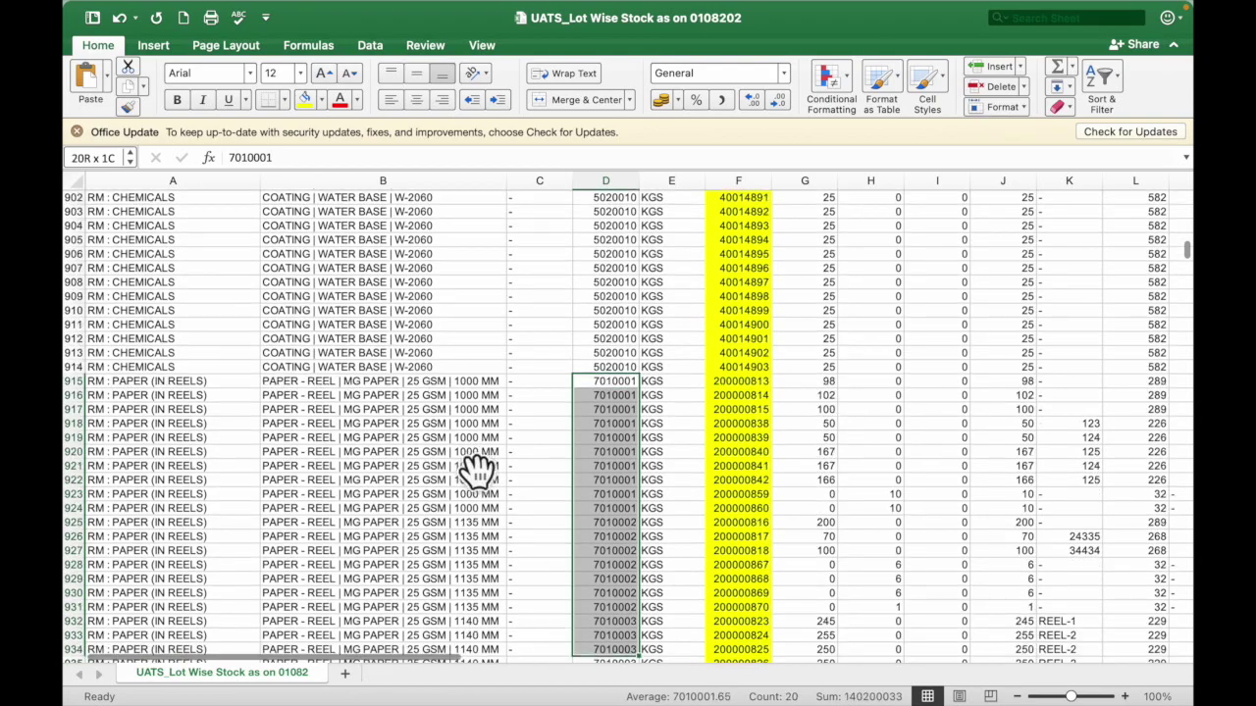
{"action": "key", "text": "super+c"}
{"action": "key", "text": "ctrl+Right"}
{"action": "key", "text": "ctrl+Left"}
{"action": "key", "text": "ctrl+Right"}
{"action": "key", "text": "Right"}
{"action": "key", "text": "Down"}
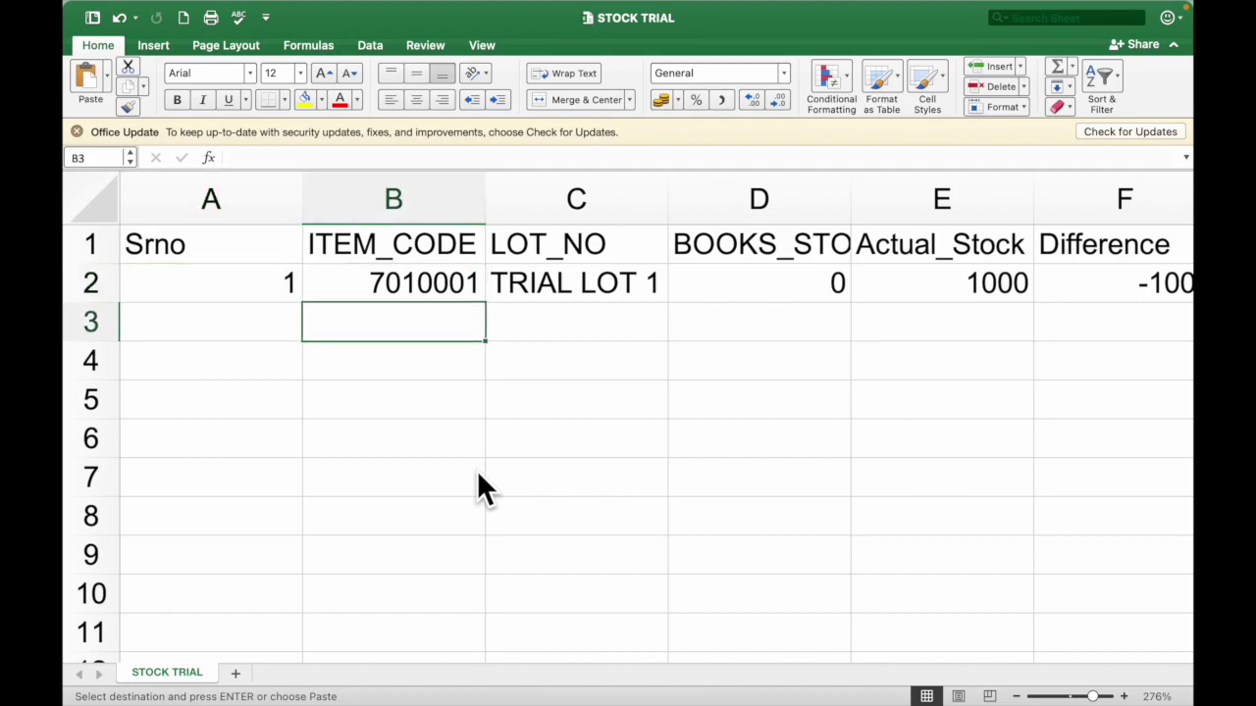
{"action": "key", "text": "super+v"}
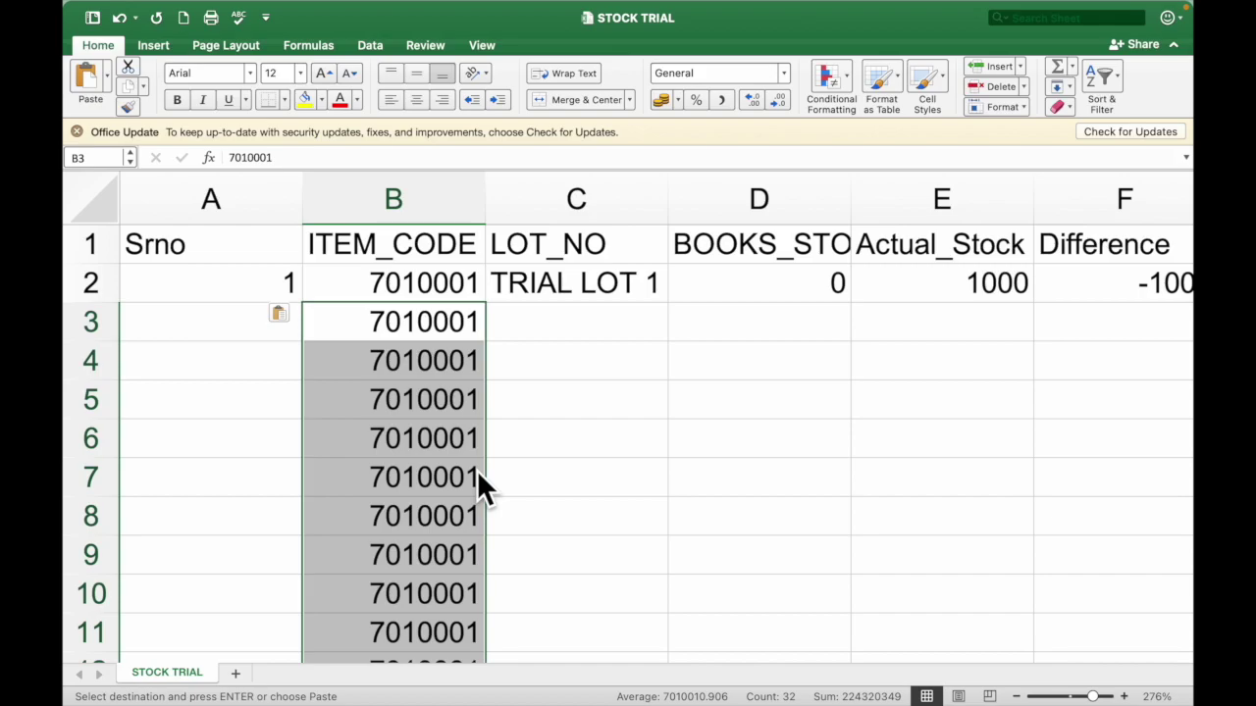
- Copy the matching lot numbers in F915:F946 of the lot-wise stock file into STOCK TRIAL's LOT_NO column, starting at C3
{"action": "scroll", "coordinate": [477, 470], "scroll_direction": "right", "scroll_amount": 3}
{"action": "scroll", "coordinate": [477, 470], "scroll_direction": "right", "scroll_amount": 5}
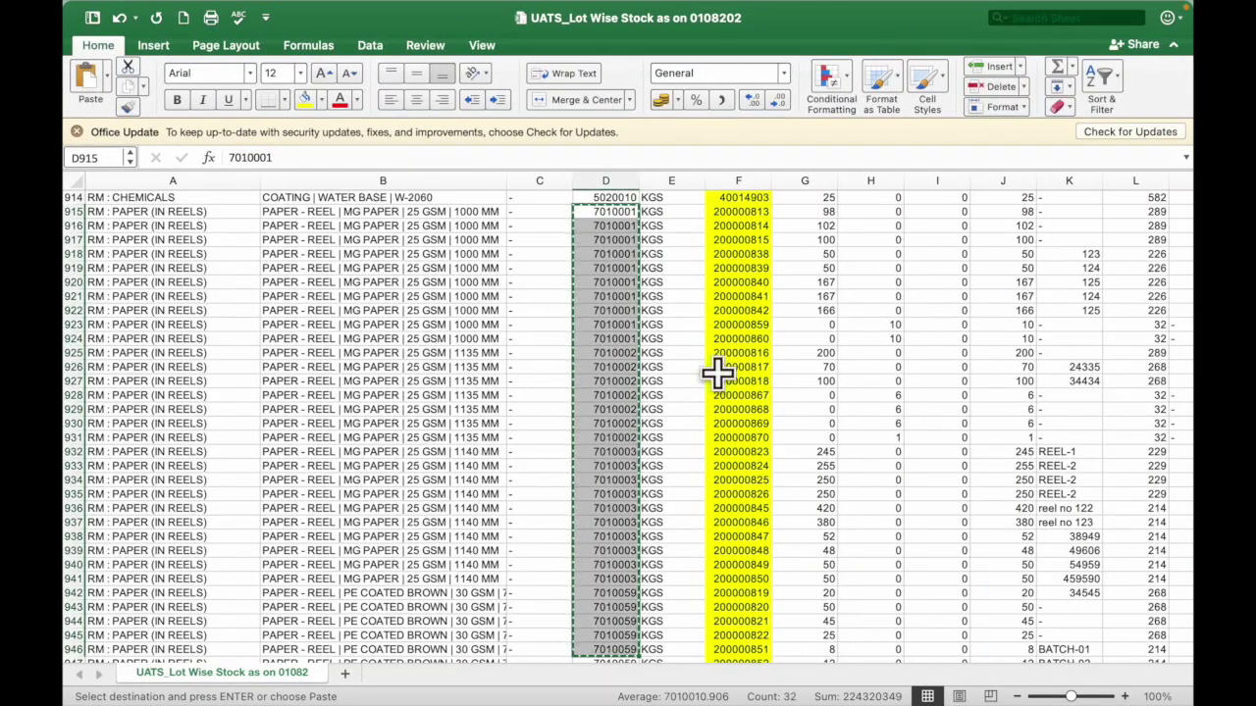
{"action": "key", "text": "Right"}
{"action": "key", "text": "Right"}
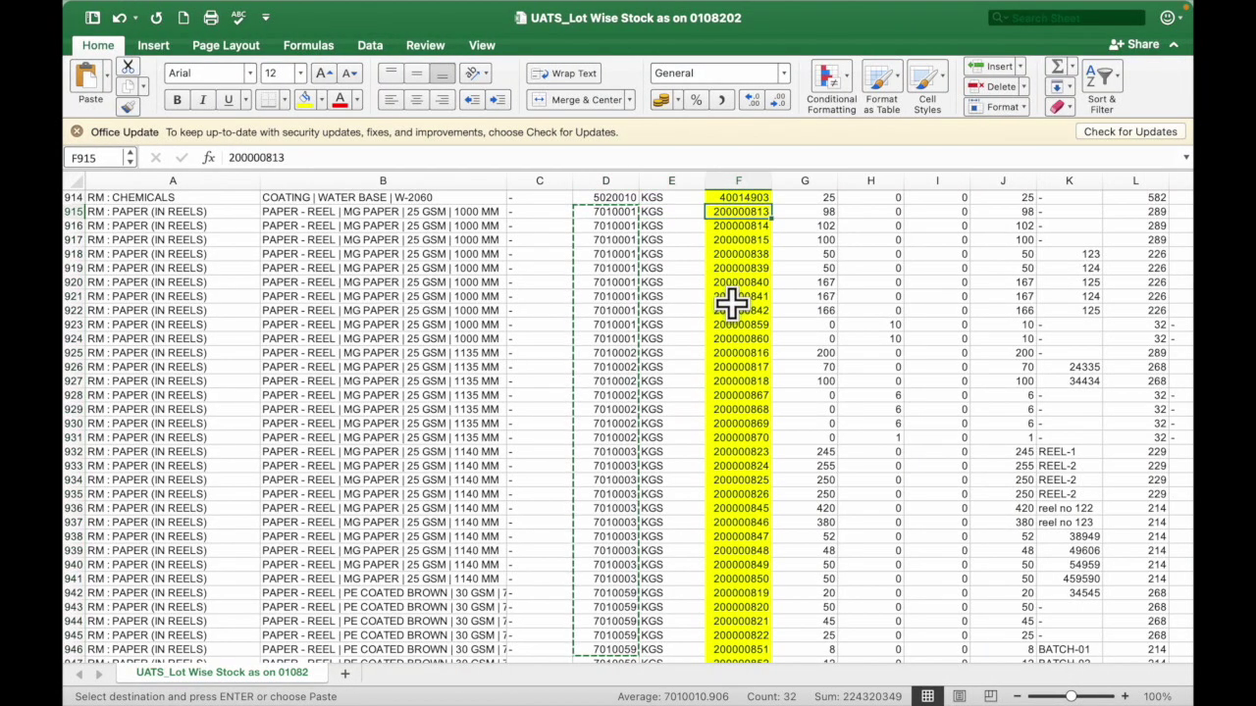
{"action": "key", "text": "shift+Down"}
{"action": "key", "text": "shift+Down"}
{"action": "key", "text": "shift+Down"}
{"action": "key", "text": "shift+Down"}
{"action": "key", "text": "shift+Down"}
{"action": "key", "text": "shift+Down"}
{"action": "key", "text": "shift+Down"}
{"action": "key", "text": "shift+Down"}
{"action": "key", "text": "shift+Down"}
{"action": "key", "text": "shift+Down"}
{"action": "key", "text": "shift+Down"}
{"action": "key", "text": "shift+Down"}
{"action": "key", "text": "shift+Down"}
{"action": "key", "text": "shift+Down"}
{"action": "key", "text": "shift+Down"}
{"action": "key", "text": "shift+Down"}
{"action": "key", "text": "shift+Down"}
{"action": "key", "text": "shift+Down"}
{"action": "key", "text": "shift+Down"}
{"action": "key", "text": "shift+Down"}
{"action": "key", "text": "shift+Down"}
{"action": "key", "text": "shift+Down"}
{"action": "key", "text": "shift+Down"}
{"action": "key", "text": "shift+Down"}
{"action": "key", "text": "shift+Down"}
{"action": "key", "text": "shift+Down"}
{"action": "key", "text": "shift+Down"}
{"action": "key", "text": "shift+Down"}
{"action": "key", "text": "shift+Down"}
{"action": "key", "text": "shift+Down"}
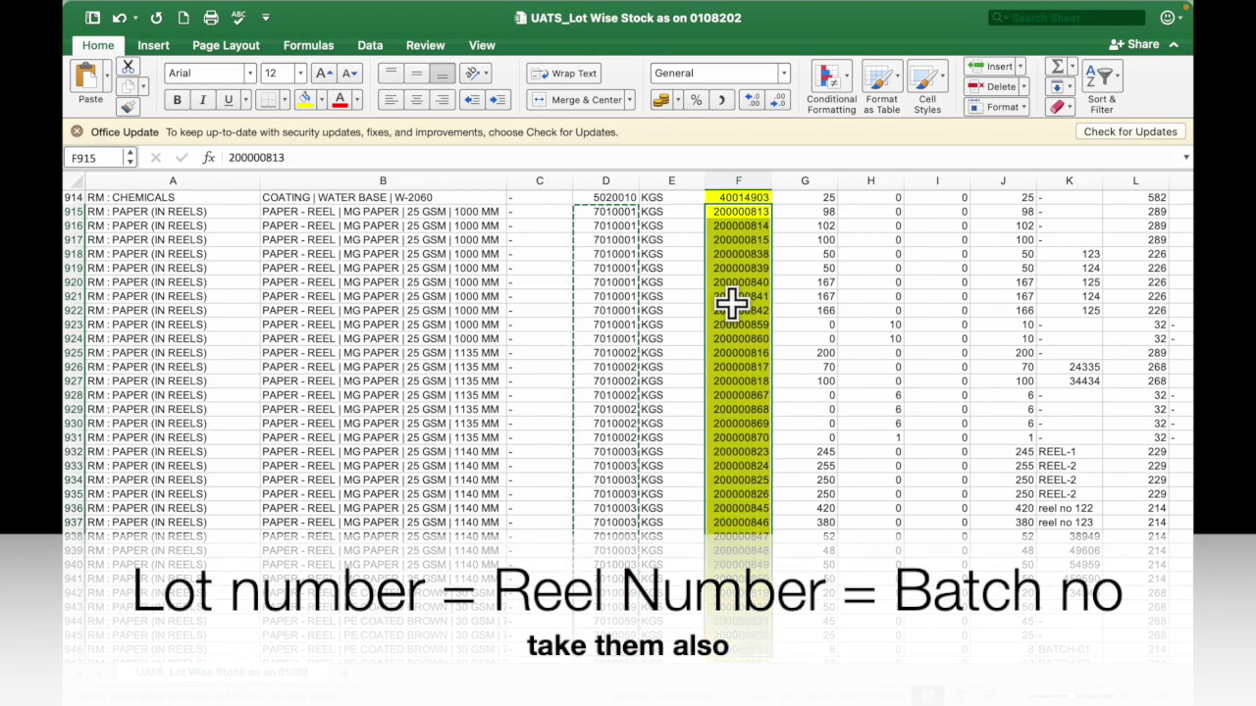
{"action": "key", "text": "super+c"}
{"action": "key", "text": "ctrl+Left"}
{"action": "key", "text": "Right"}
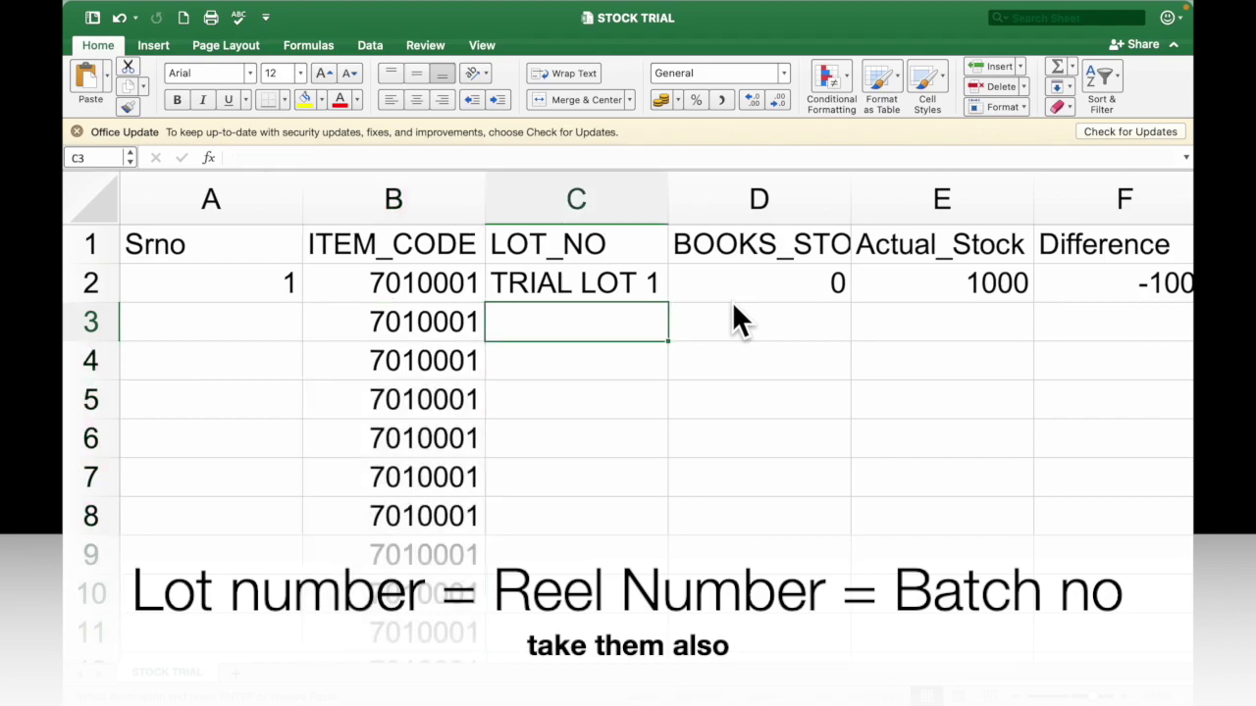
{"action": "key", "text": "super+v"}
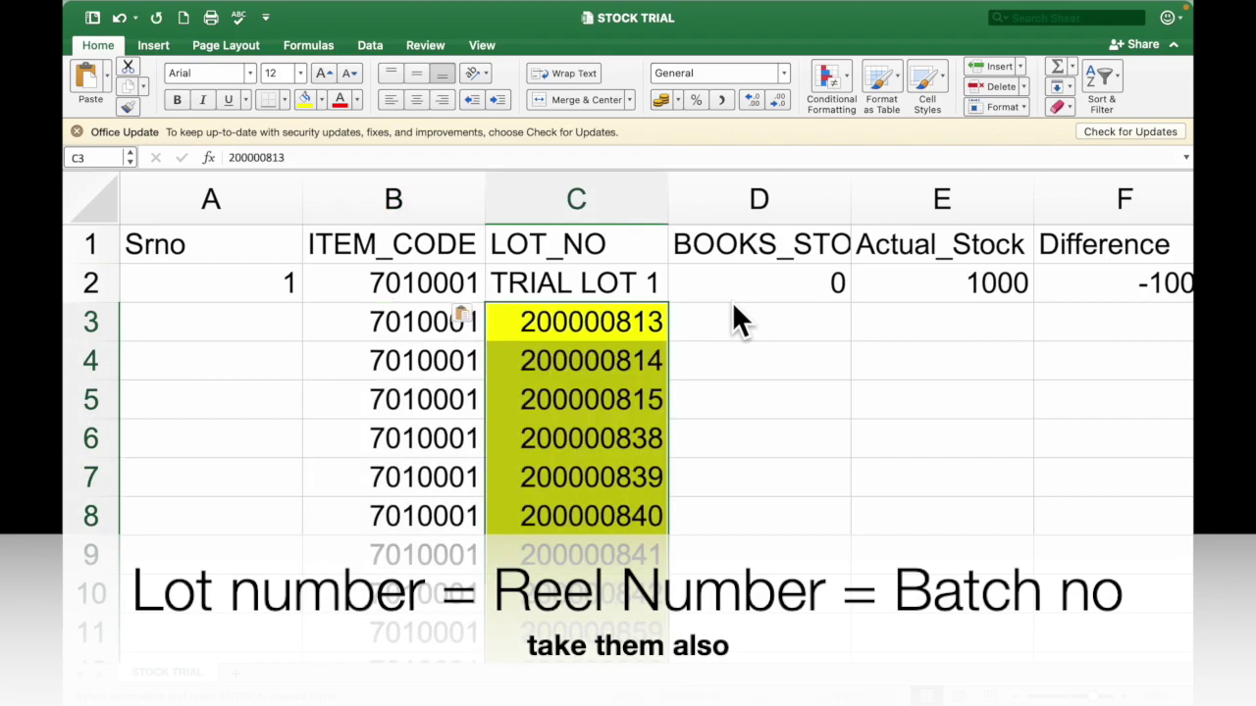
- Copy the lot closing quantities in J915:J946 of the lot-wise stock file into STOCK TRIAL's books stock column, starting at D3
{"action": "key", "text": "ctrl+Right"}
{"action": "key", "text": "Right"}
{"action": "key", "text": "Right"}
{"action": "key", "text": "Right"}
{"action": "key", "text": "Right"}
{"action": "key", "text": "Right"}
{"action": "key", "text": "Left"}
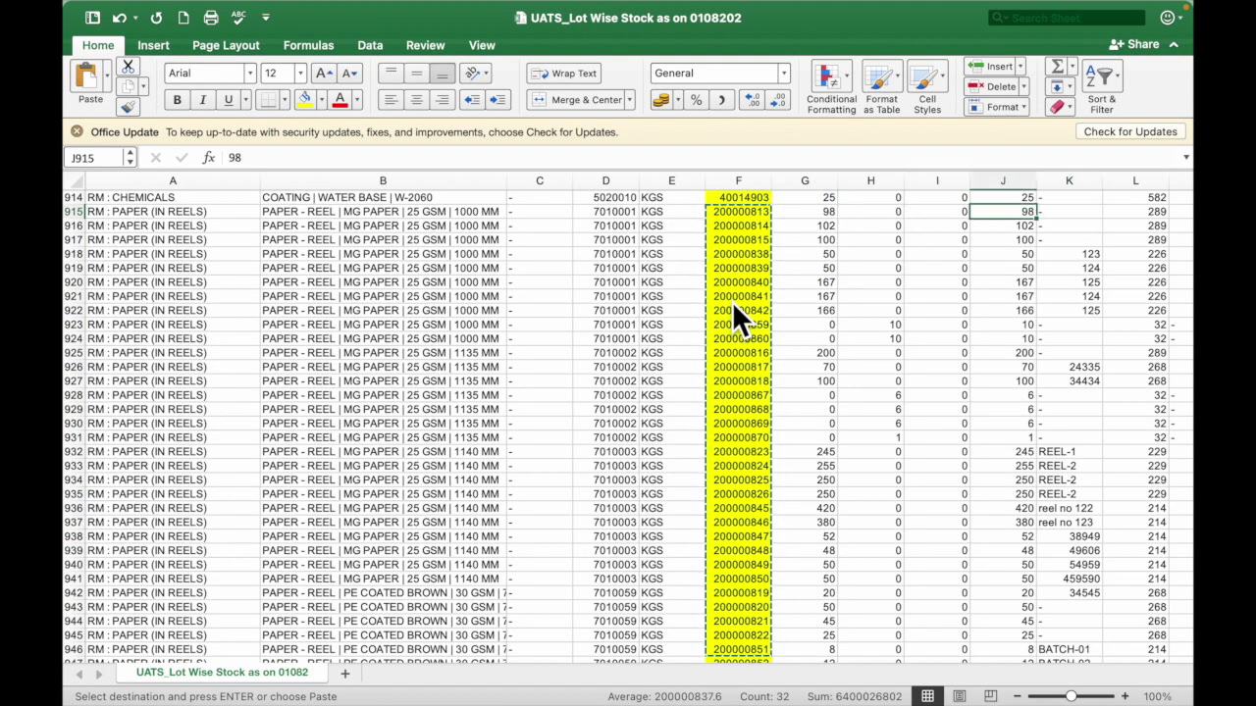
{"action": "key", "text": "shift+Down"}
{"action": "key", "text": "shift+Down"}
{"action": "key", "text": "shift+Down"}
{"action": "key", "text": "shift+Down"}
{"action": "key", "text": "shift+Down"}
{"action": "key", "text": "shift+Down"}
{"action": "key", "text": "shift+Down"}
{"action": "key", "text": "shift+Down"}
{"action": "key", "text": "shift+Down"}
{"action": "key", "text": "shift+Down"}
{"action": "key", "text": "shift+Down"}
{"action": "key", "text": "shift+Down"}
{"action": "key", "text": "shift+Down"}
{"action": "key", "text": "shift+Down"}
{"action": "key", "text": "shift+Down"}
{"action": "key", "text": "shift+Down"}
{"action": "key", "text": "shift+Down"}
{"action": "key", "text": "shift+Down"}
{"action": "key", "text": "shift+Down"}
{"action": "key", "text": "shift+Down"}
{"action": "key", "text": "shift+Down"}
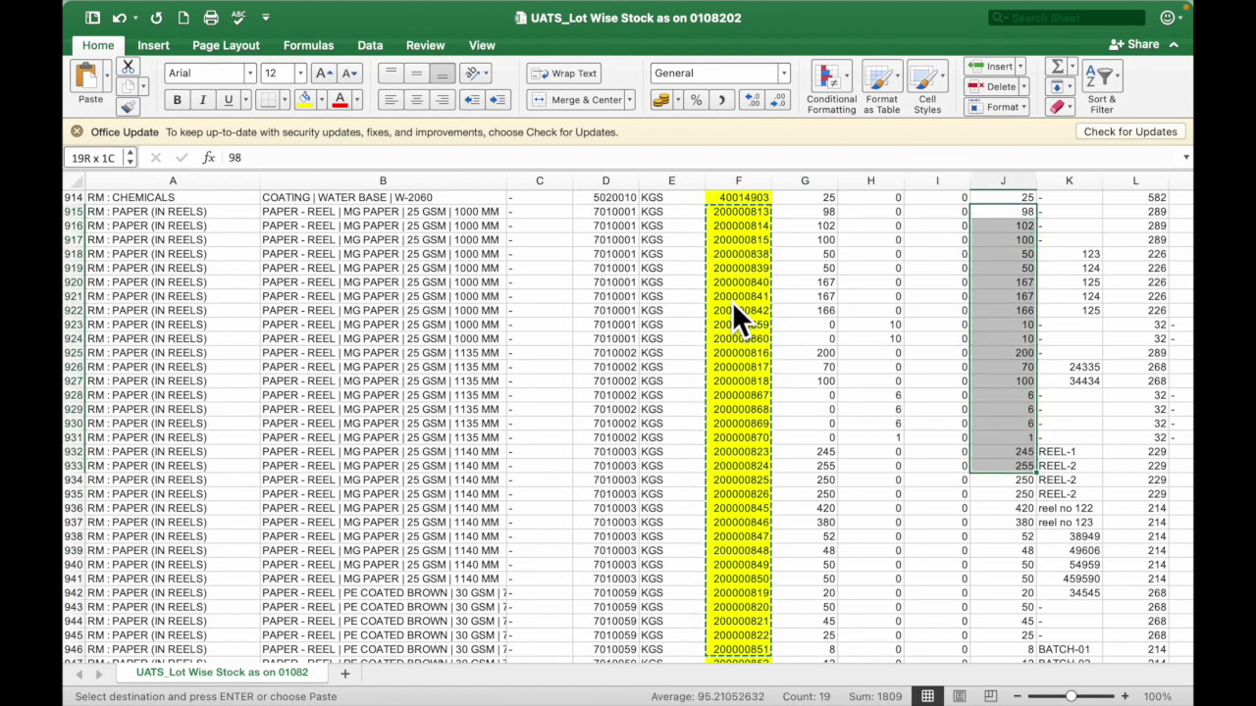
{"action": "key", "text": "shift+Down"}
{"action": "key", "text": "shift+Down"}
{"action": "key", "text": "shift+Down"}
{"action": "key", "text": "shift+Down"}
{"action": "key", "text": "shift+Down"}
{"action": "key", "text": "shift+Down"}
{"action": "key", "text": "shift+Down"}
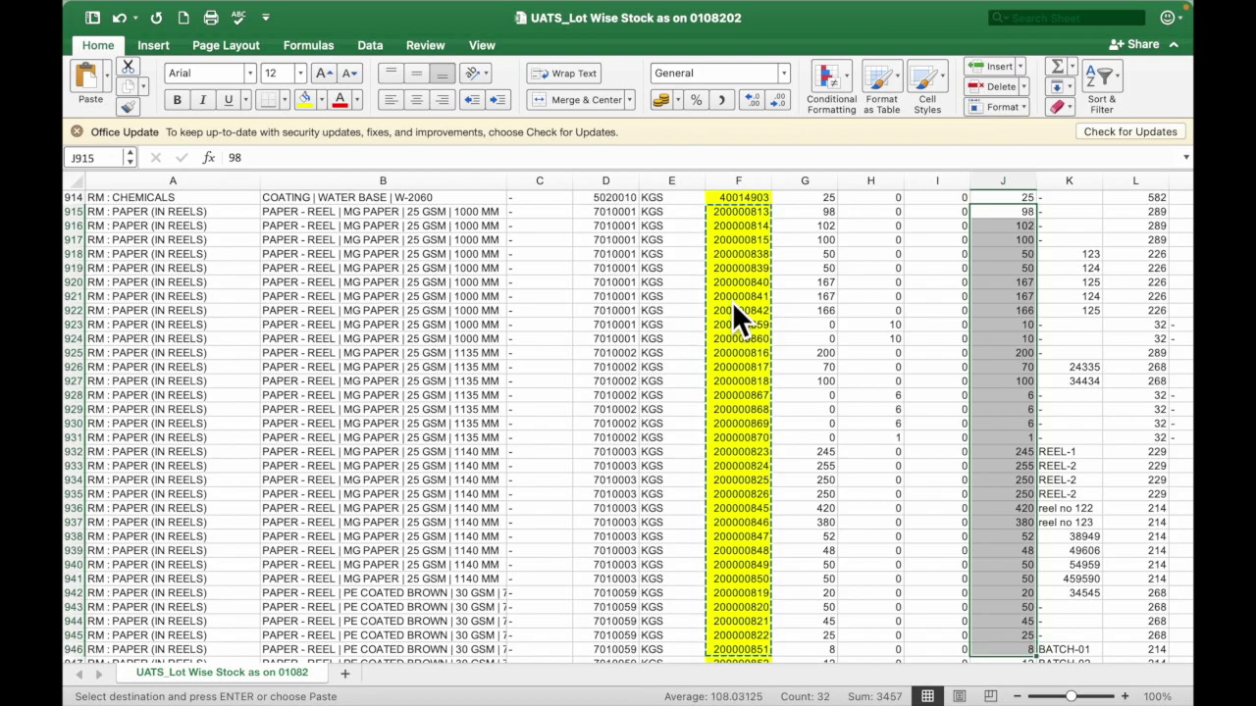
{"action": "key", "text": "super+c"}
{"action": "key", "text": "super+grave"}
{"action": "key", "text": "Right"}
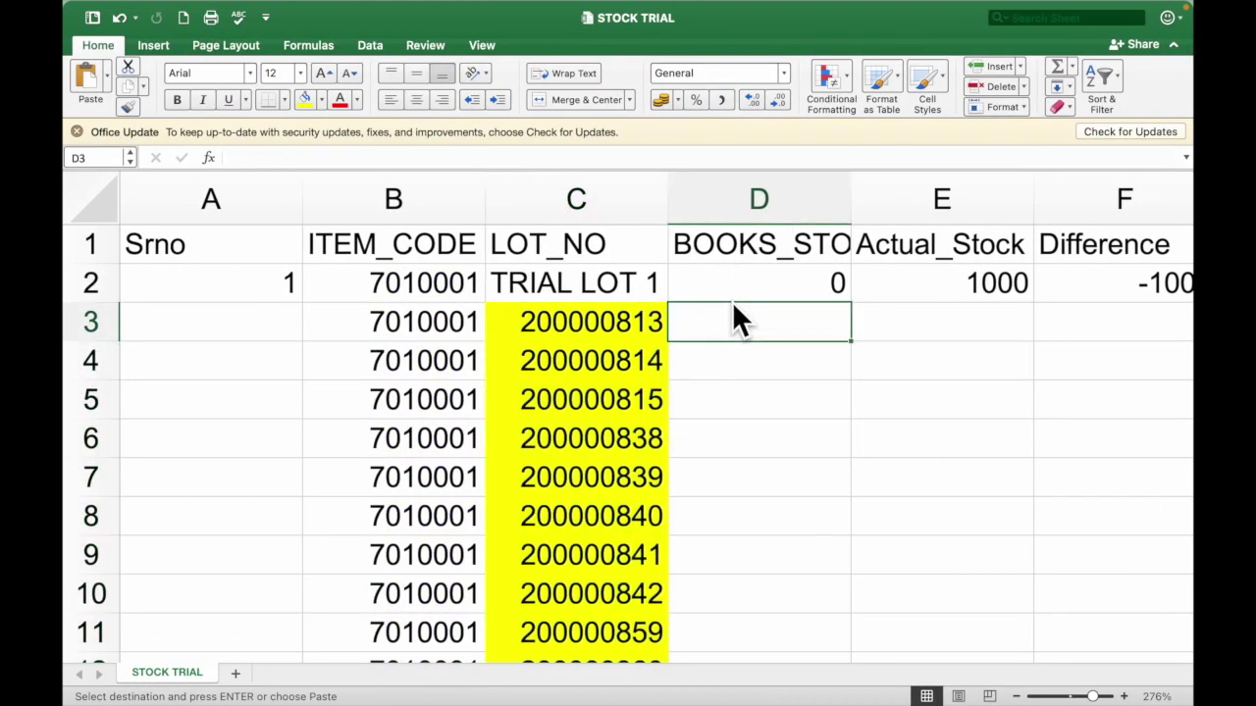
{"action": "key", "text": "super+v"}
{"action": "key", "text": "super+grave"}
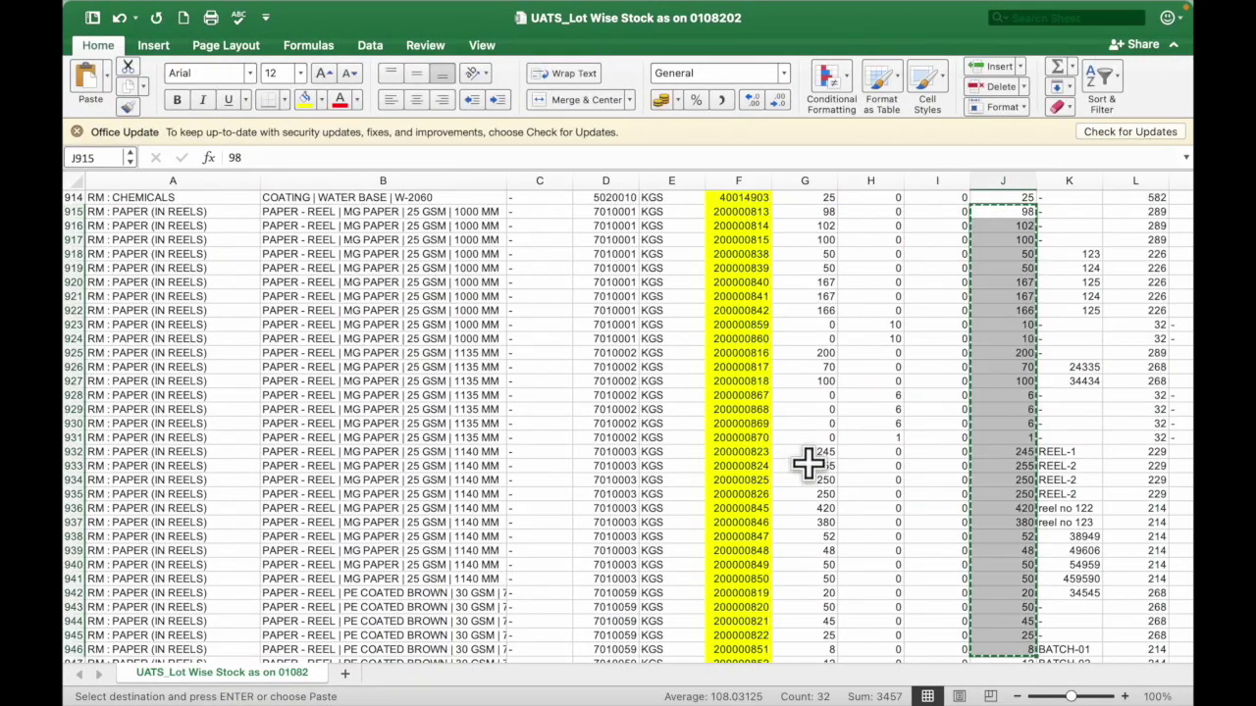
{"action": "key", "text": "super+grave"}
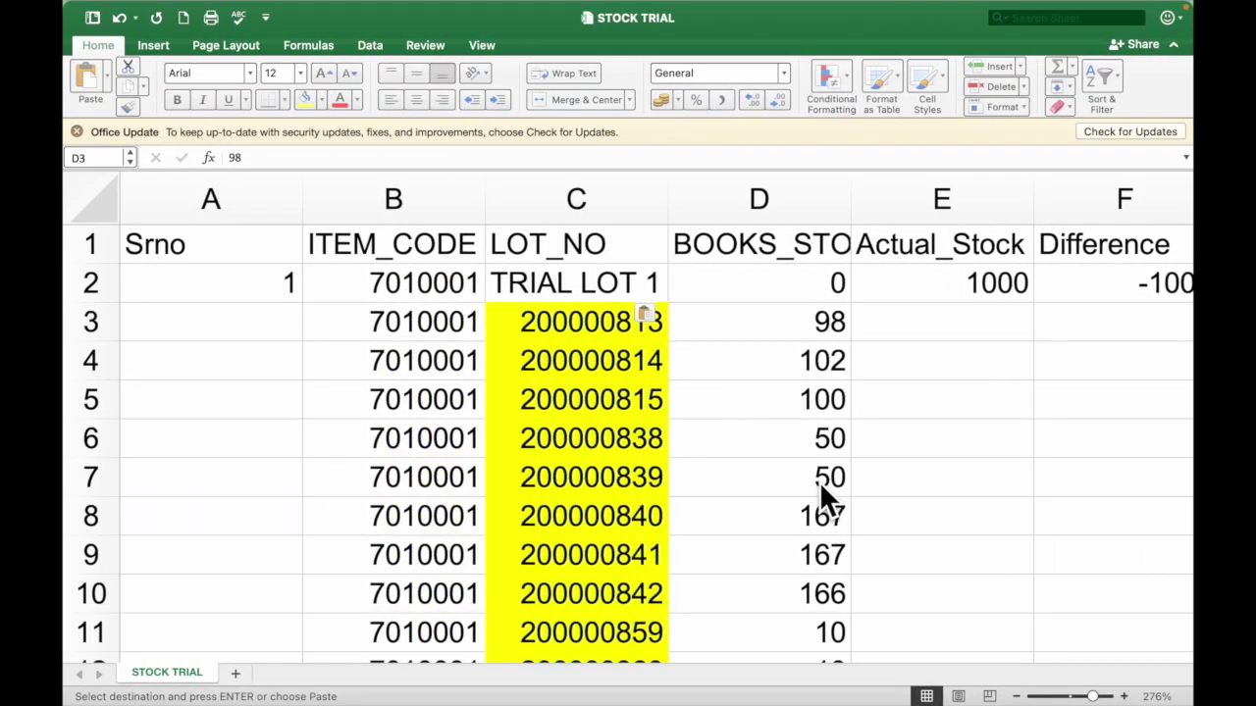
- Enter an Actual_Stock of 0 in each of E3 to E9 and 500 in E10
{"action": "scroll", "coordinate": [967, 453], "scroll_direction": "right", "scroll_amount": 3}
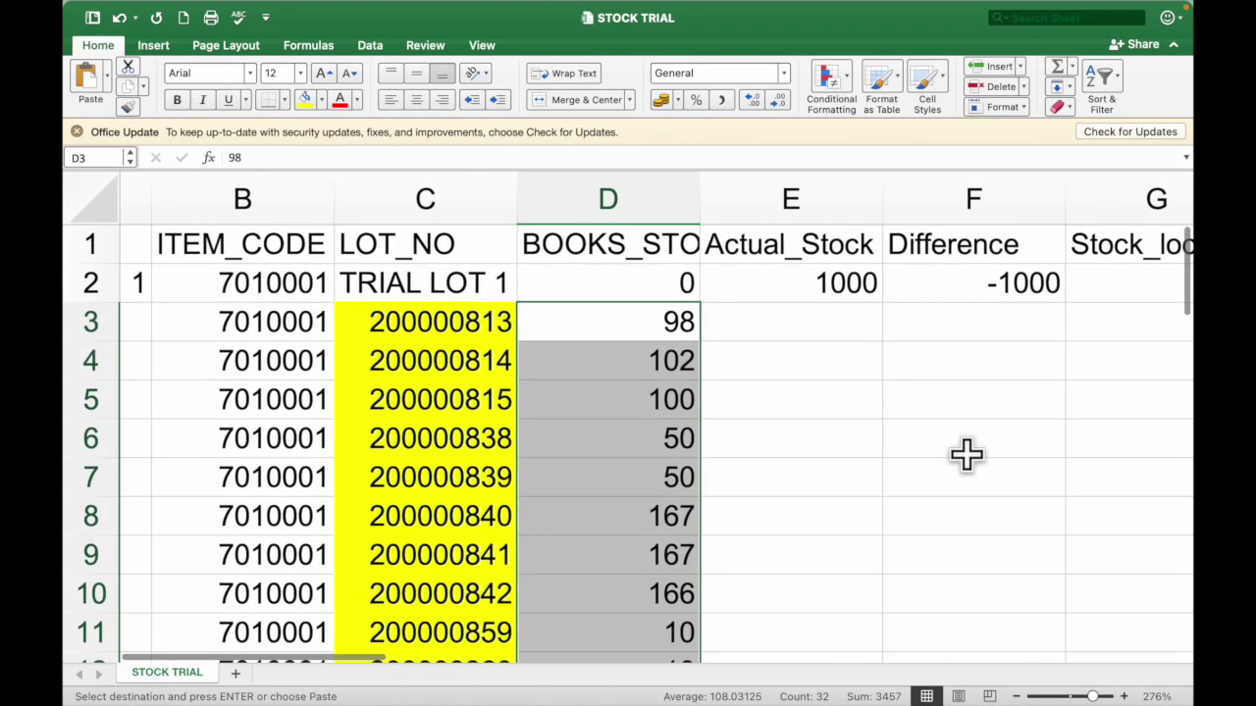
{"action": "left_click", "coordinate": [809, 319]}
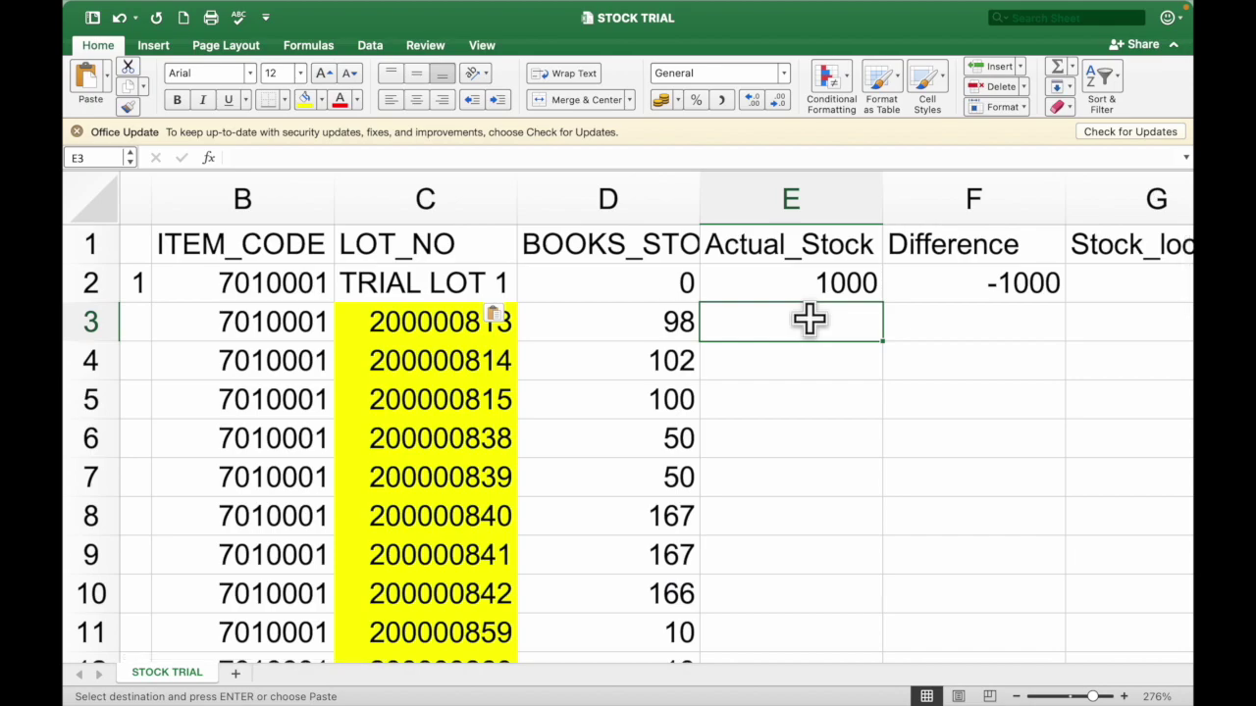
{"action": "type", "text": "0"}
{"action": "key", "text": "Return"}
{"action": "type", "text": "0"}
{"action": "key", "text": "Return"}
{"action": "type", "text": "0"}
{"action": "key", "text": "Return"}
{"action": "type", "text": "0"}
{"action": "key", "text": "Return"}
{"action": "type", "text": "0"}
{"action": "key", "text": "Return"}
{"action": "type", "text": "0"}
{"action": "key", "text": "Return"}
{"action": "type", "text": "0"}
{"action": "key", "text": "Return"}
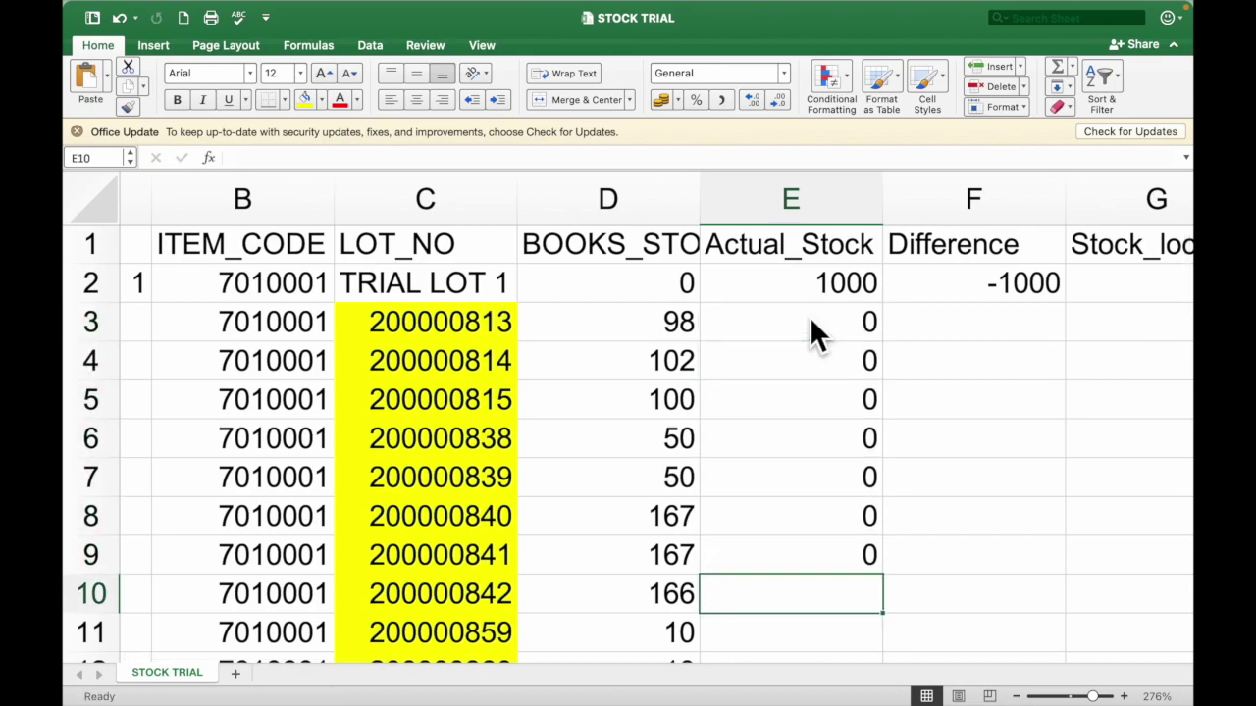
{"action": "type", "text": "500"}
{"action": "key", "text": "Return"}
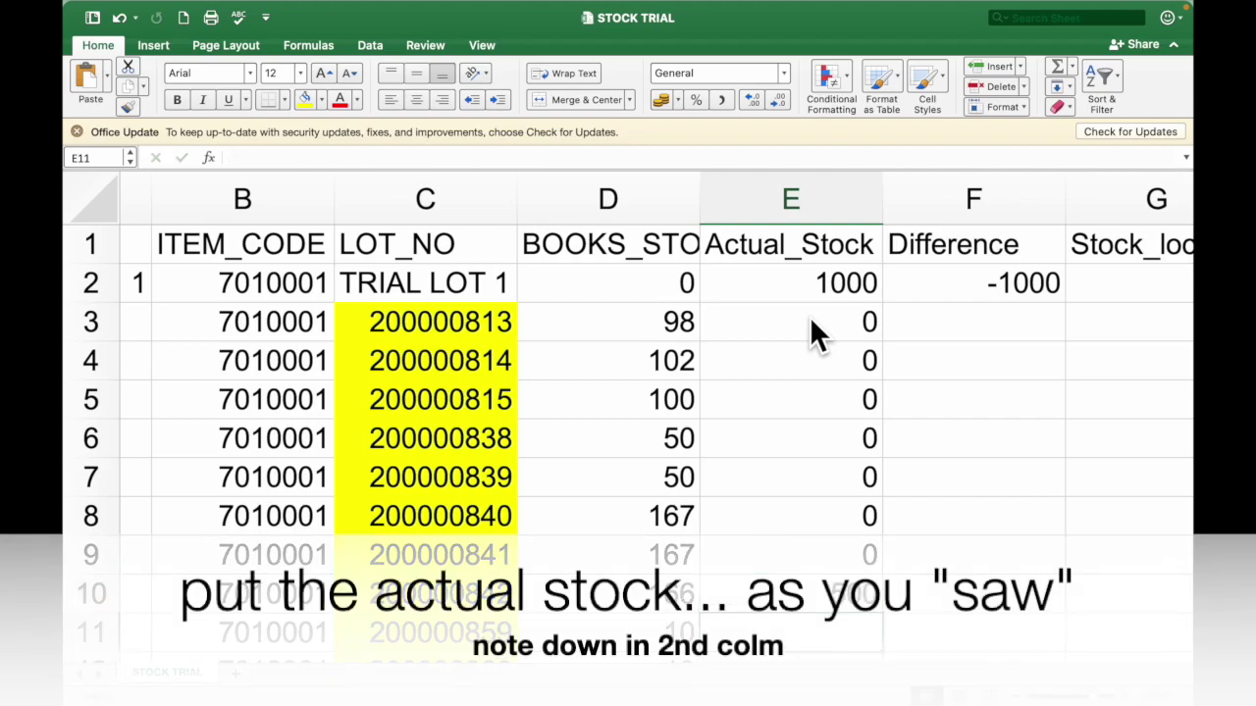
- Enter an Actual_Stock of 0 in every cell from E11 to E34
{"action": "scroll", "coordinate": [810, 316], "scroll_direction": "down", "scroll_amount": 3}
{"action": "scroll", "coordinate": [810, 320], "scroll_direction": "down", "scroll_amount": 1}
{"action": "type", "text": "0"}
{"action": "key", "text": "Return"}
{"action": "type", "text": "0 0"}
{"action": "key", "text": "Return"}
{"action": "type", "text": "0 0"}
{"action": "key", "text": "Return"}
{"action": "type", "text": "0"}
{"action": "key", "text": "Return"}
{"action": "type", "text": "0"}
{"action": "key", "text": "Return"}
{"action": "key", "text": "Return"}
{"action": "key", "text": "Return"}
{"action": "key", "text": "Return"}
{"action": "key", "text": "Return"}
{"action": "key", "text": "Return"}
{"action": "key", "text": "Up"}
{"action": "key", "text": "Up"}
{"action": "key", "text": "Up"}
{"action": "key", "text": "Up"}
{"action": "key", "text": "Up"}
{"action": "type", "text": "0"}
{"action": "key", "text": "Return"}
{"action": "type", "text": "0"}
{"action": "key", "text": "Return"}
{"action": "type", "text": "0"}
{"action": "key", "text": "Return"}
{"action": "type", "text": "0 0"}
{"action": "key", "text": "Return"}
{"action": "type", "text": "0"}
{"action": "key", "text": "Return"}
{"action": "type", "text": "0"}
{"action": "key", "text": "Return"}
{"action": "key", "text": "Return"}
{"action": "key", "text": "Return"}
{"action": "key", "text": "Return"}
{"action": "key", "text": "Return"}
{"action": "key", "text": "Up"}
{"action": "key", "text": "Up"}
{"action": "key", "text": "Up"}
{"action": "key", "text": "Up"}
{"action": "type", "text": "0"}
{"action": "key", "text": "Return"}
{"action": "type", "text": "0 0 0"}
{"action": "key", "text": "Return"}
{"action": "type", "text": "0"}
{"action": "key", "text": "Return"}
{"action": "key", "text": "Return"}
{"action": "key", "text": "Return"}
{"action": "key", "text": "Return"}
{"action": "key", "text": "Up"}
{"action": "key", "text": "Up"}
{"action": "key", "text": "Up"}
{"action": "type", "text": "0 0 0 0 0 0"}
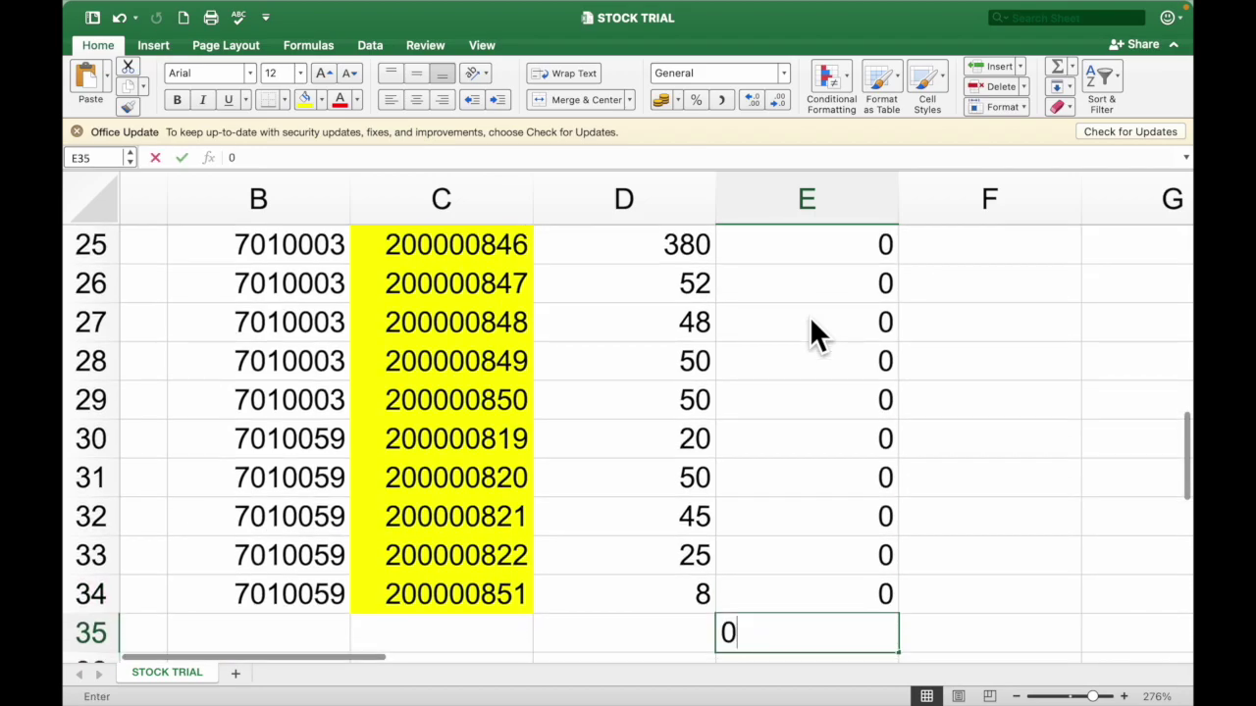
- Clear the extra zeros in E35 and E36 below the last lot row
{"action": "key", "text": "Return"}
{"action": "type", "text": "0"}
{"action": "key", "text": "Up"}
{"action": "key", "text": "shift+Down"}
{"action": "key", "text": "Delete"}
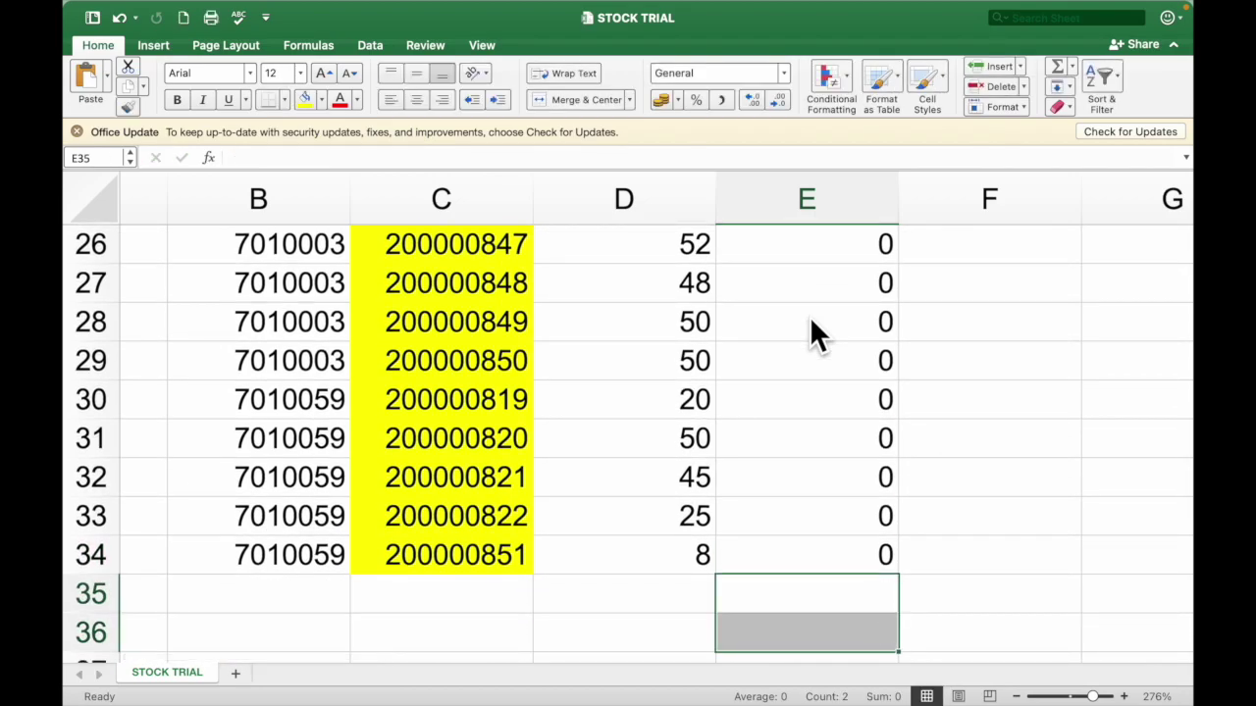
- Enter a Difference formula in F3 that subtracts the actual stock in E3 from the book stock in D3
{"action": "scroll", "coordinate": [838, 384], "scroll_direction": "up", "scroll_amount": 10}
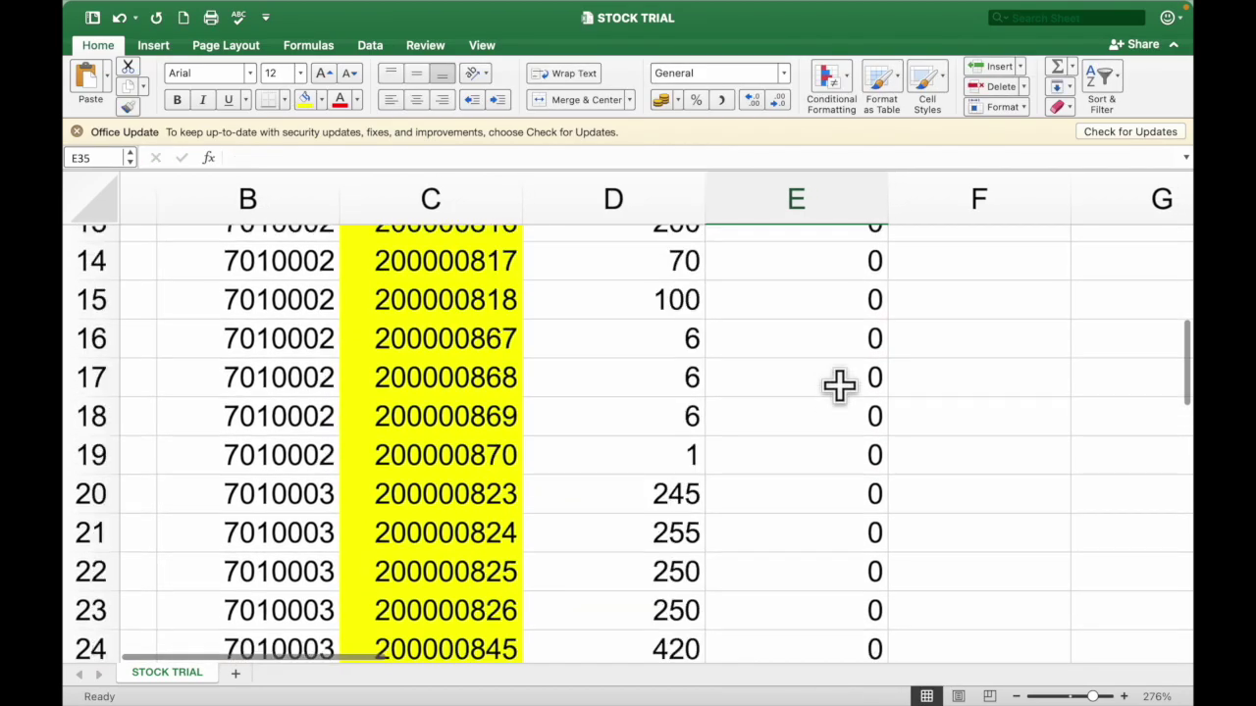
{"action": "scroll", "coordinate": [839, 386], "scroll_direction": "up", "scroll_amount": 5}
{"action": "scroll", "coordinate": [839, 385], "scroll_direction": "down", "scroll_amount": 2}
{"action": "scroll", "coordinate": [839, 385], "scroll_direction": "right", "scroll_amount": 2}
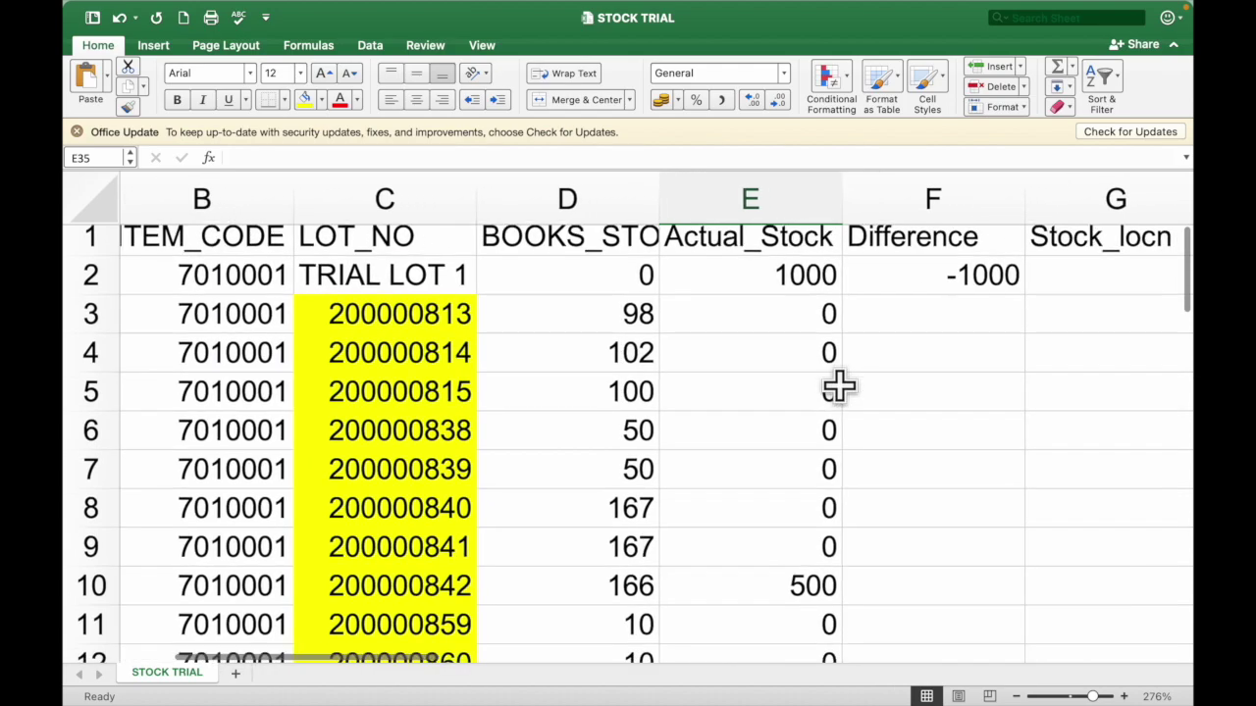
{"action": "left_click", "coordinate": [881, 283]}
{"action": "scroll", "coordinate": [880, 284], "scroll_direction": "up", "scroll_amount": 1}
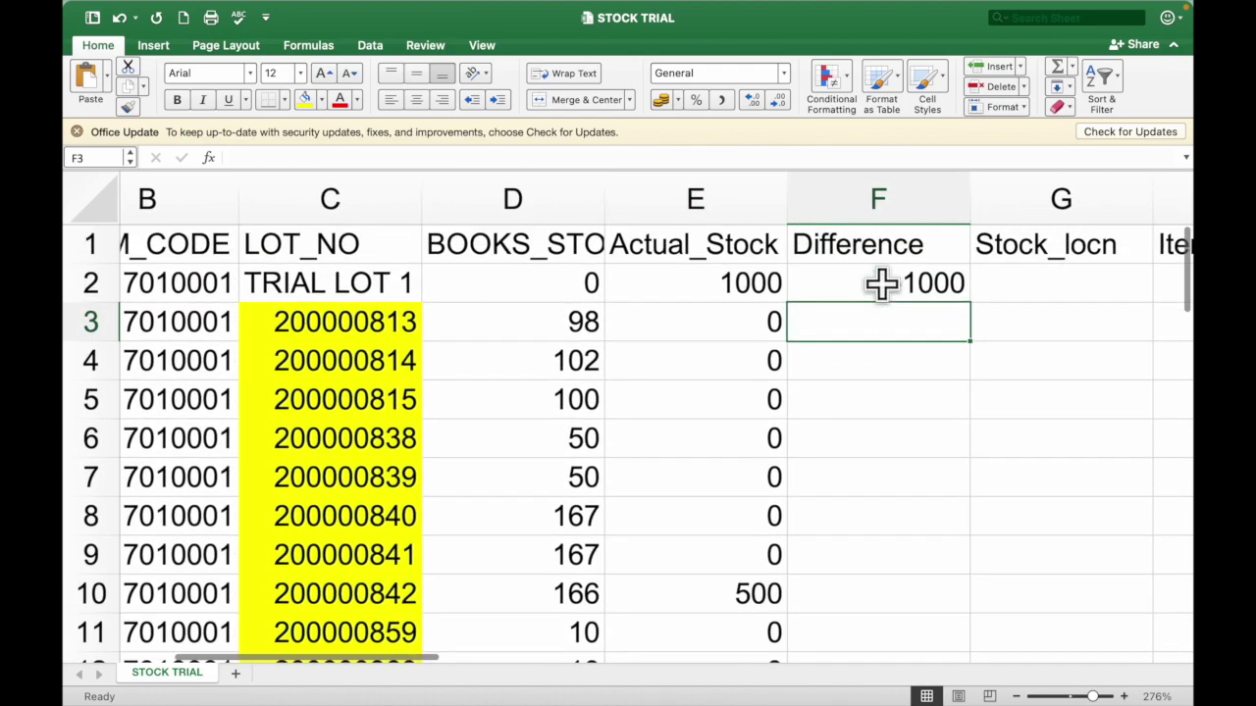
{"action": "type", "text": "+"}
{"action": "key", "text": "Left"}
{"action": "key", "text": "Left"}
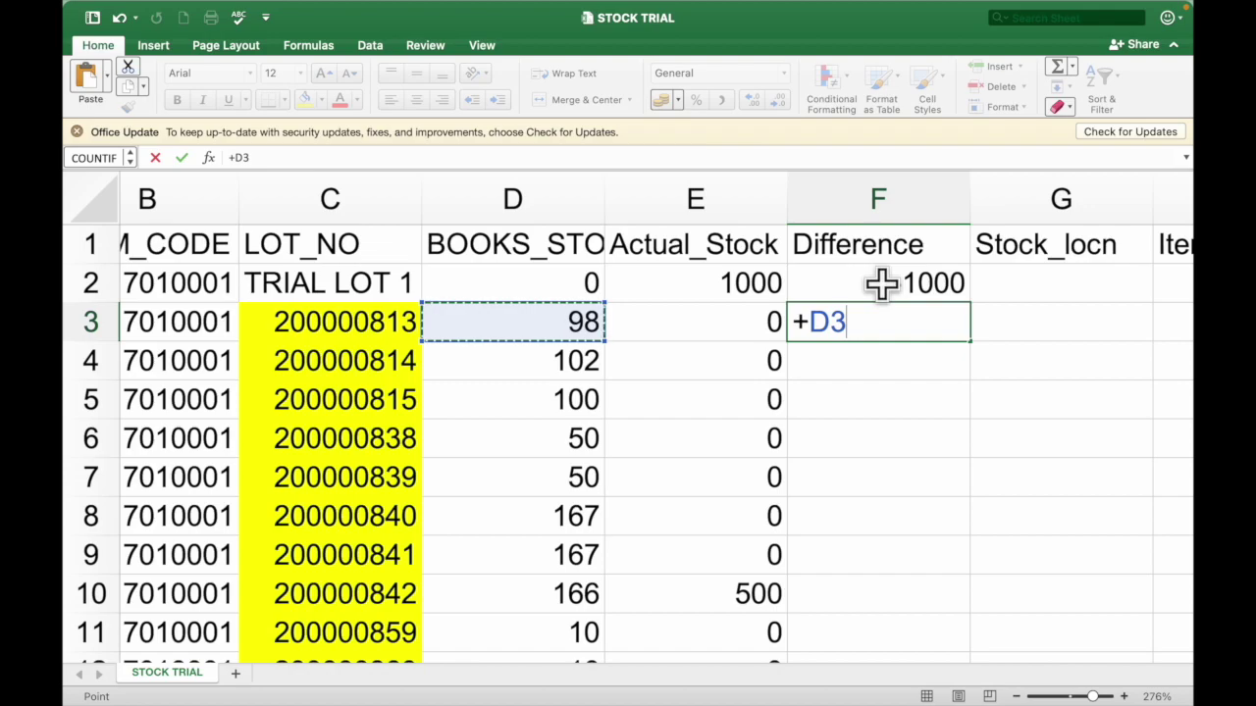
{"action": "type", "text": "-"}
{"action": "key", "text": "Left"}
{"action": "key", "text": "Return"}
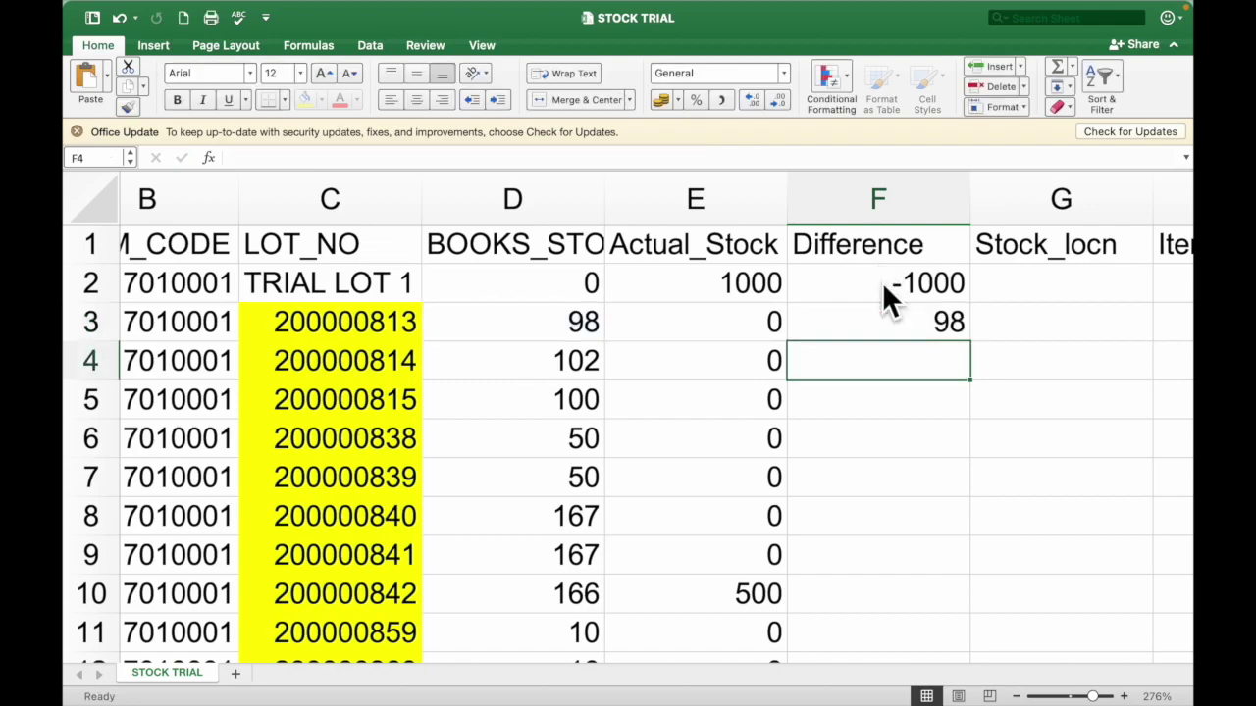
- Copy the difference formula in F3 down the Difference column to F34
{"action": "key", "text": "Up"}
{"action": "key", "text": "super+c"}
{"action": "scroll", "coordinate": [882, 282], "scroll_direction": "down", "scroll_amount": 7}
{"action": "left_click_drag", "start_coordinate": [882, 281], "coordinate": [882, 281]}
{"action": "scroll", "coordinate": [882, 281], "scroll_direction": "down", "scroll_amount": 4}
{"action": "scroll", "coordinate": [882, 281], "scroll_direction": "up", "scroll_amount": 1}
{"action": "key", "text": "super+v"}
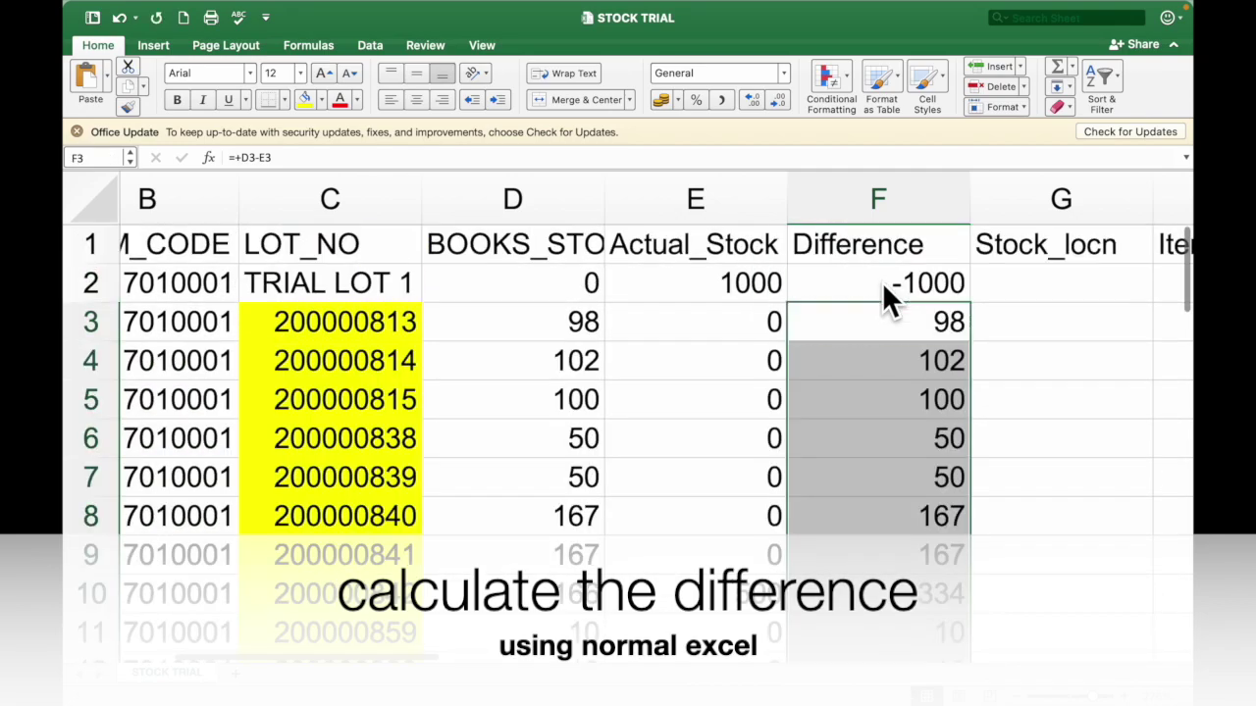
- Save the STOCK TRIAL file, keeping the CSV format, and dismiss the Office Update notice
{"action": "key", "text": "super+s"}
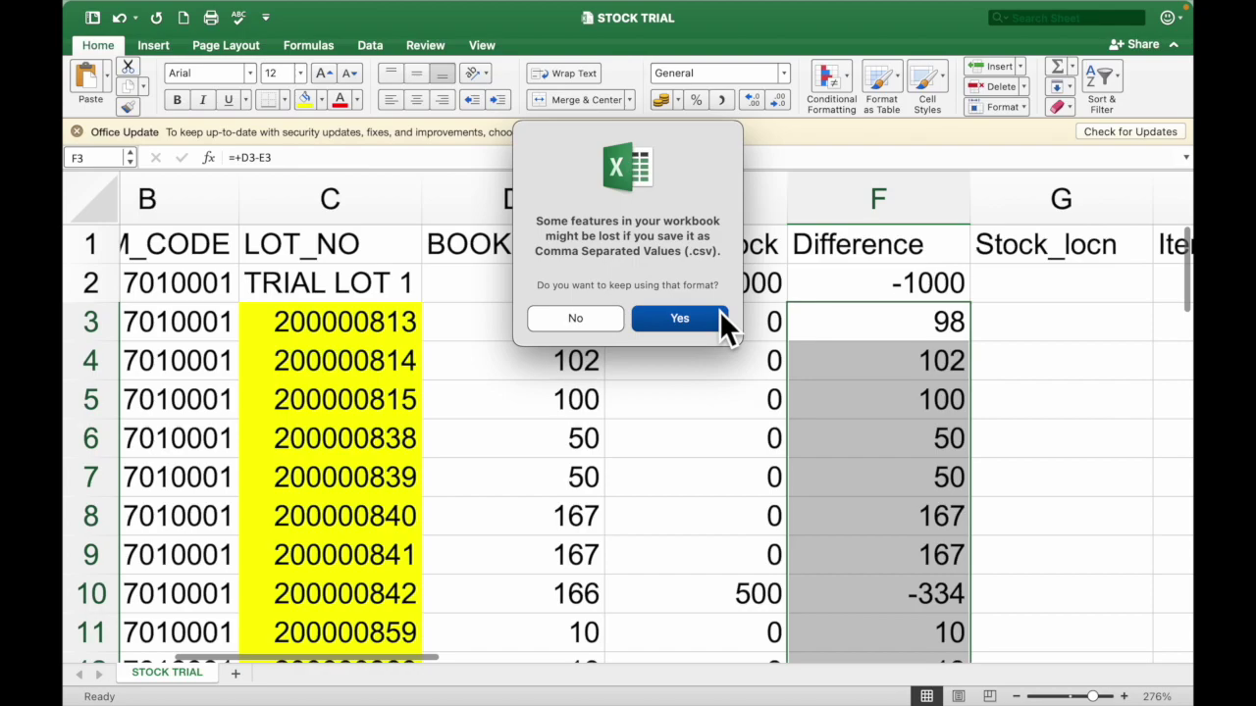
{"action": "left_click", "coordinate": [659, 319]}
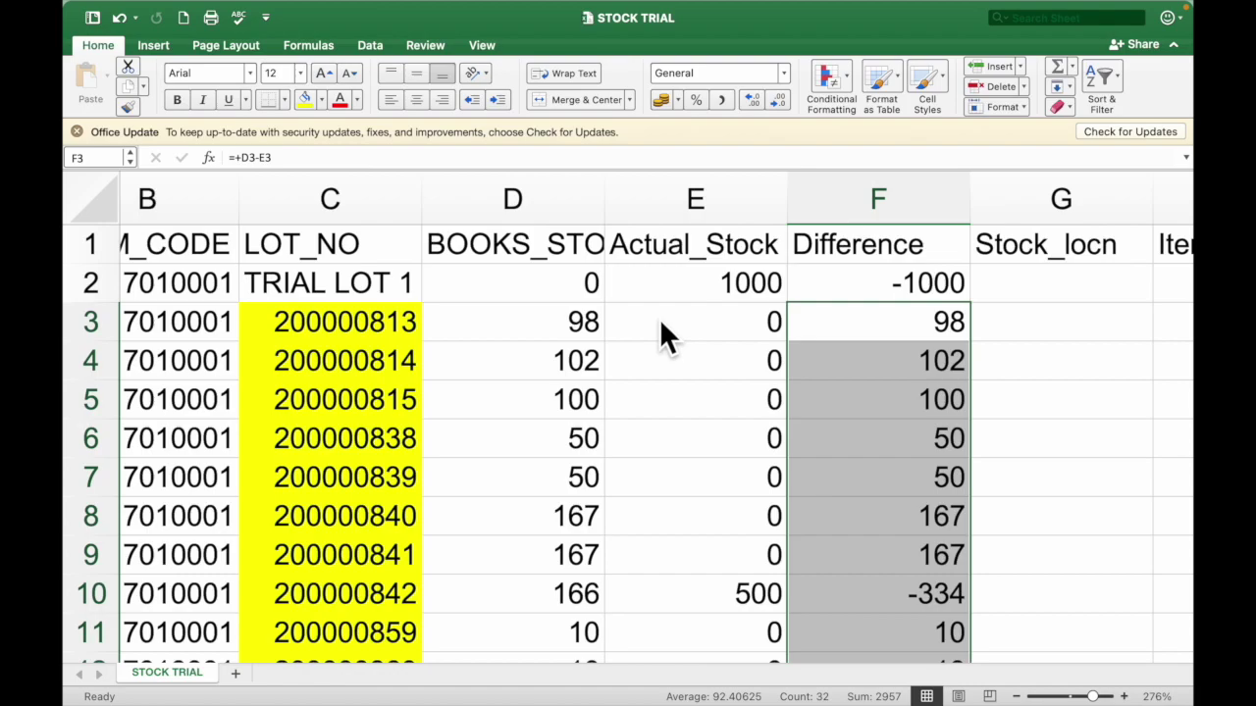
{"action": "scroll", "coordinate": [659, 318], "scroll_direction": "right", "scroll_amount": 3}
{"action": "scroll", "coordinate": [659, 318], "scroll_direction": "down", "scroll_amount": 1}
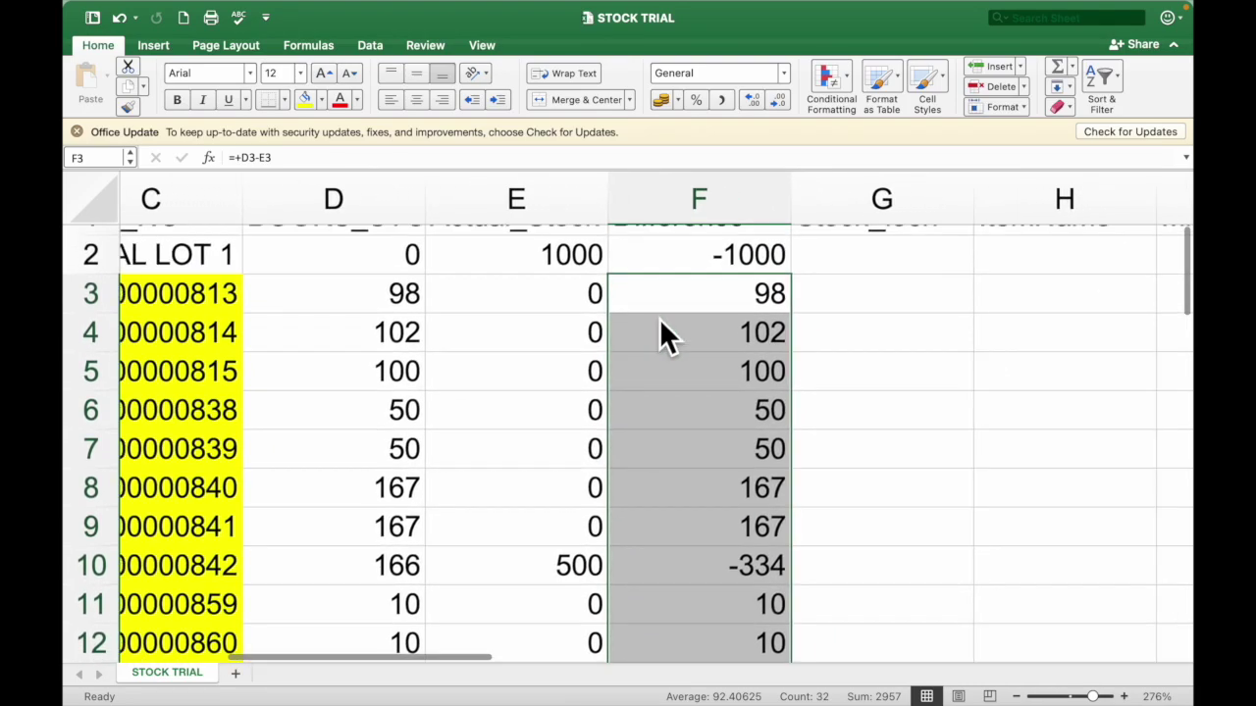
{"action": "scroll", "coordinate": [660, 318], "scroll_direction": "right", "scroll_amount": 3}
{"action": "scroll", "coordinate": [660, 324], "scroll_direction": "up", "scroll_amount": 1}
{"action": "left_click", "coordinate": [76, 132]}
{"action": "scroll", "coordinate": [281, 375], "scroll_direction": "down", "scroll_amount": 5}
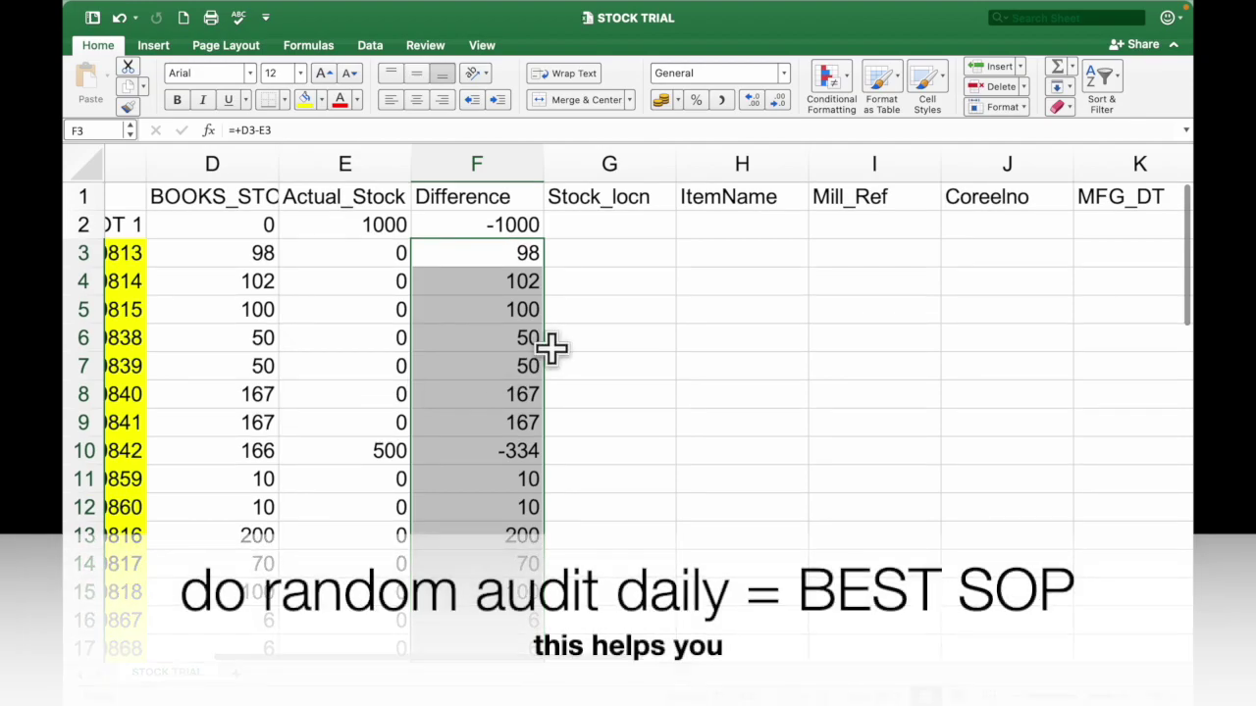
{"action": "left_click", "coordinate": [555, 343]}
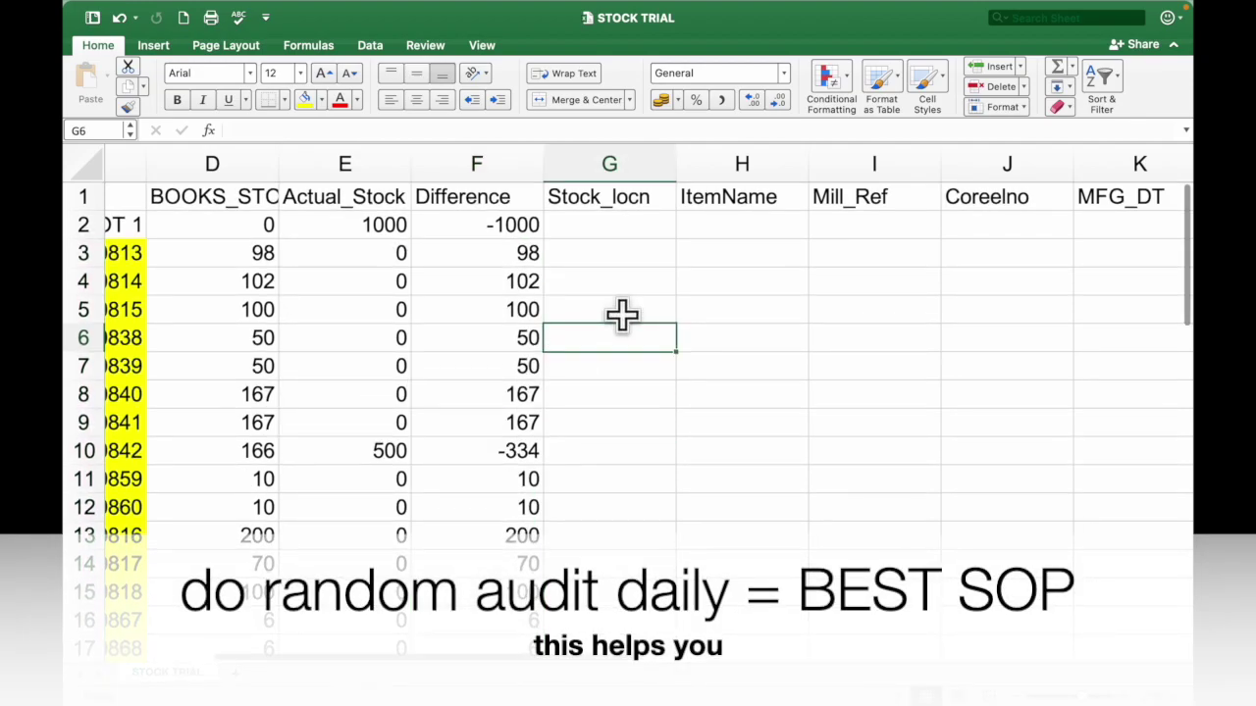
{"action": "scroll", "coordinate": [622, 314], "scroll_direction": "right", "scroll_amount": 1}
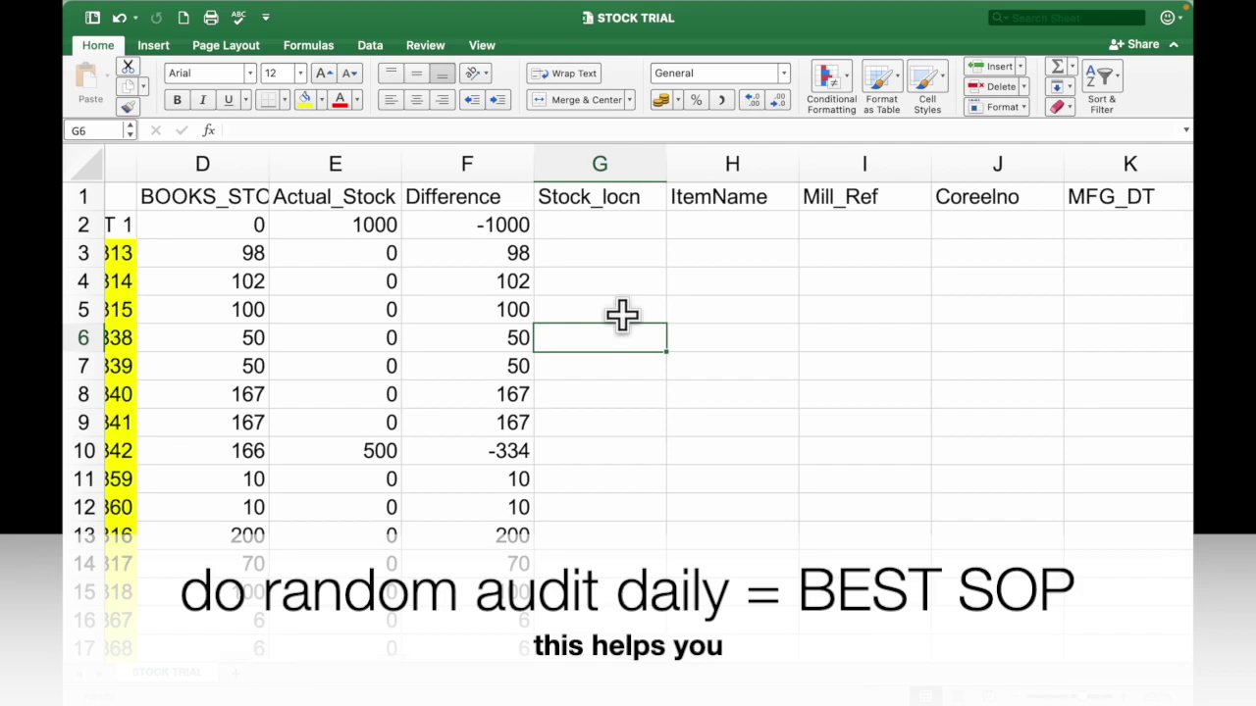
{"action": "key", "text": "Up"}
{"action": "key", "text": "Up"}
{"action": "key", "text": "Up"}
{"action": "key", "text": "Up"}
{"action": "key", "text": "Down"}
{"action": "key", "text": "Down"}
{"action": "key", "text": "Up"}
{"action": "key", "text": "Up"}
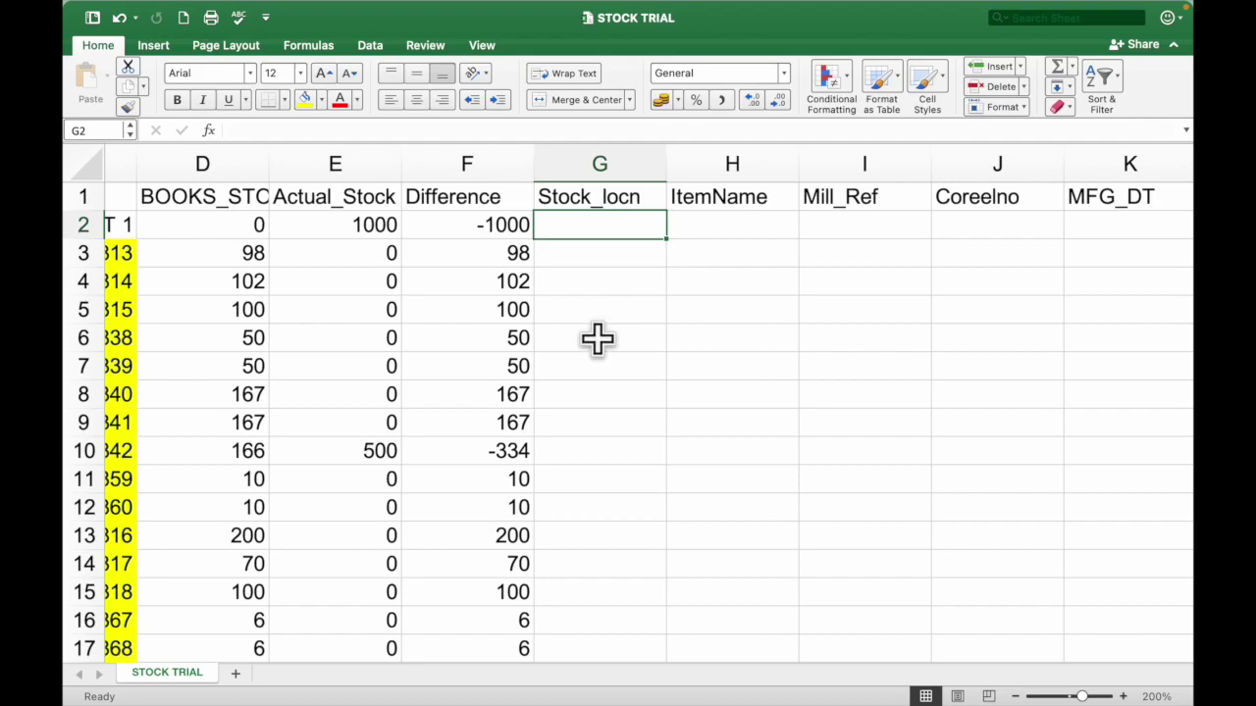
- Enter GF-008 as the Stock_locn in G10, the row with an actual stock of 500
{"action": "left_click", "coordinate": [594, 446]}
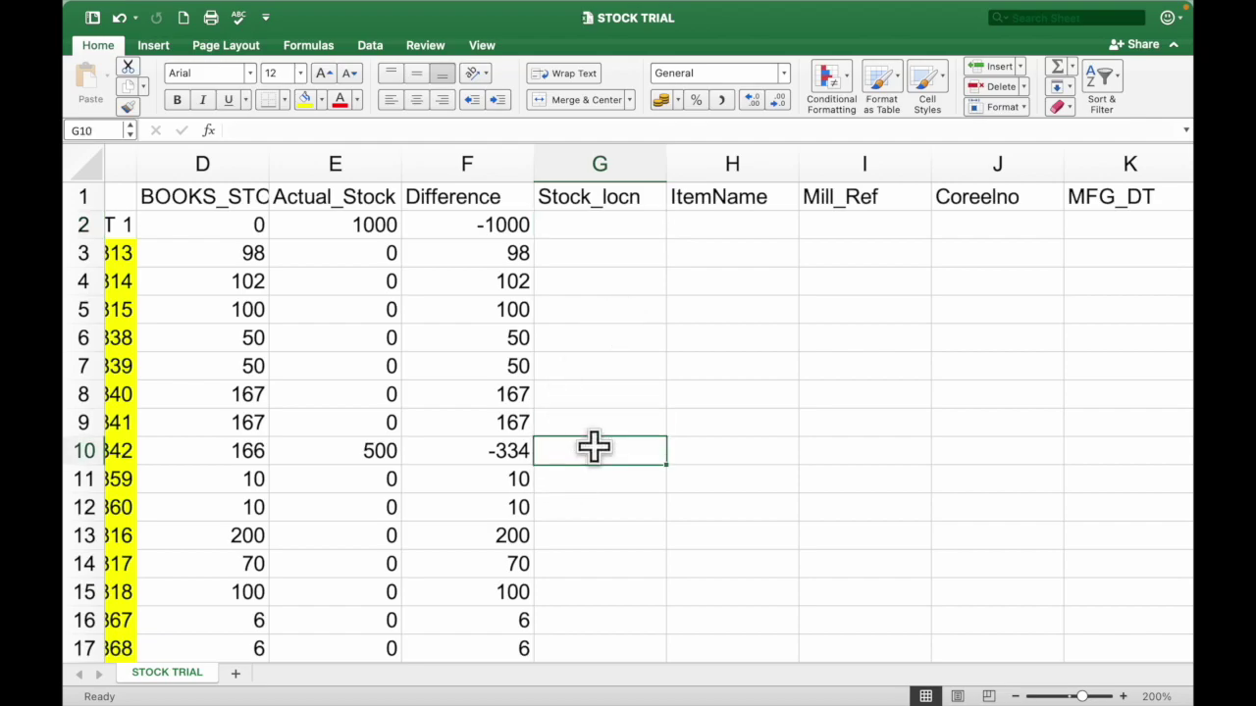
{"action": "type", "text": "GF-008"}
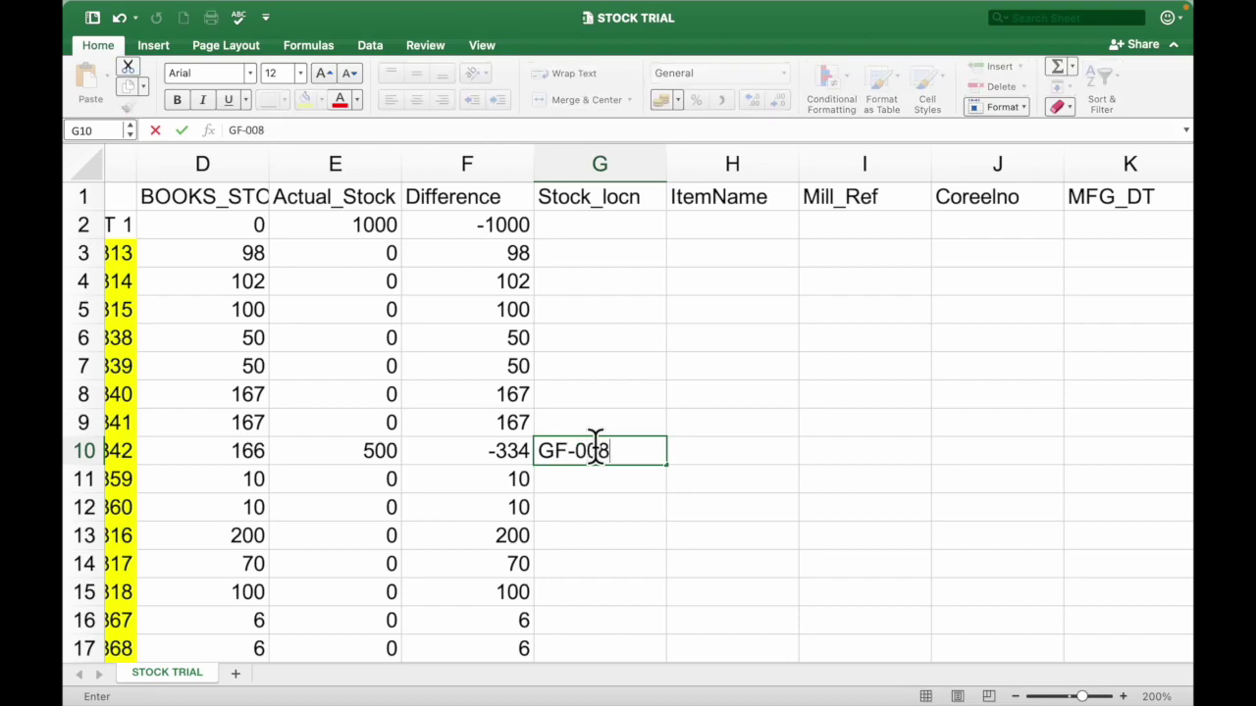
{"action": "key", "text": "Return"}
{"action": "key", "text": "Up"}
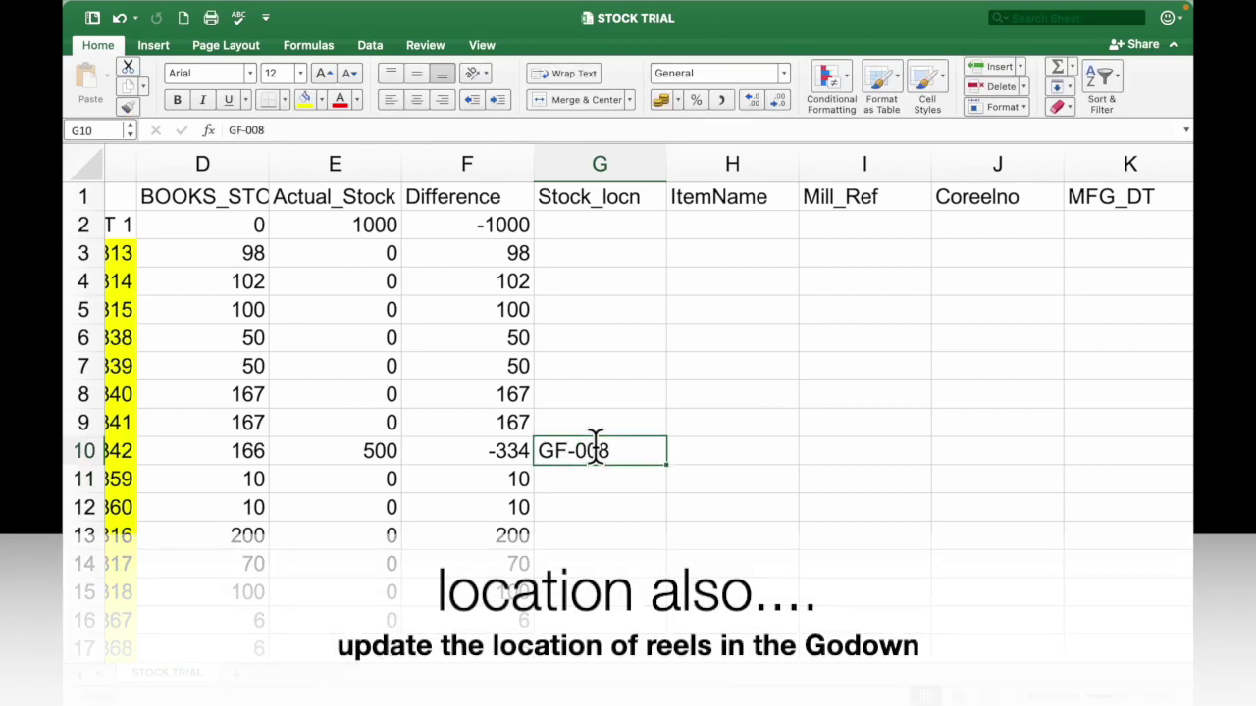
- Switch to the lot-wise stock workbook and copy the paper reel item names in B916:B945
{"action": "scroll", "coordinate": [674, 452], "scroll_direction": "right", "scroll_amount": 2}
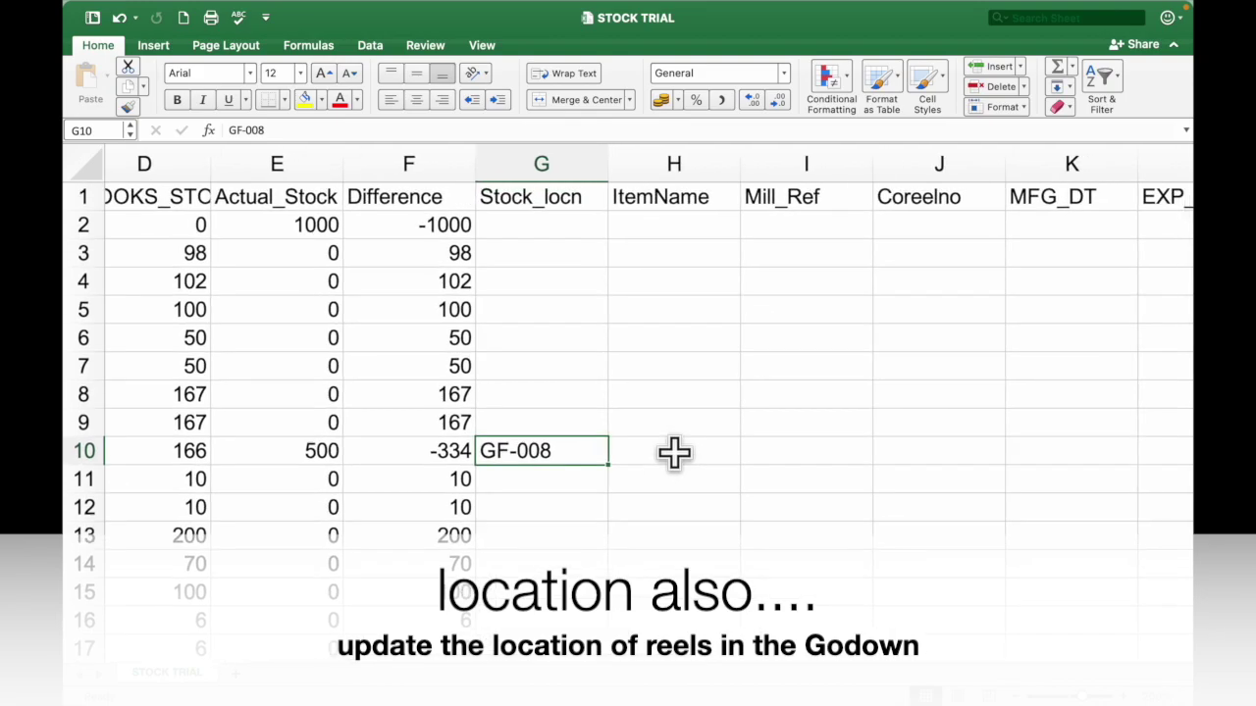
{"action": "key", "text": "super+grave"}
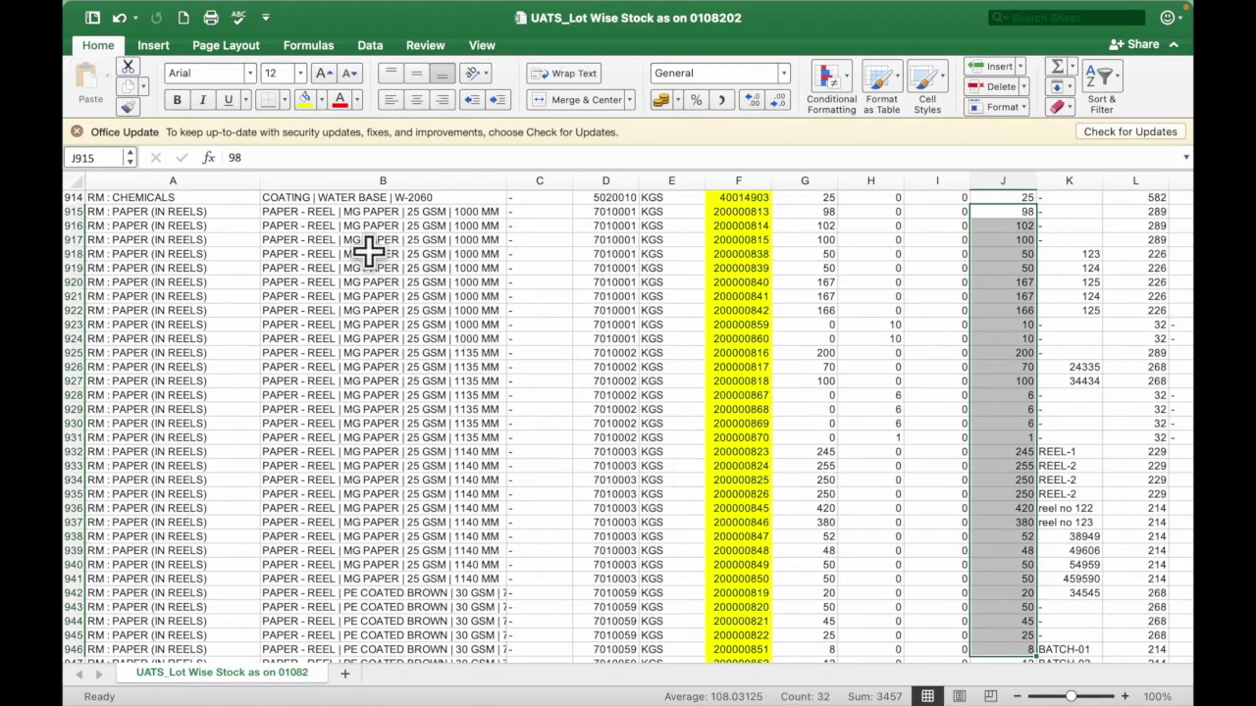
{"action": "left_click", "coordinate": [371, 220]}
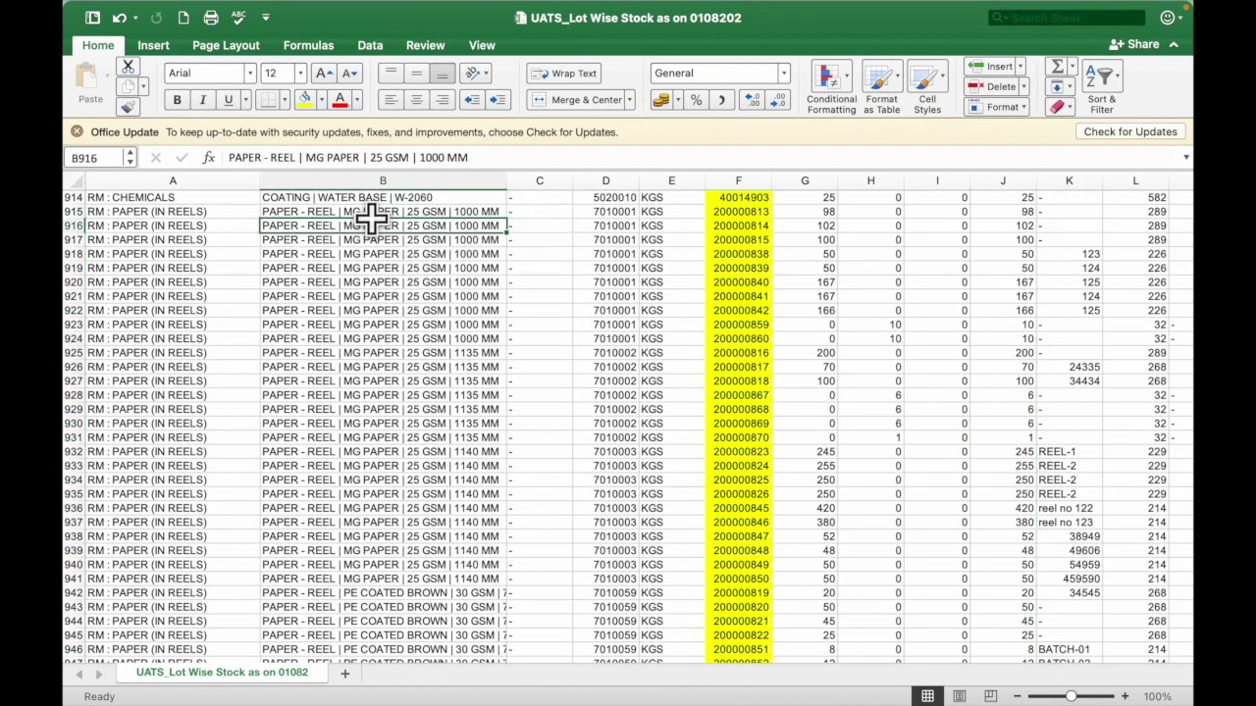
{"action": "key", "text": "shift+Down"}
{"action": "key", "text": "shift+Down"}
{"action": "key", "text": "shift+Down"}
{"action": "key", "text": "shift+Down"}
{"action": "key", "text": "shift+Down"}
{"action": "key", "text": "shift+Down"}
{"action": "key", "text": "shift+Down"}
{"action": "key", "text": "shift+Down"}
{"action": "key", "text": "shift+Down"}
{"action": "key", "text": "shift+Down"}
{"action": "key", "text": "shift+Down"}
{"action": "key", "text": "shift+Down"}
{"action": "key", "text": "shift+Down"}
{"action": "key", "text": "shift+Down"}
{"action": "key", "text": "shift+Down"}
{"action": "key", "text": "shift+Down"}
{"action": "key", "text": "shift+Down"}
{"action": "key", "text": "shift+Down"}
{"action": "key", "text": "shift+Down"}
{"action": "key", "text": "shift+Down"}
{"action": "key", "text": "shift+Down"}
{"action": "key", "text": "shift+Down"}
{"action": "key", "text": "shift+Down"}
{"action": "key", "text": "shift+Down"}
{"action": "key", "text": "shift+Down"}
{"action": "key", "text": "shift+Down"}
{"action": "key", "text": "shift+Down"}
{"action": "key", "text": "shift+Down"}
{"action": "key", "text": "shift+Down"}
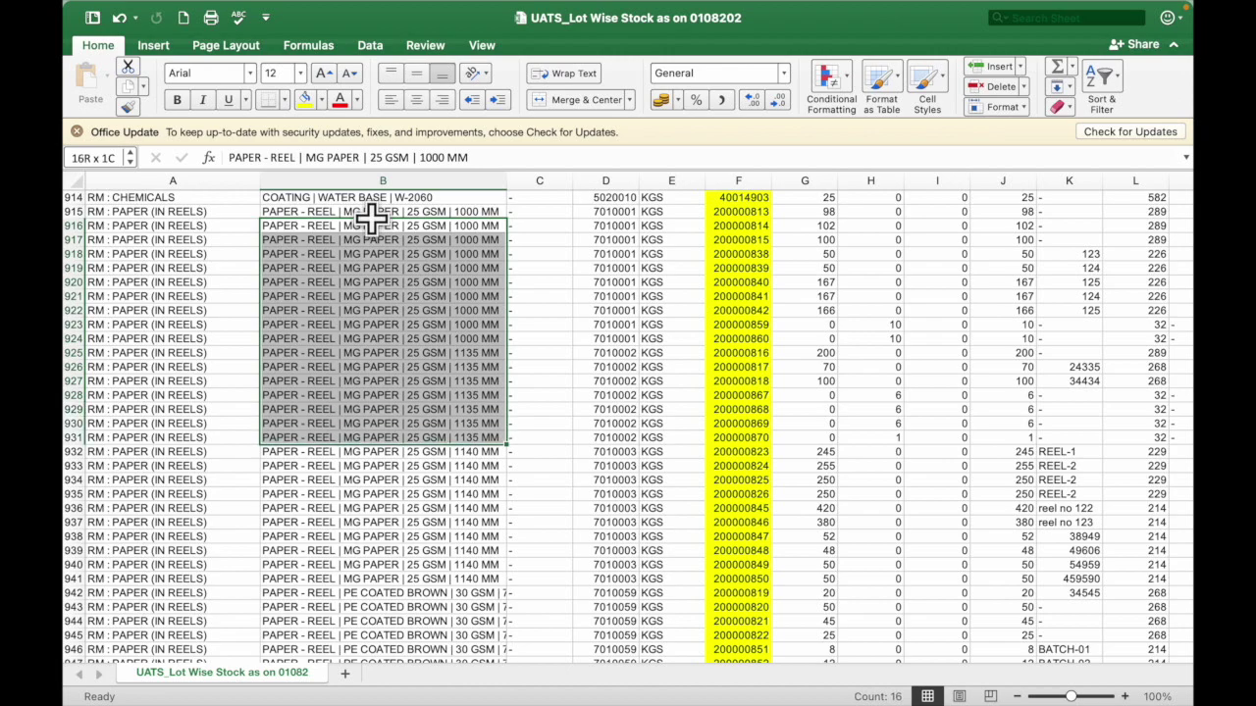
{"action": "key", "text": "super+c"}
- Paste the item names into STOCK TRIAL's ItemName column starting at H2, and widen column H to fit the full names
{"action": "key", "text": "super+Tab"}
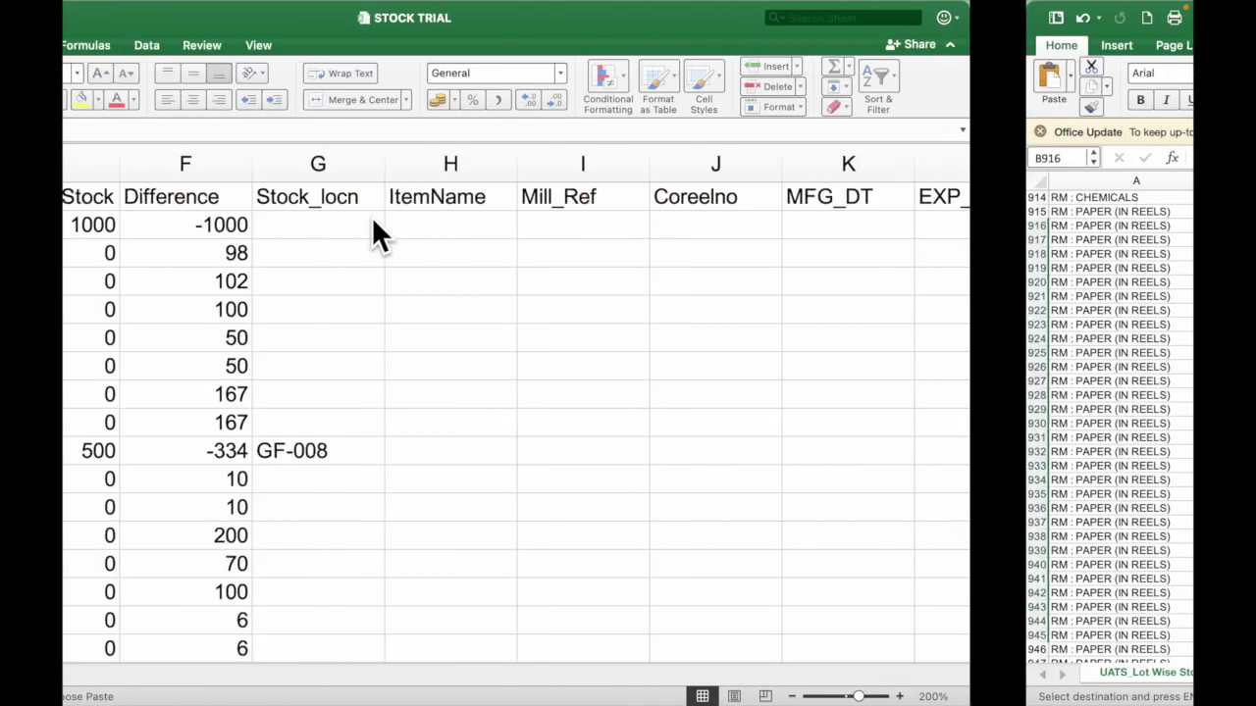
{"action": "left_click", "coordinate": [656, 216]}
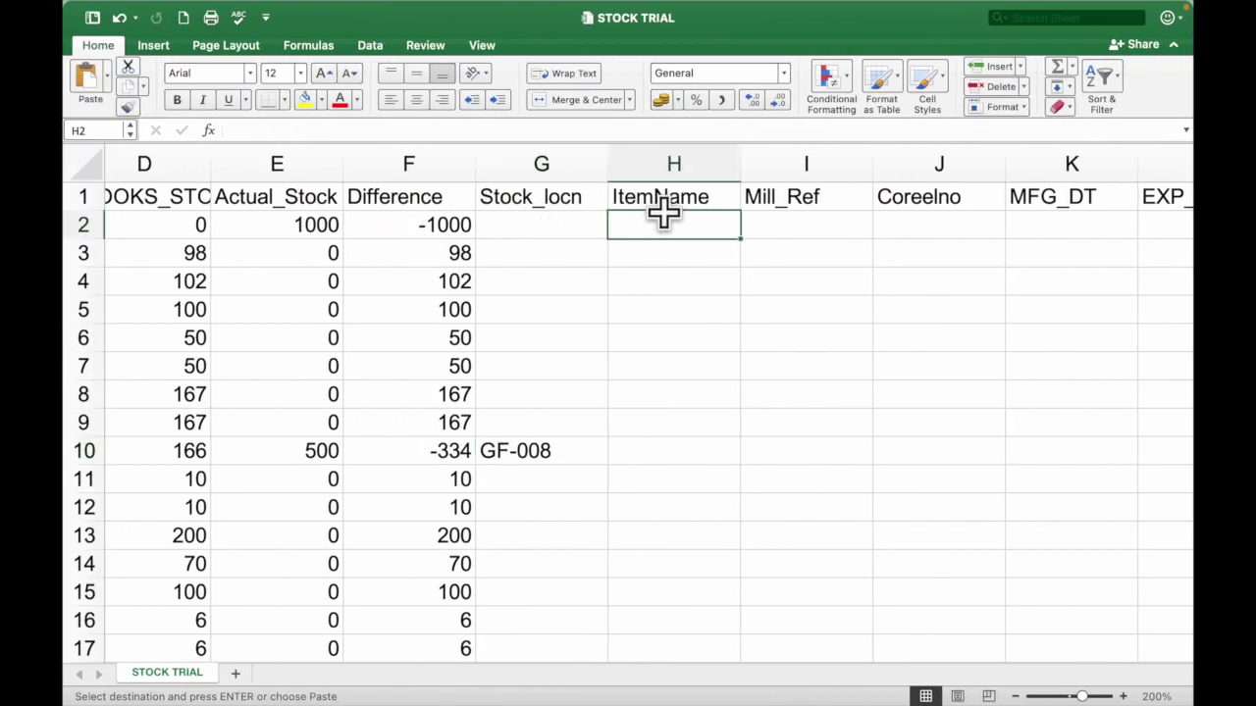
{"action": "key", "text": "super+v"}
{"action": "scroll", "coordinate": [714, 260], "scroll_direction": "right", "scroll_amount": 5}
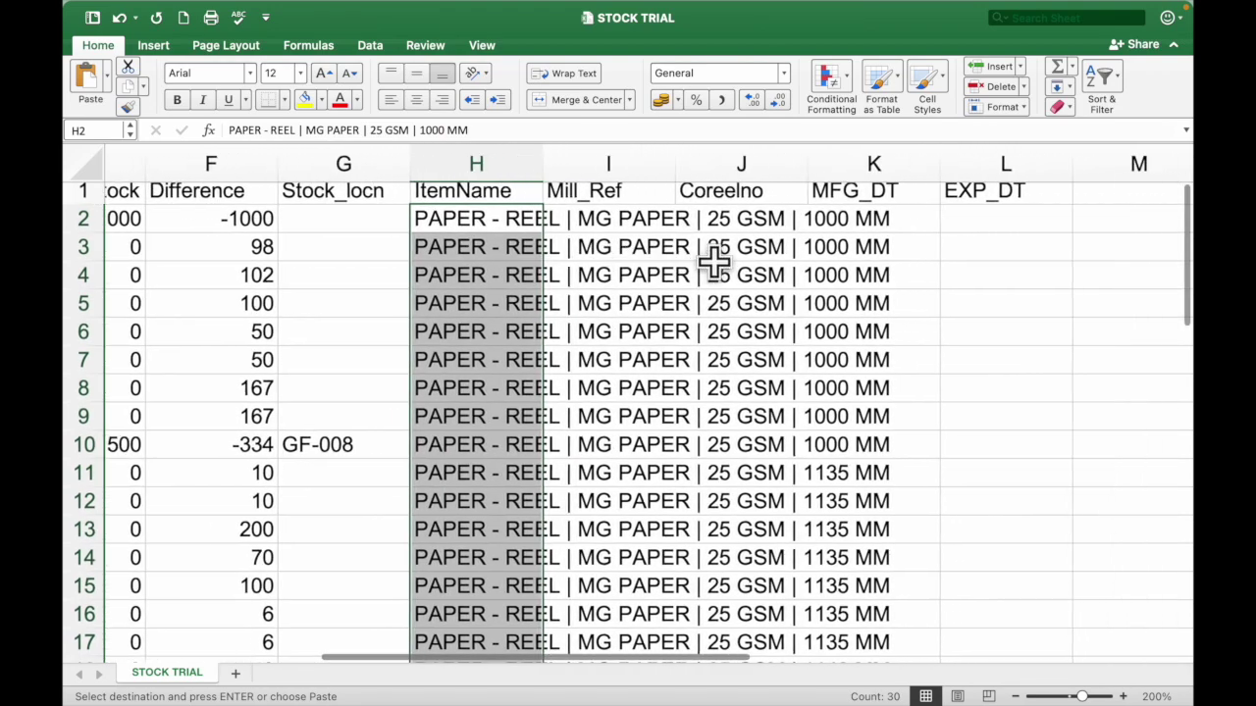
{"action": "left_click_drag", "start_coordinate": [457, 166], "coordinate": [787, 255]}
- Enter MWV090909 as the vendor reel number in the Coreelno column at J2
{"action": "scroll", "coordinate": [749, 339], "scroll_direction": "right", "scroll_amount": 3}
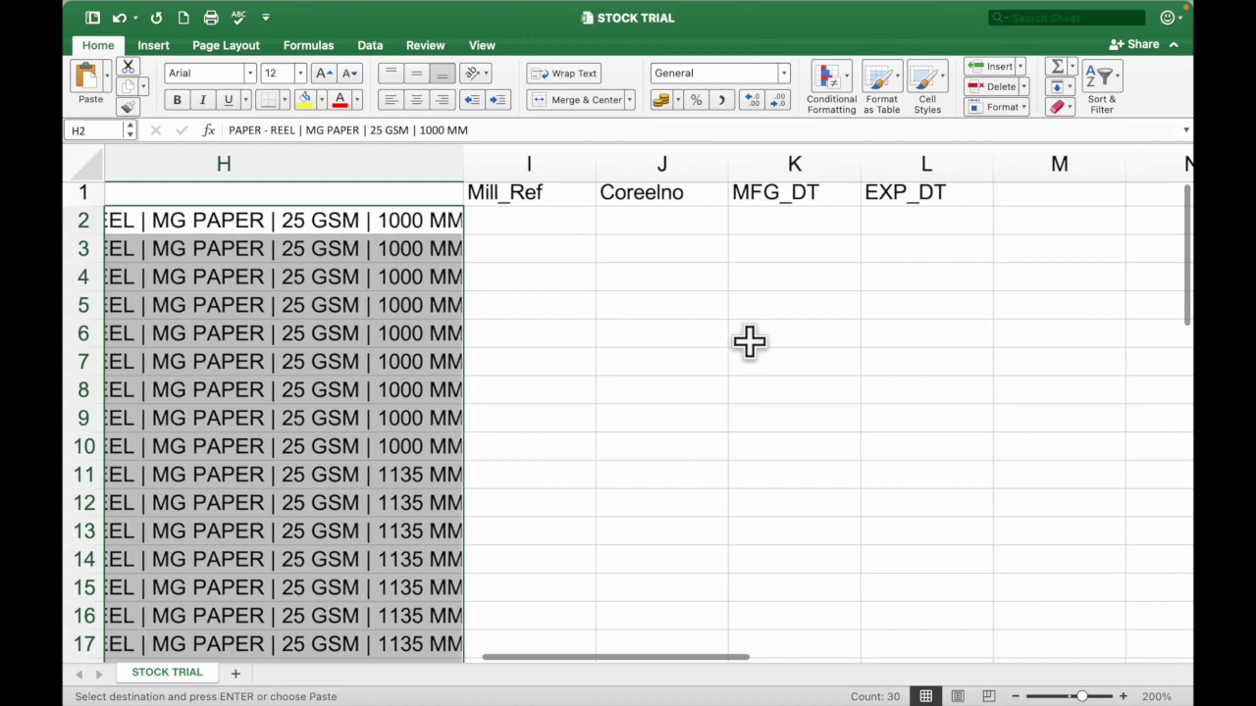
{"action": "left_click", "coordinate": [665, 225]}
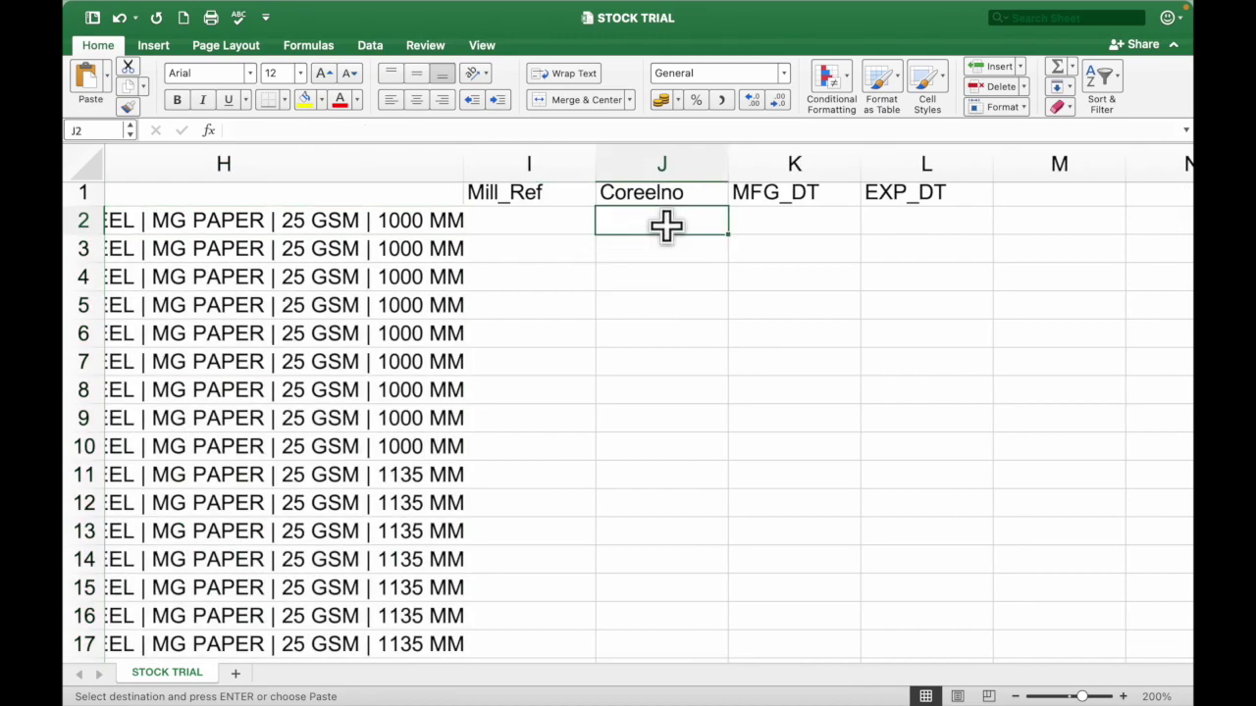
{"action": "type", "text": "9"}
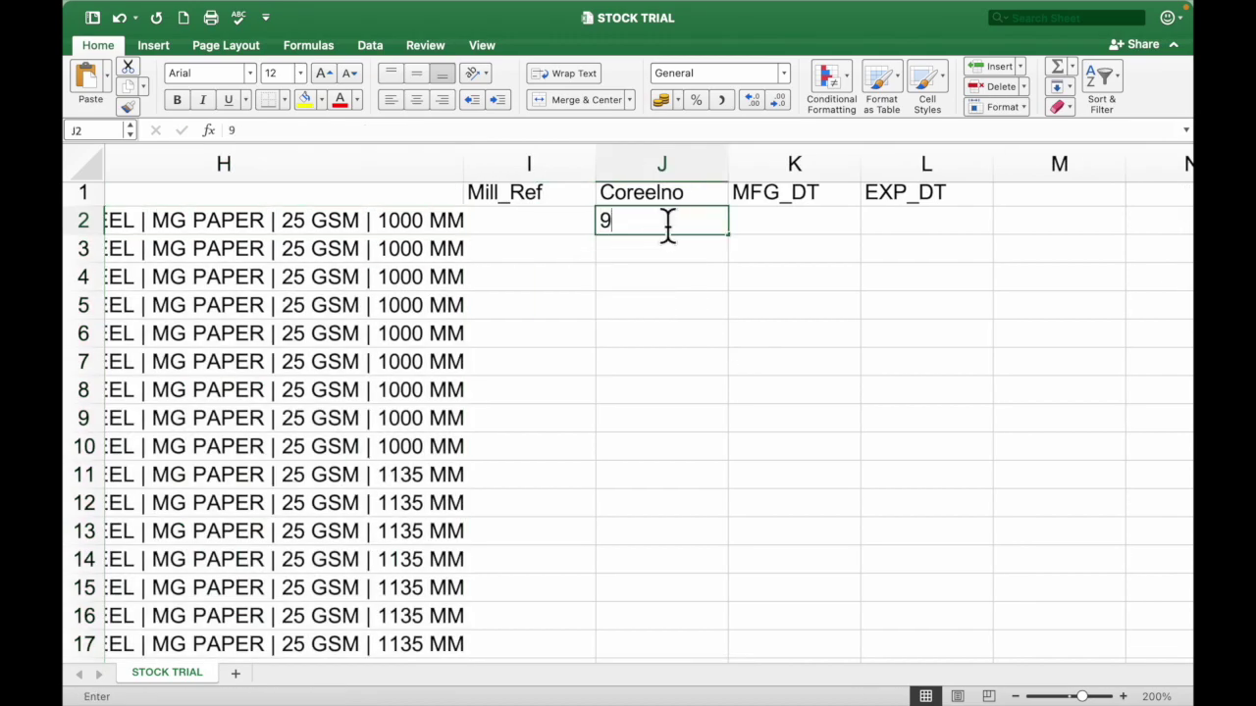
{"action": "type", "text": "W"}
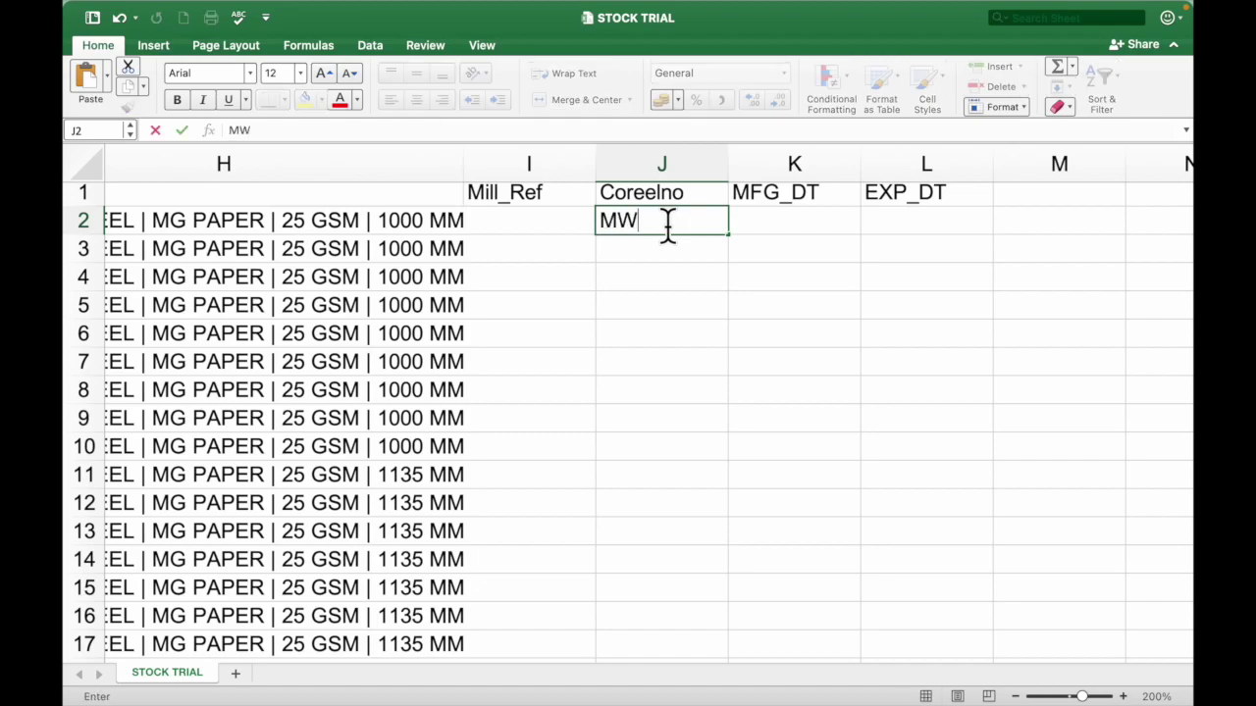
{"action": "type", "text": "V090909"}
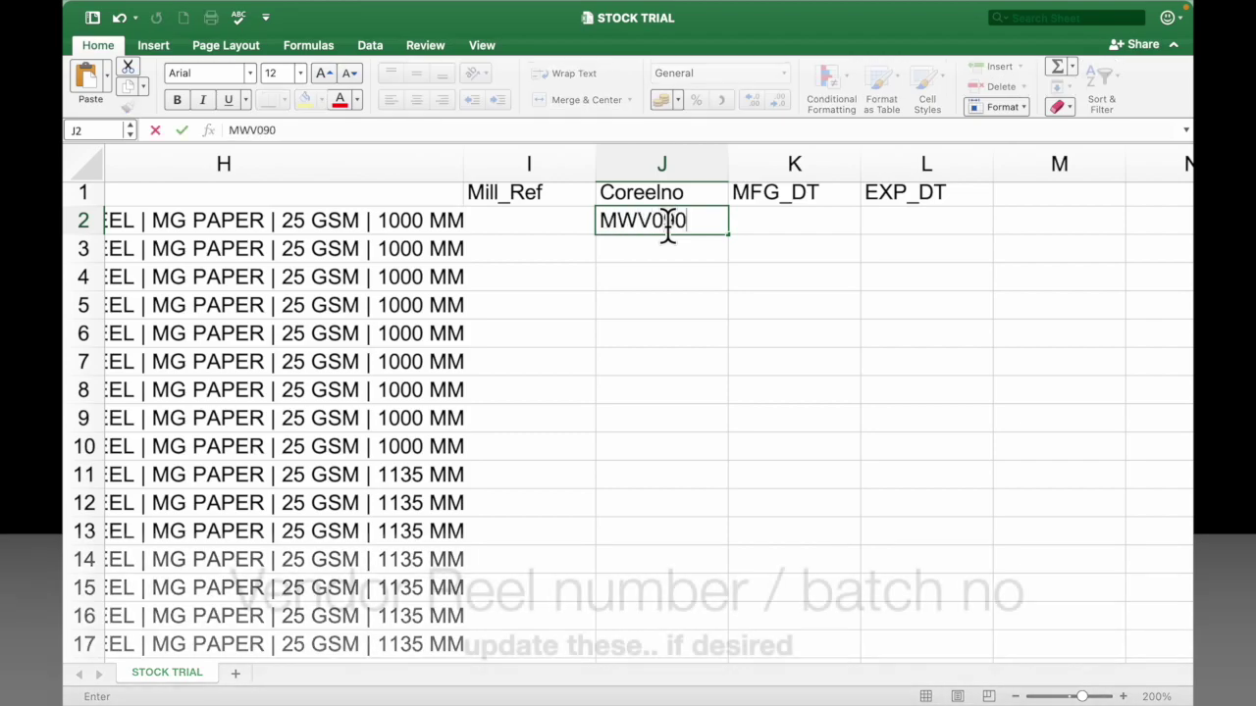
- Move the Coreelno value MWV090909 from J2 to J10, in the same row as location GF-008
{"action": "key", "text": "shift+Down"}
{"action": "key", "text": "shift+Down"}
{"action": "key", "text": "shift+Down"}
{"action": "key", "text": "shift+Down"}
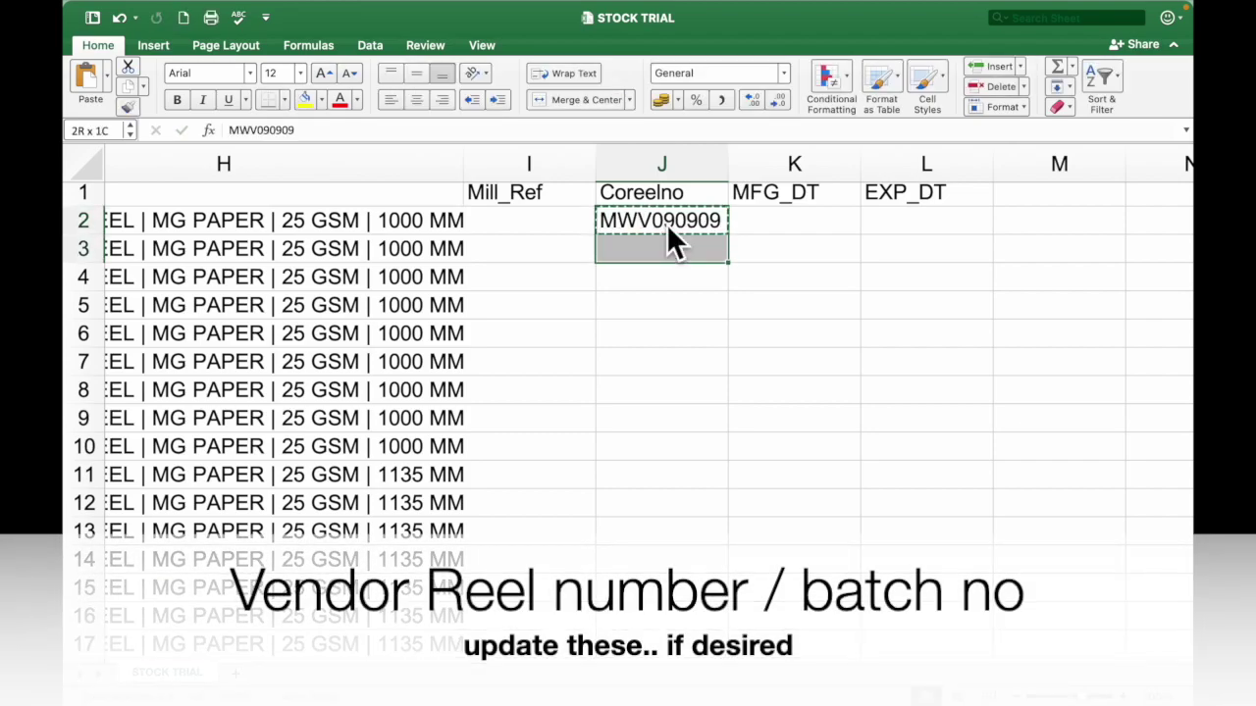
{"action": "key", "text": "super+c"}
{"action": "key", "text": "Down"}
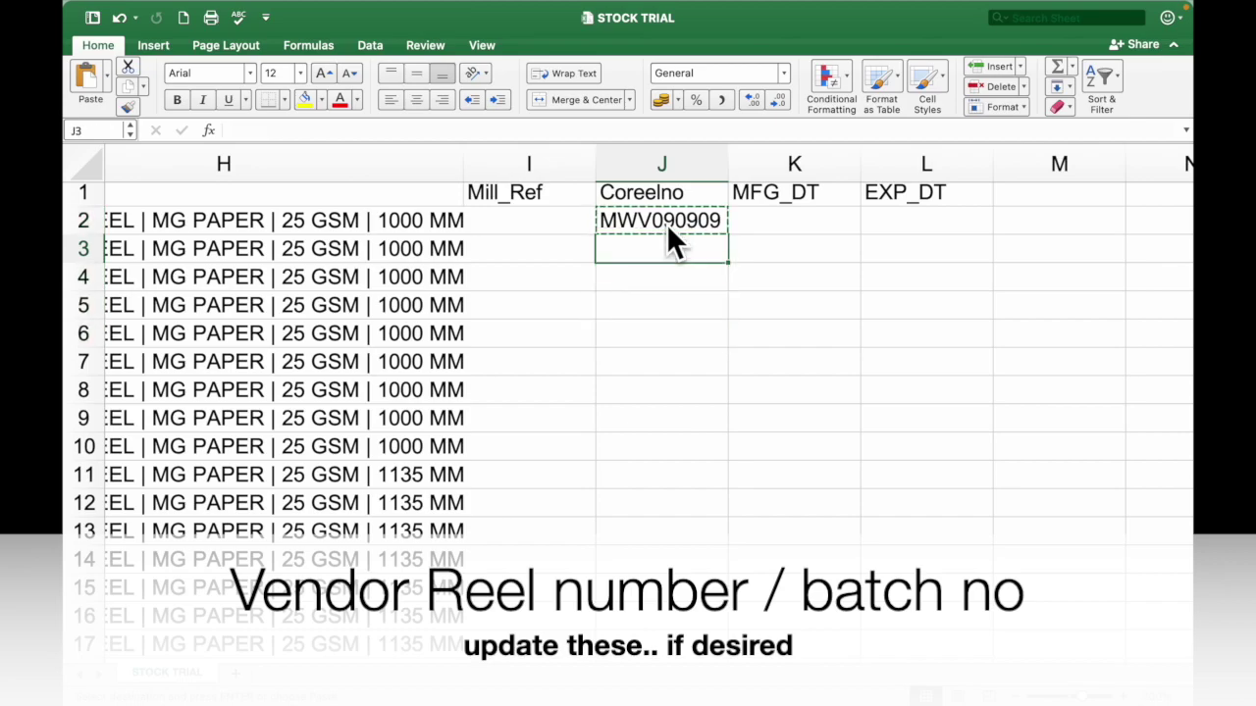
{"action": "key", "text": "Escape"}
{"action": "scroll", "coordinate": [668, 228], "scroll_direction": "left", "scroll_amount": 5}
{"action": "scroll", "coordinate": [669, 228], "scroll_direction": "right", "scroll_amount": 3}
{"action": "left_click", "coordinate": [908, 438]}
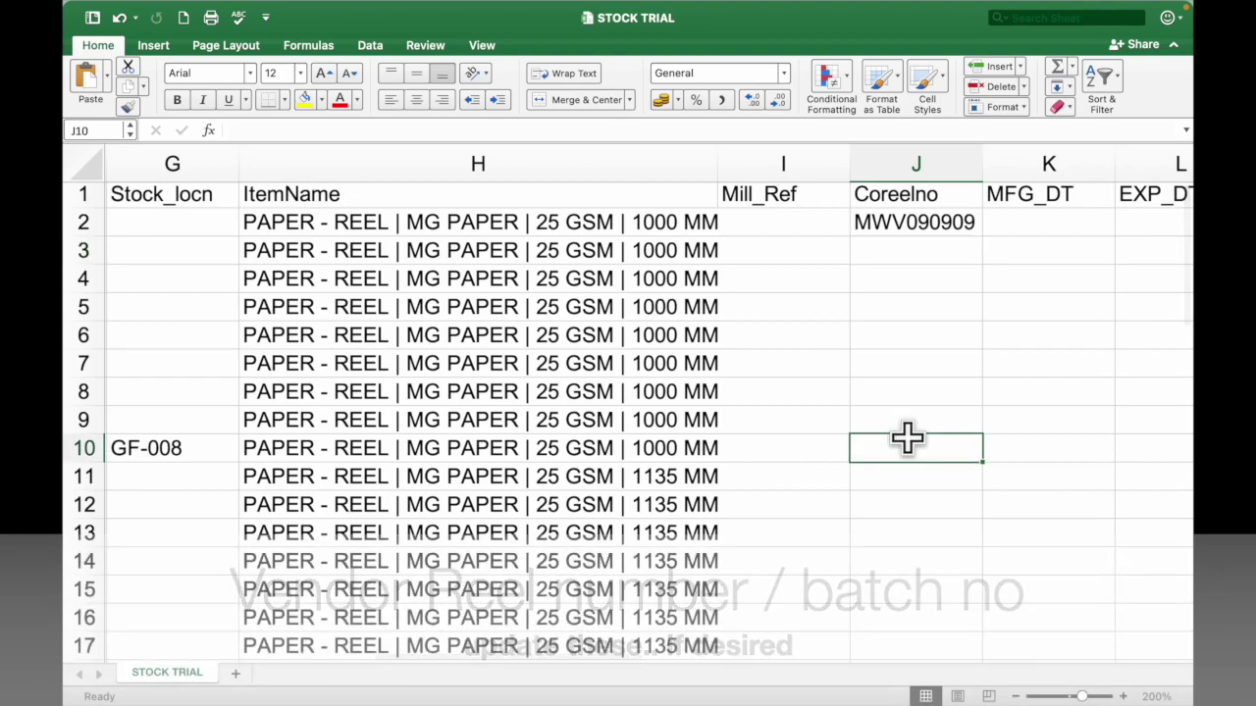
{"action": "key", "text": "super+v"}
{"action": "left_click", "coordinate": [950, 225]}
{"action": "key", "text": "Delete"}
{"action": "scroll", "coordinate": [706, 417], "scroll_direction": "right", "scroll_amount": 6}
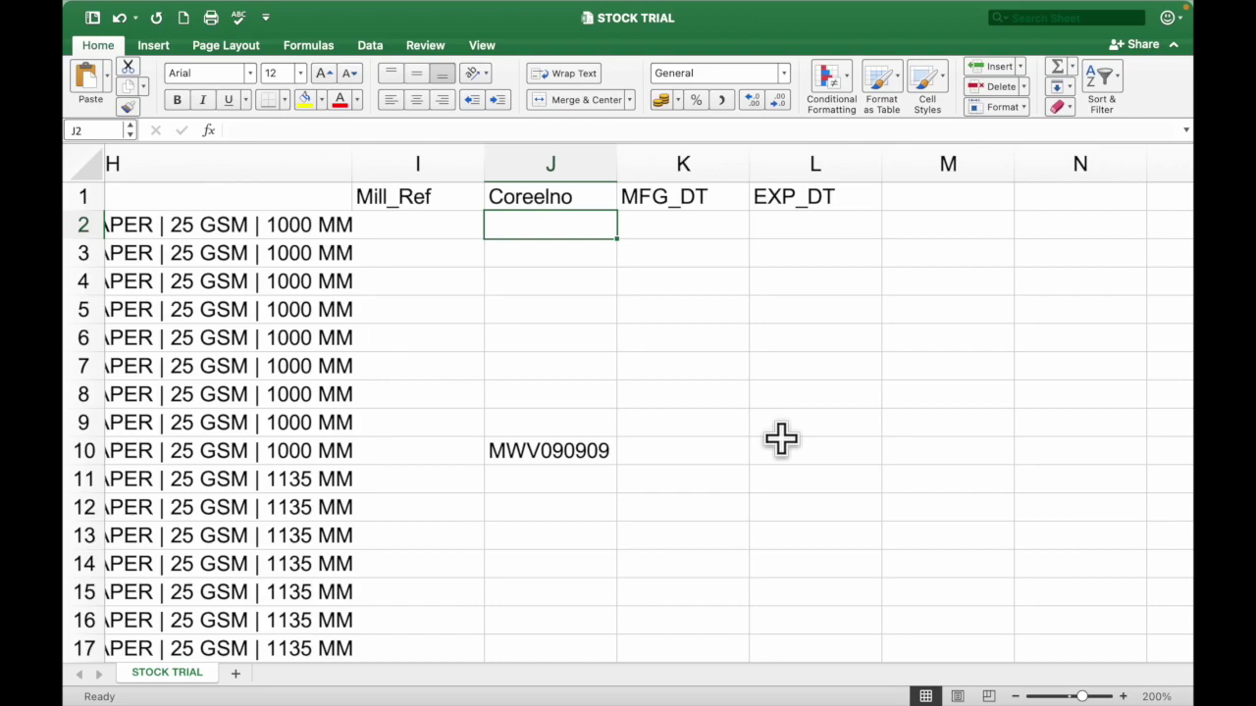
{"action": "scroll", "coordinate": [781, 438], "scroll_direction": "down", "scroll_amount": 10}
{"action": "scroll", "coordinate": [781, 439], "scroll_direction": "left", "scroll_amount": 5}
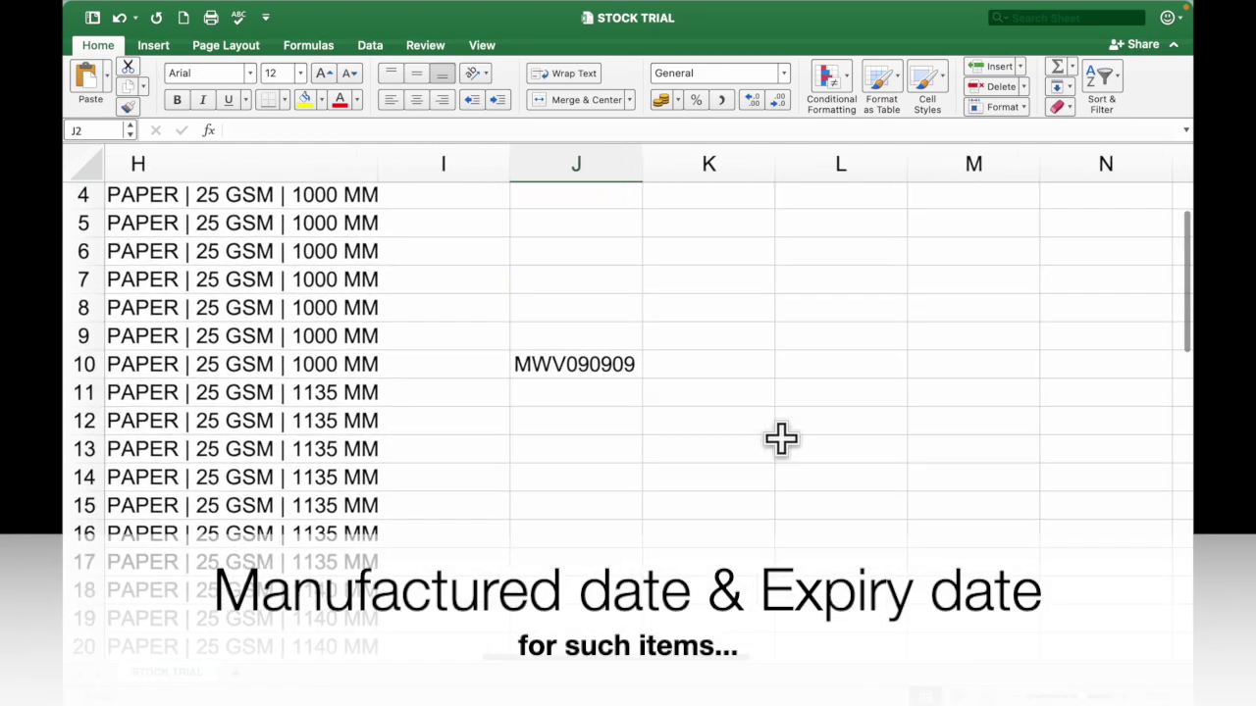
- Delete rows 32 to 34 of STOCK TRIAL, which lie beyond the last row with an item name
{"action": "scroll", "coordinate": [781, 439], "scroll_direction": "left", "scroll_amount": 5}
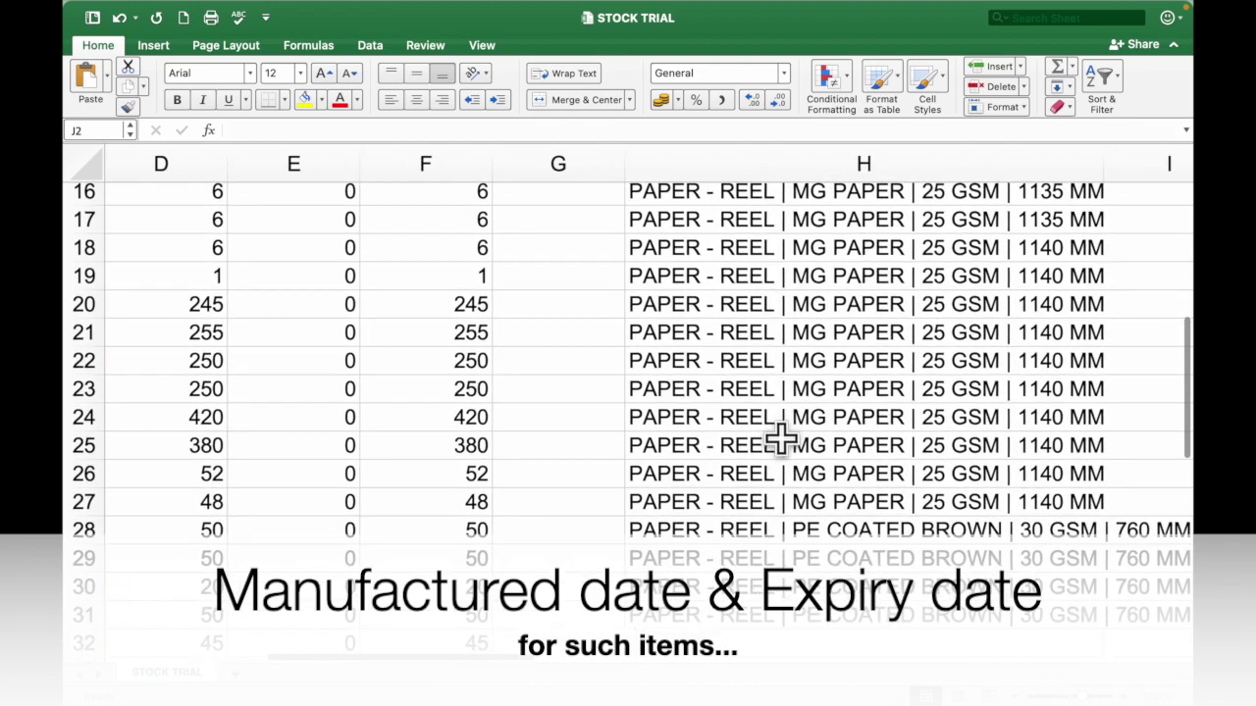
{"action": "scroll", "coordinate": [781, 438], "scroll_direction": "down", "scroll_amount": 4}
{"action": "scroll", "coordinate": [781, 439], "scroll_direction": "left", "scroll_amount": 2}
{"action": "scroll", "coordinate": [781, 439], "scroll_direction": "right", "scroll_amount": 5}
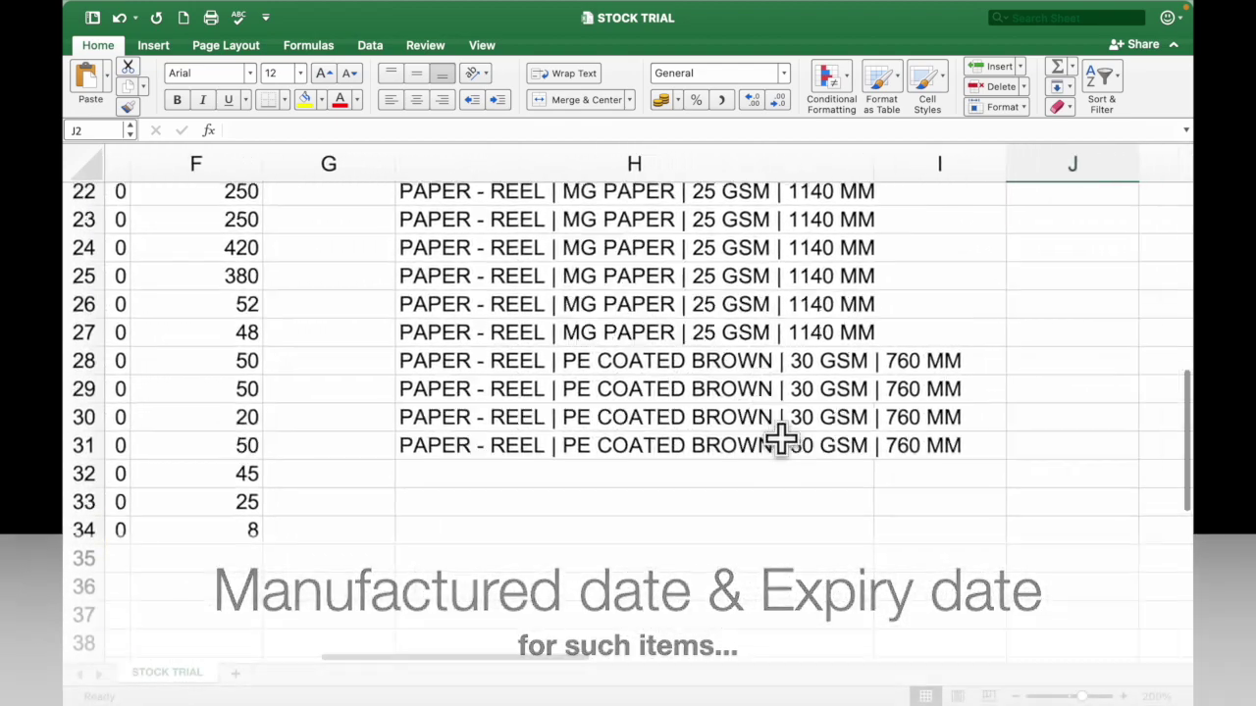
{"action": "scroll", "coordinate": [781, 439], "scroll_direction": "left", "scroll_amount": 3}
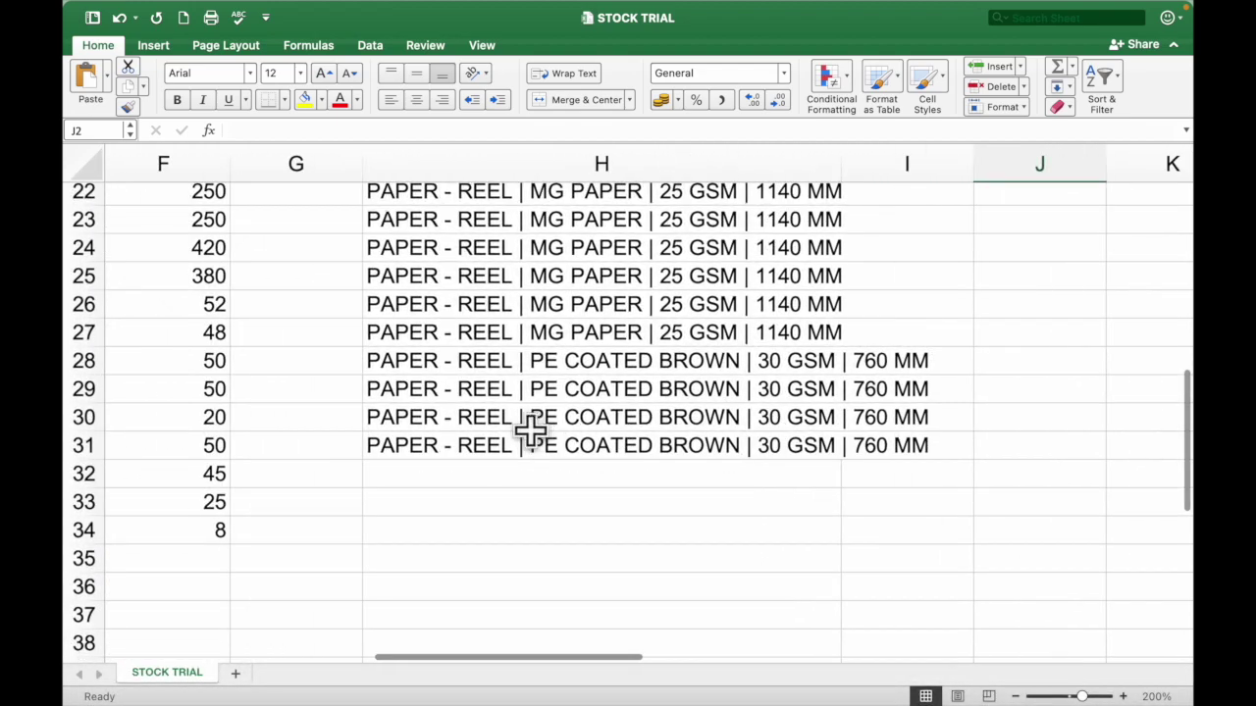
{"action": "left_click", "coordinate": [465, 435]}
{"action": "scroll", "coordinate": [465, 437], "scroll_direction": "left", "scroll_amount": 6}
{"action": "scroll", "coordinate": [465, 438], "scroll_direction": "left", "scroll_amount": 2}
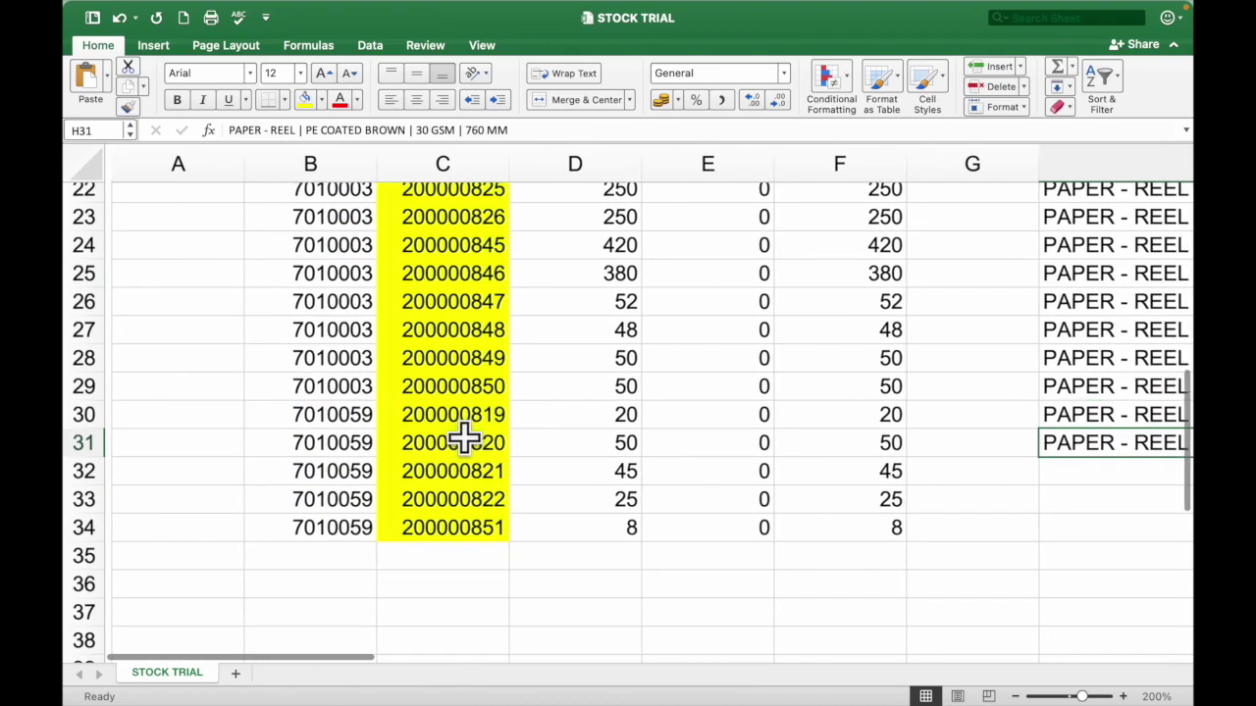
{"action": "left_click", "coordinate": [83, 469]}
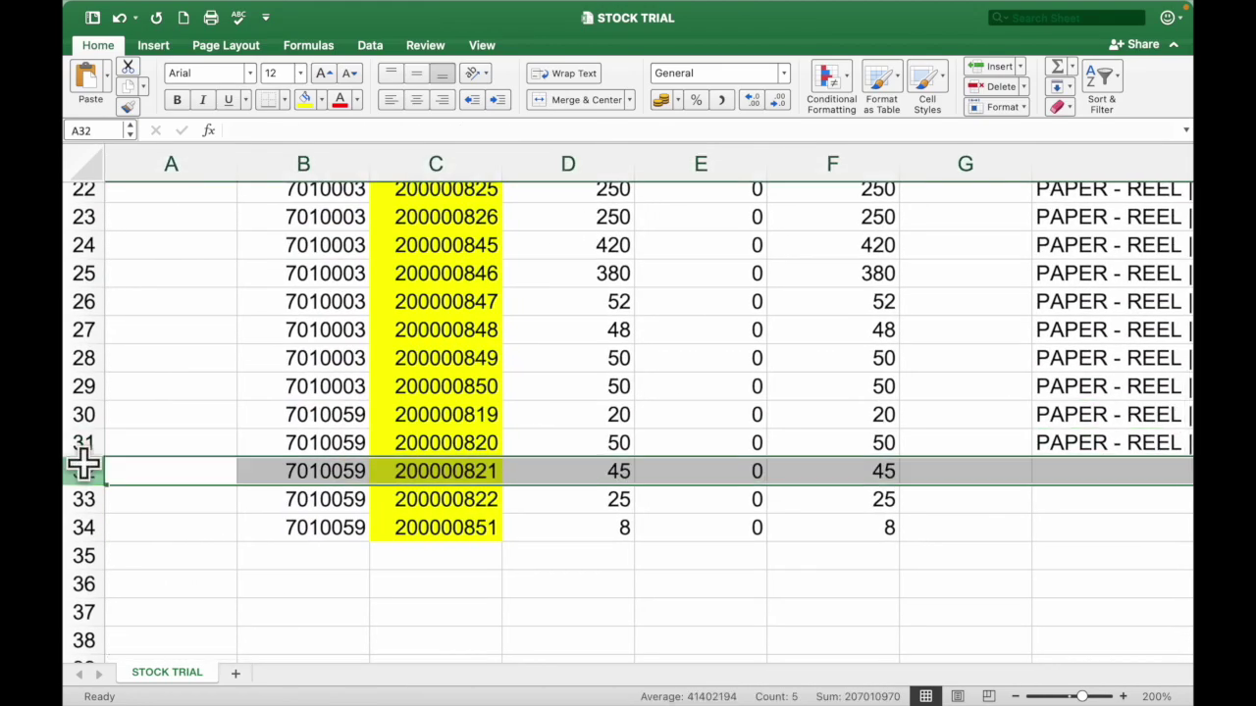
{"action": "key", "text": "super+minus"}
{"action": "key", "text": "super+minus"}
{"action": "key", "text": "super+minus"}
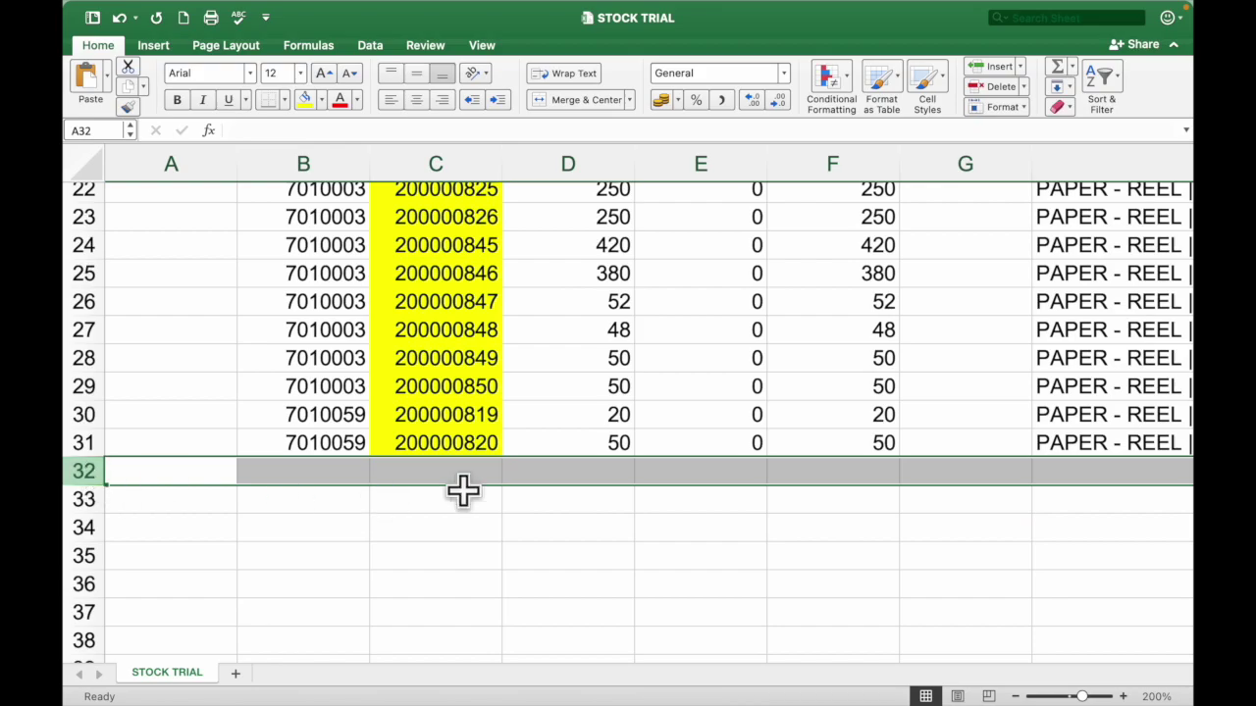
- Review the filled columns and save STOCK TRIAL, keeping the CSV format
{"action": "scroll", "coordinate": [462, 491], "scroll_direction": "up", "scroll_amount": 3}
{"action": "scroll", "coordinate": [462, 490], "scroll_direction": "up", "scroll_amount": 6}
{"action": "scroll", "coordinate": [462, 491], "scroll_direction": "right", "scroll_amount": 5}
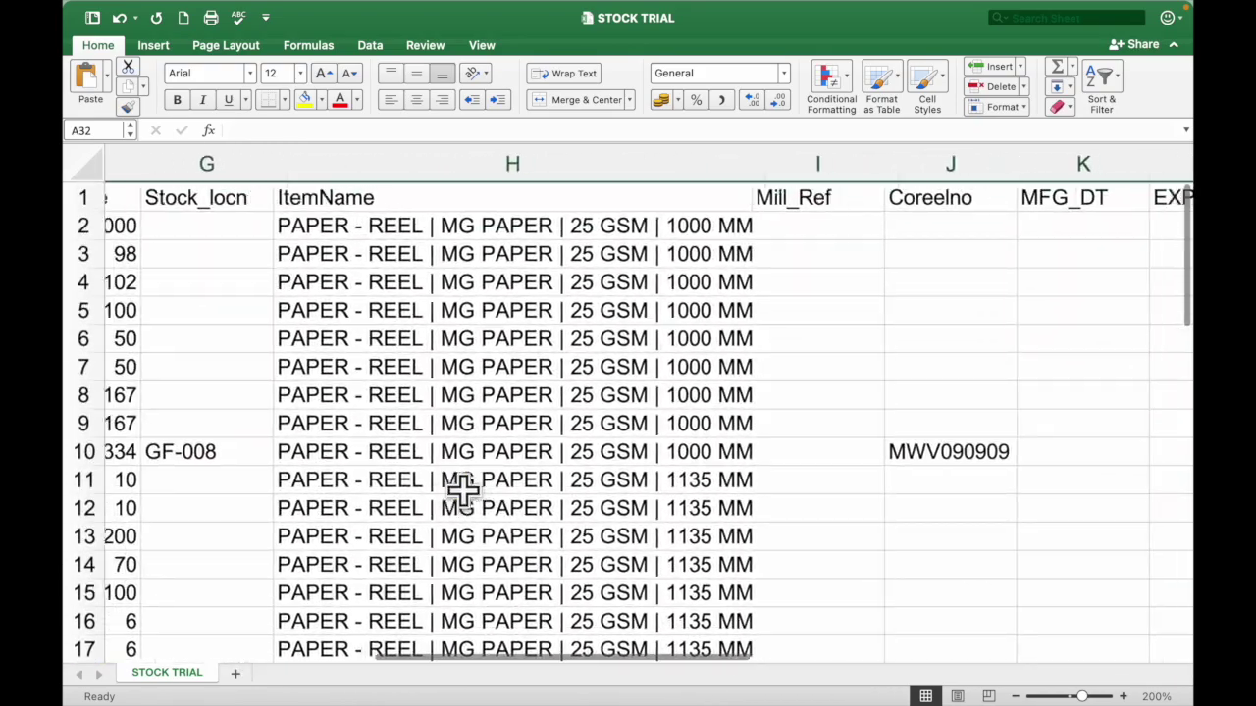
{"action": "scroll", "coordinate": [462, 491], "scroll_direction": "left", "scroll_amount": 5}
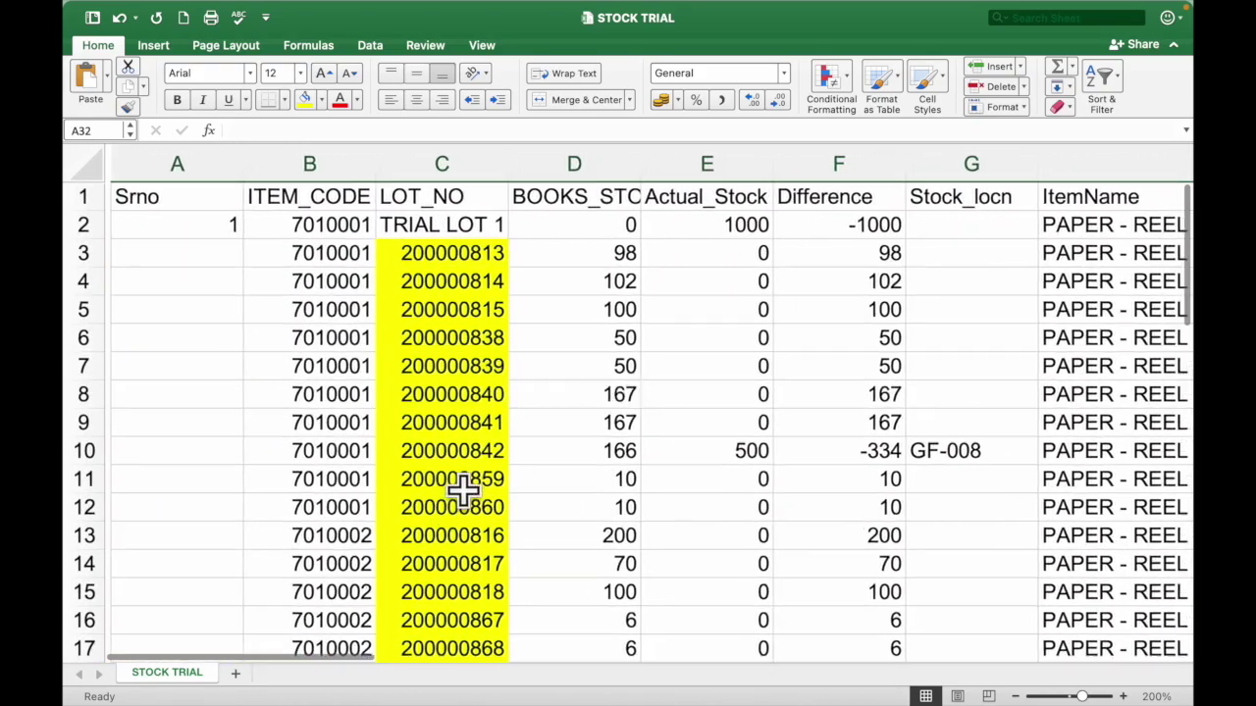
{"action": "key", "text": "super+s"}
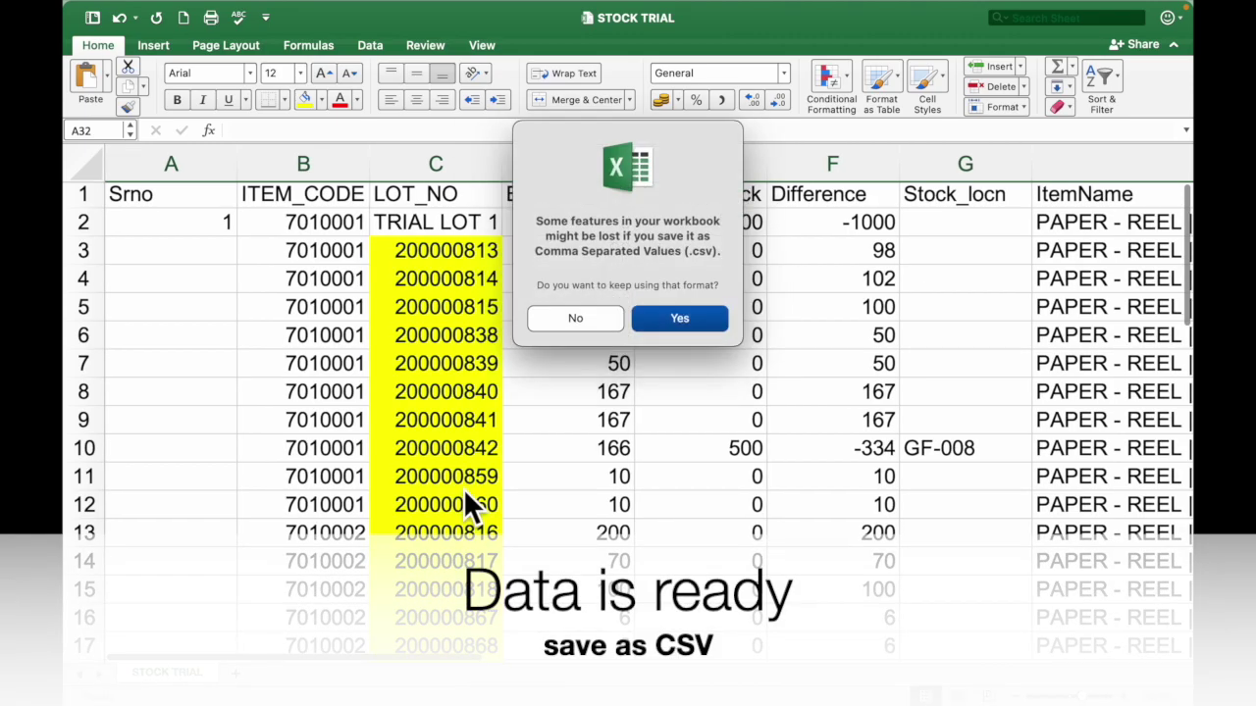
{"action": "key", "text": "Return"}
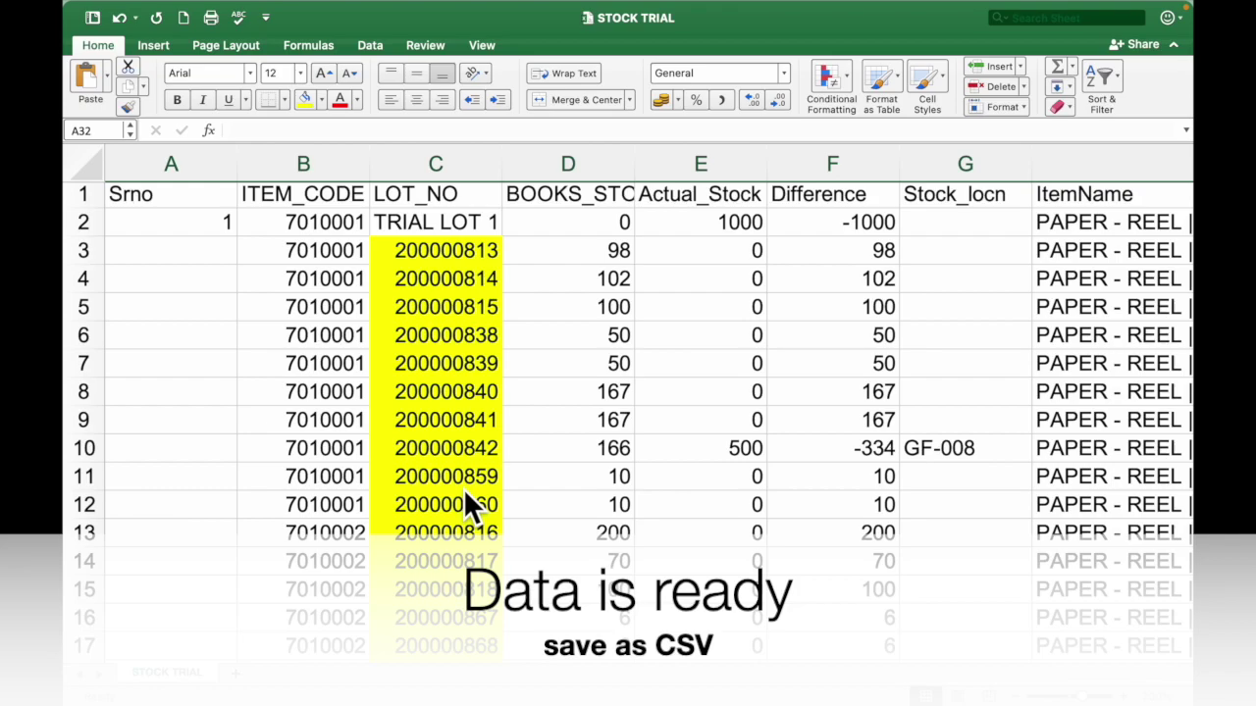
- Save a CSV copy named STOCK TRIAL v2 and quit Excel, saving the changes to the lot-wise stock workbook
{"action": "key", "text": "super+shift+s"}
{"action": "key", "text": "Right"}
{"action": "type", "text": "v2"}
{"action": "key", "text": "Return"}
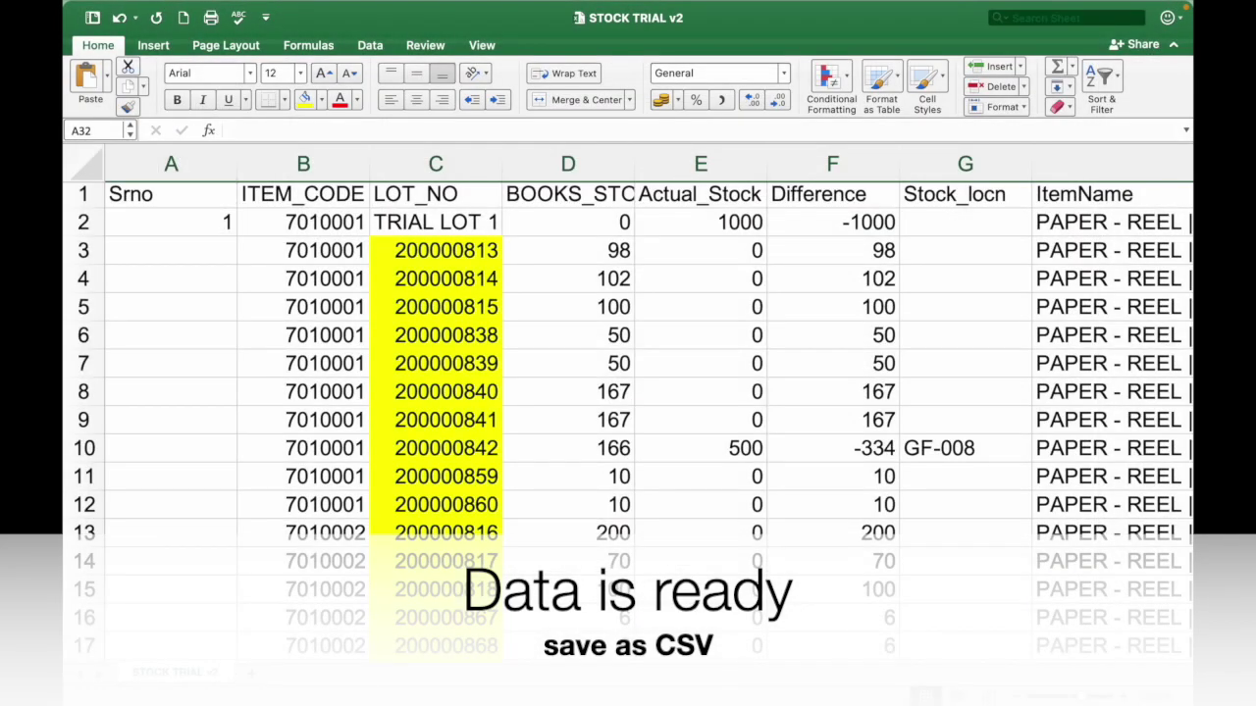
{"action": "key", "text": "Return"}
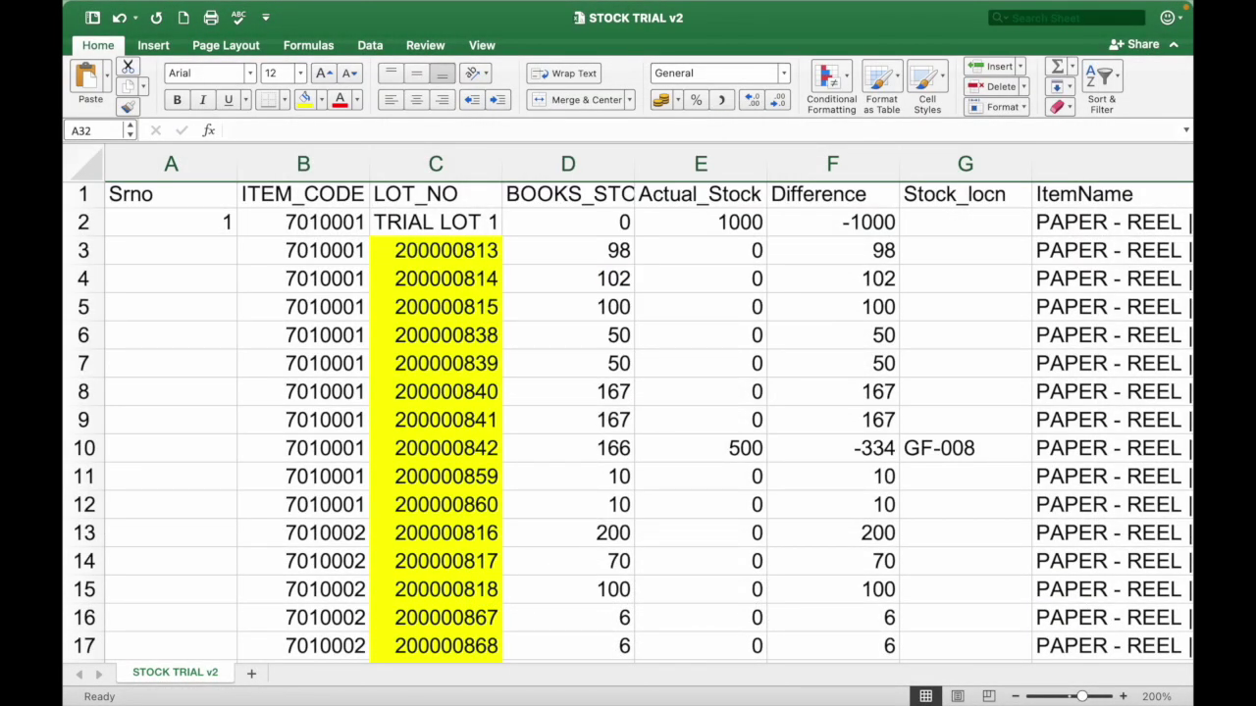
{"action": "key", "text": "super+q"}
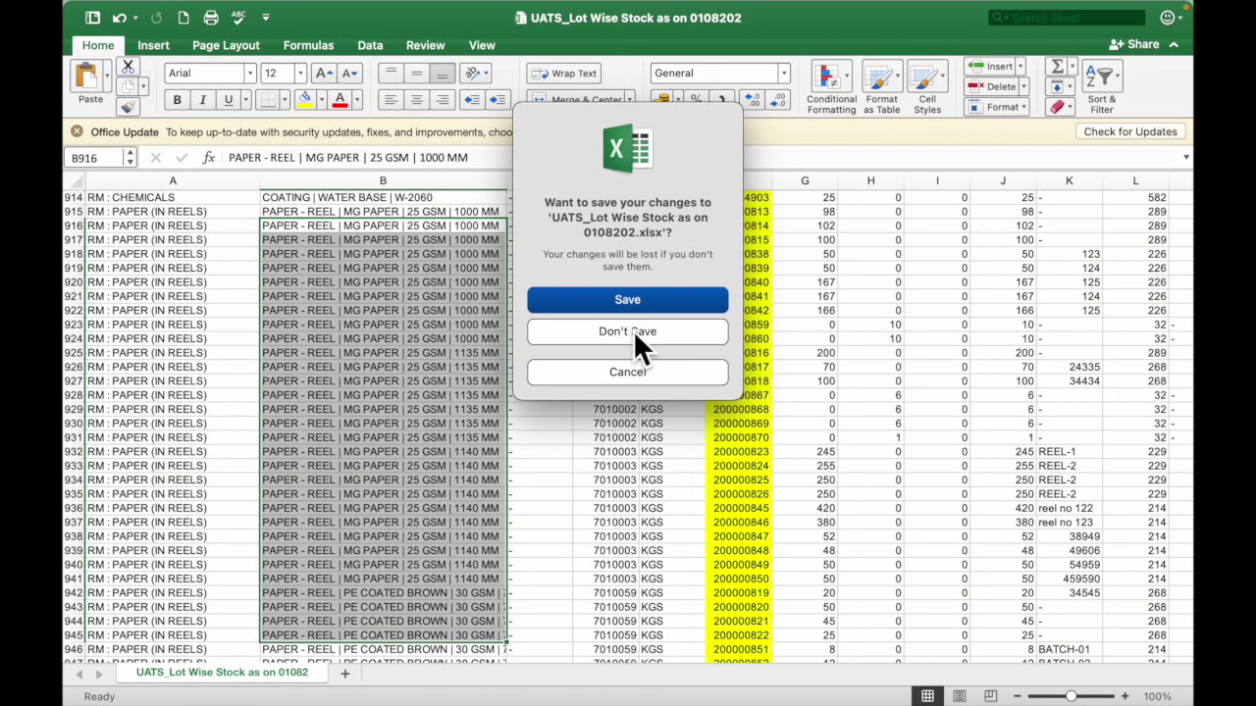
{"action": "left_click", "coordinate": [637, 300]}
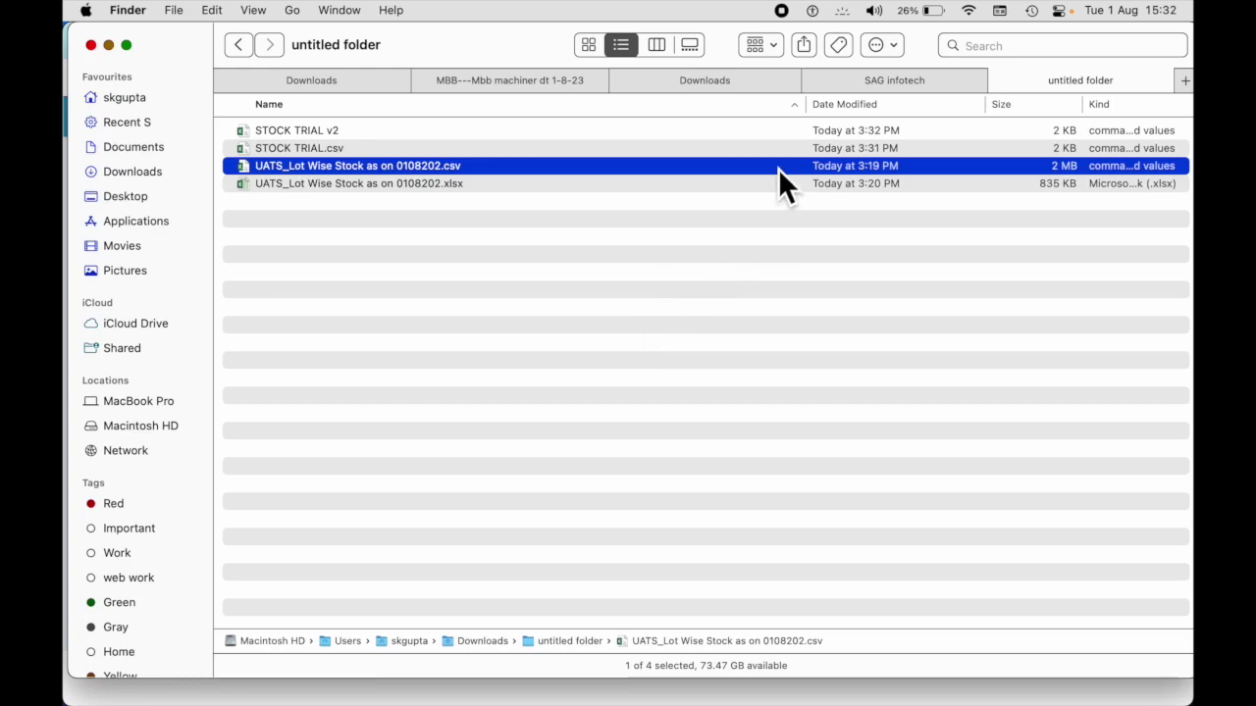
- Reopen STOCK TRIAL v2, delete the TRIAL LOT 1 row, and save the file in CSV format
{"action": "left_click", "coordinate": [398, 127]}
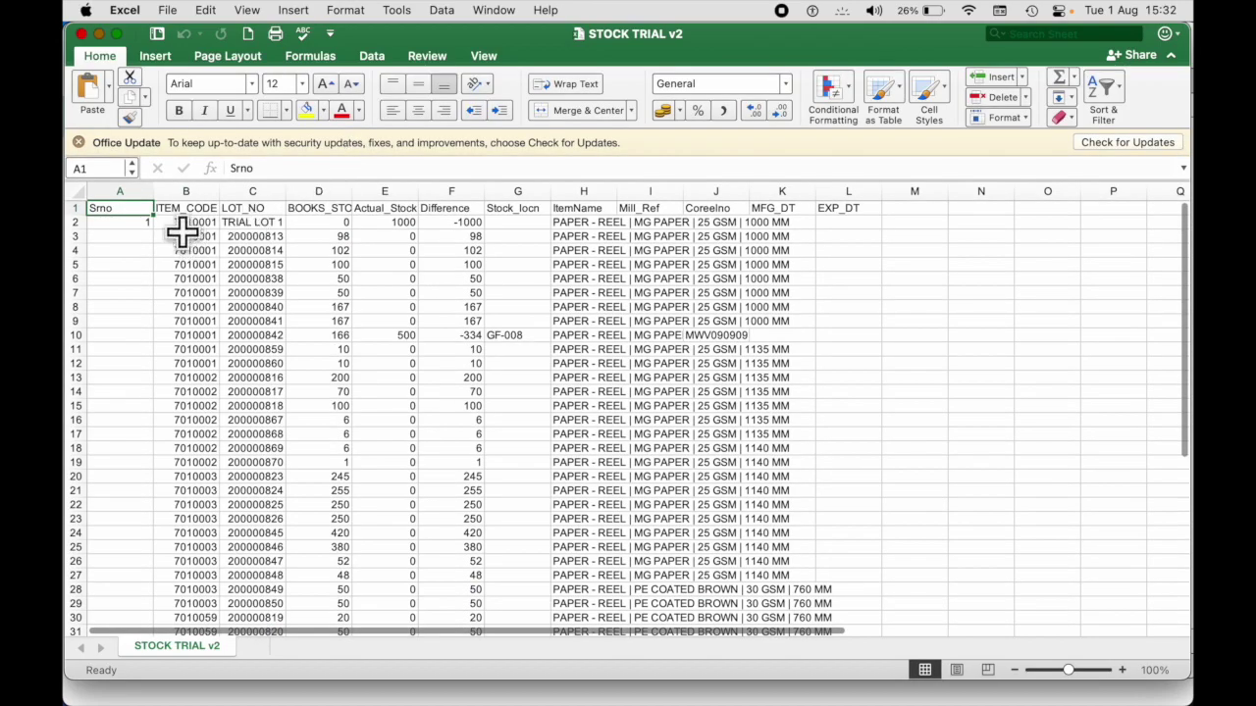
{"action": "left_click", "coordinate": [75, 222]}
{"action": "key", "text": "super+minus"}
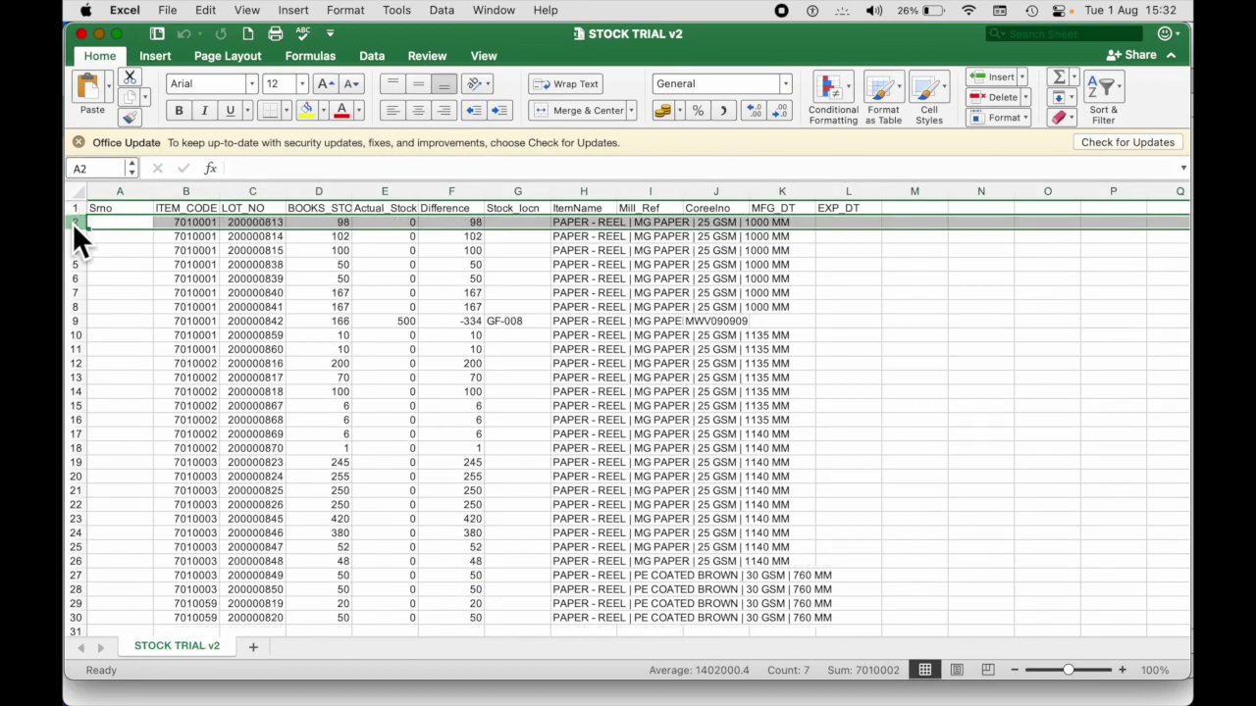
{"action": "key", "text": "super+s"}
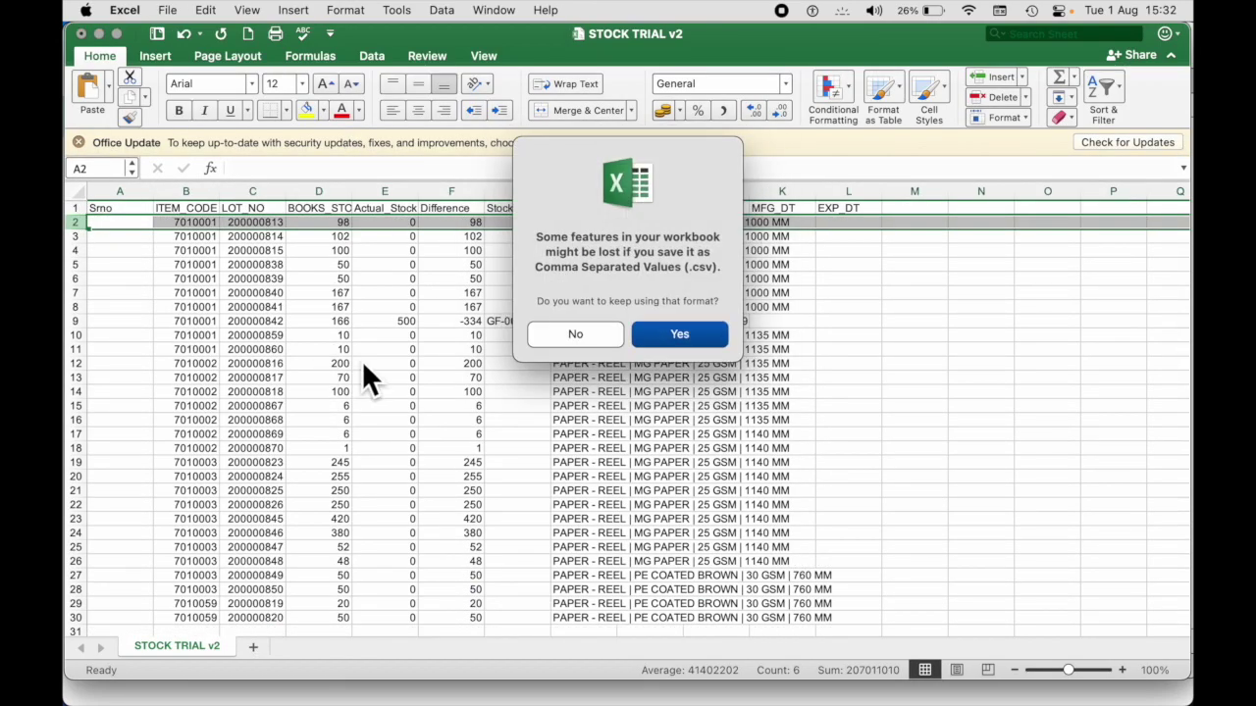
{"action": "left_click", "coordinate": [652, 335]}
- Switch to Finsys ERP in Chrome and start a new RM Batch Wise Physical Upload entry with the date 01/08/2023
{"action": "key", "text": "super+Tab"}
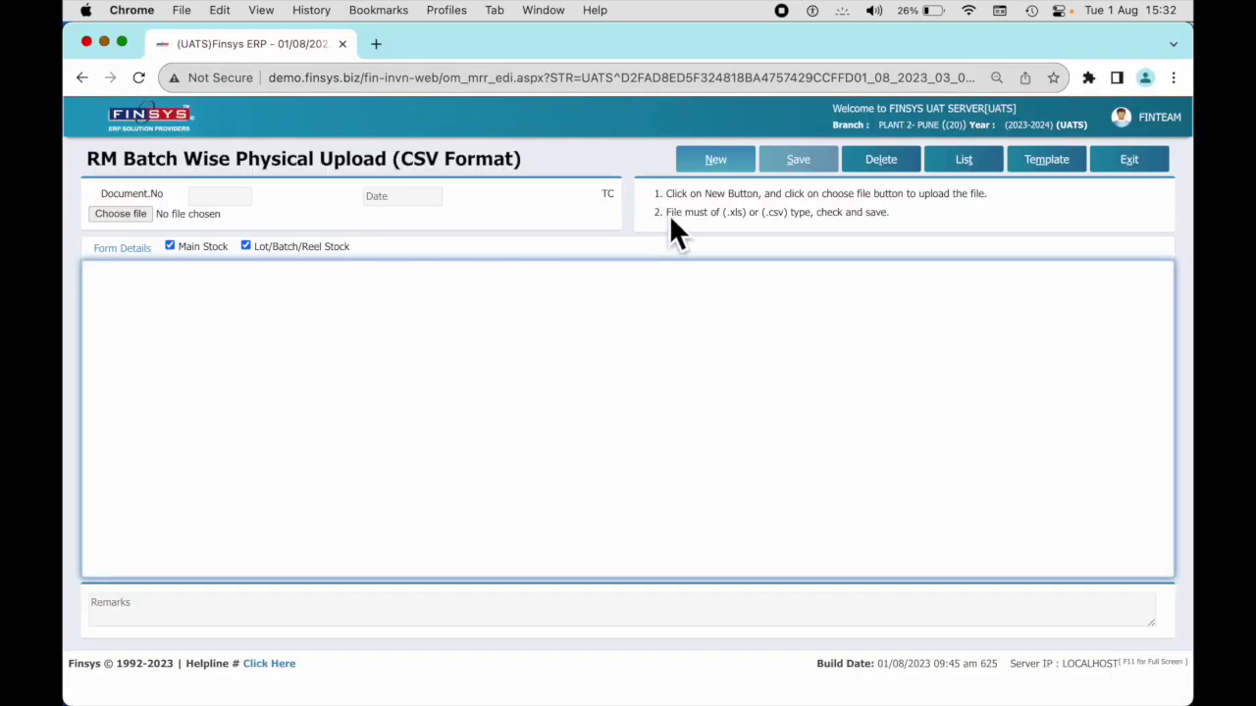
{"action": "key", "text": "ctrl+Up"}
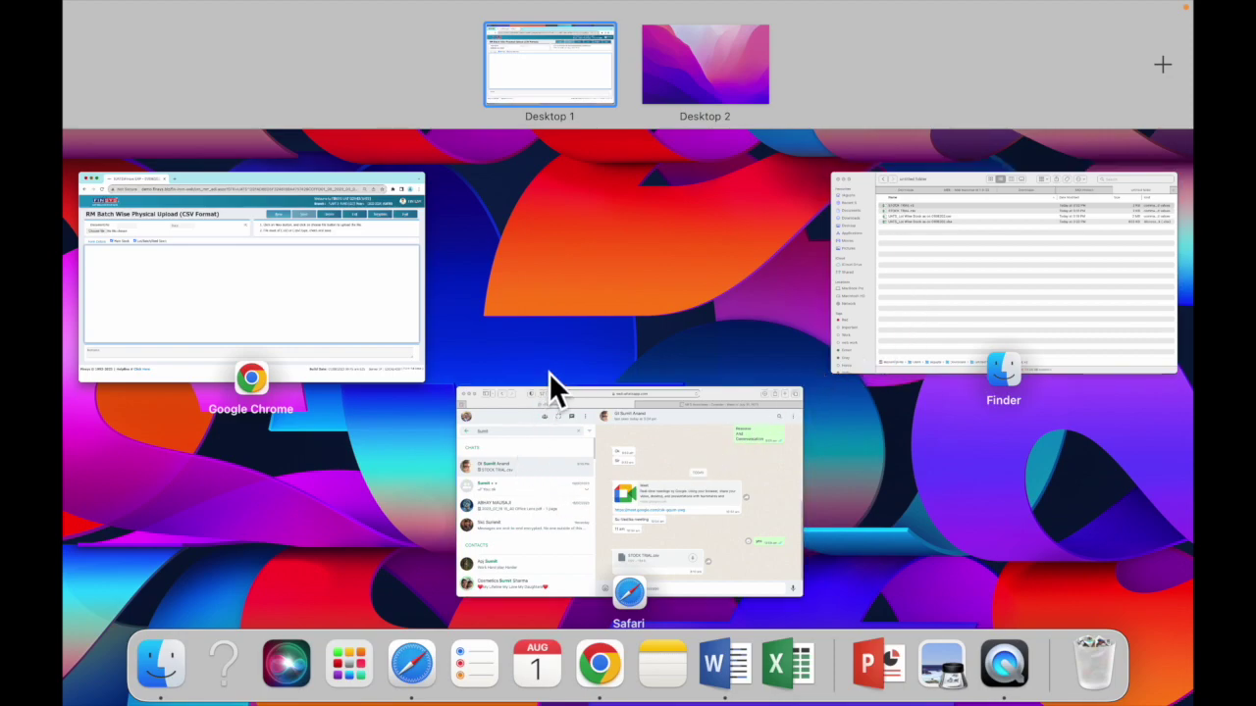
{"action": "left_click", "coordinate": [305, 283]}
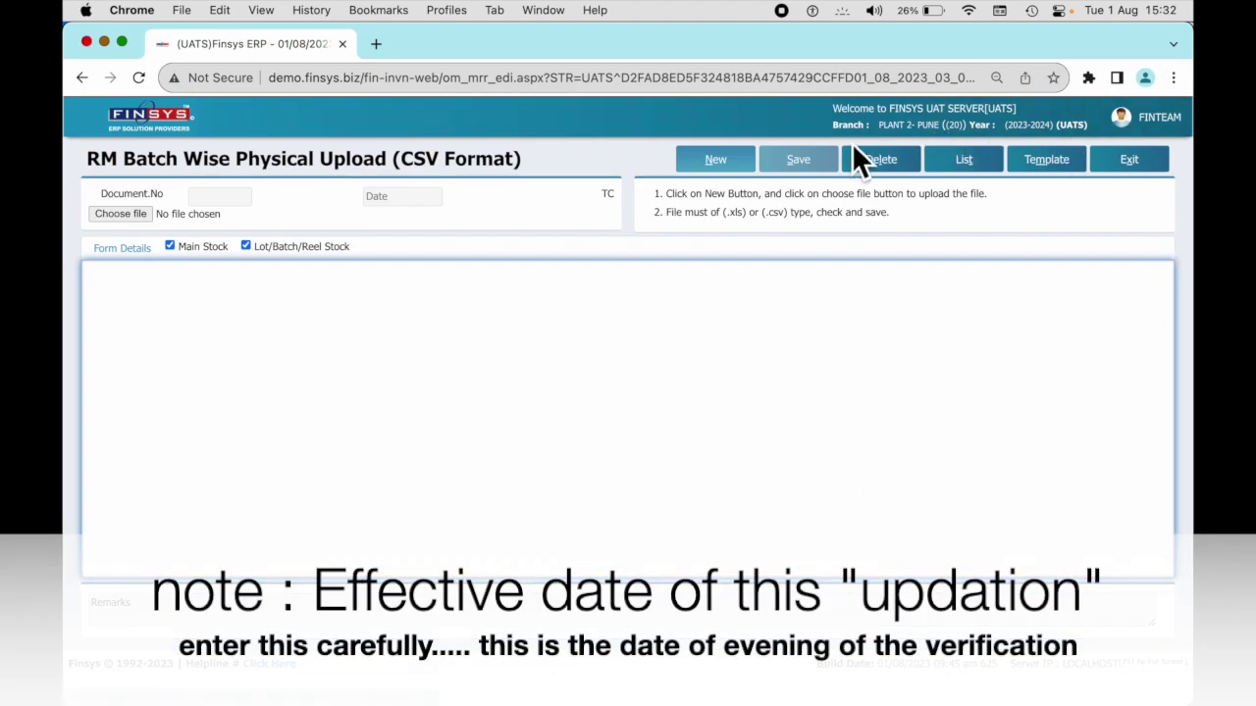
{"action": "left_click", "coordinate": [723, 162]}
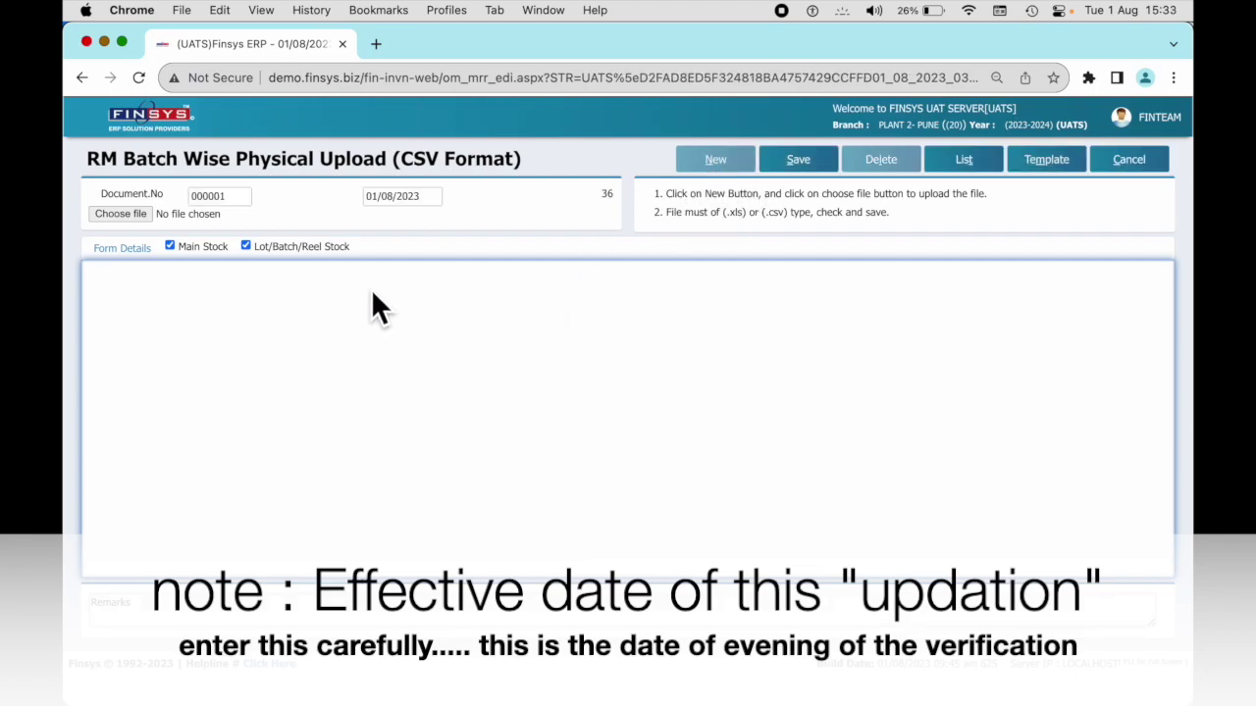
{"action": "left_click", "coordinate": [433, 199]}
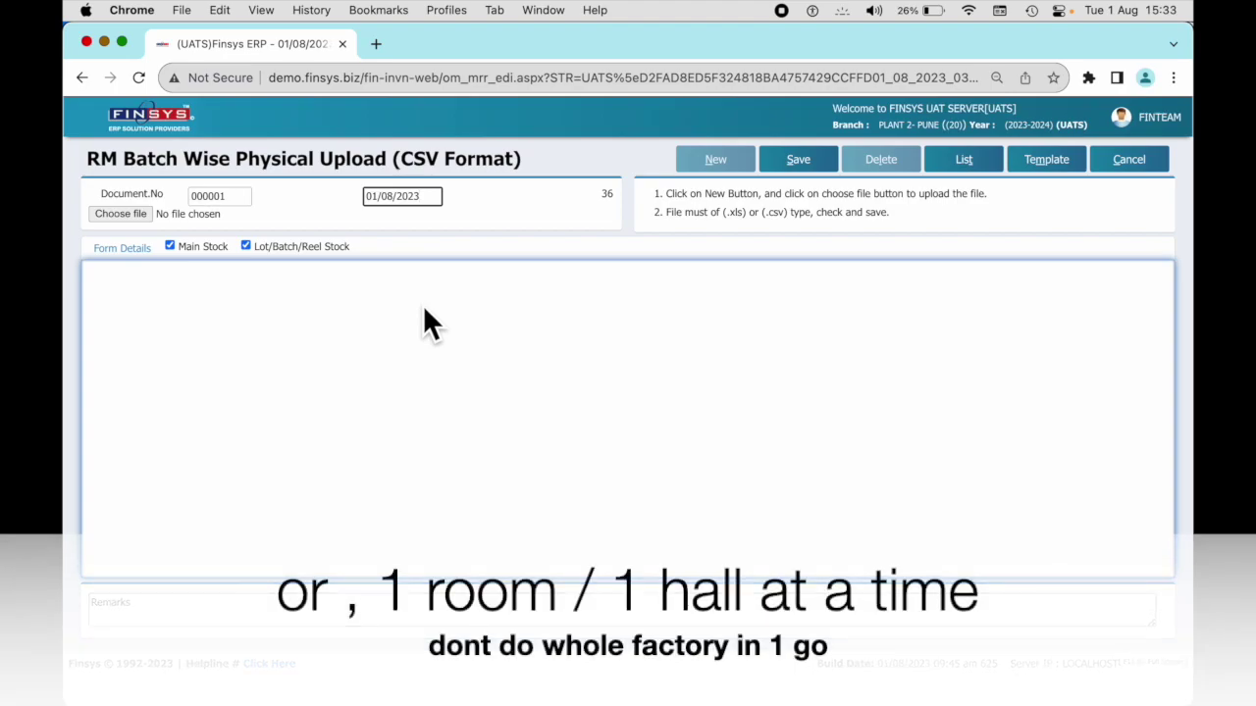
- Import the STOCK TRIAL v2 file from the untitled folder in Downloads into the upload entry
{"action": "left_click", "coordinate": [140, 218]}
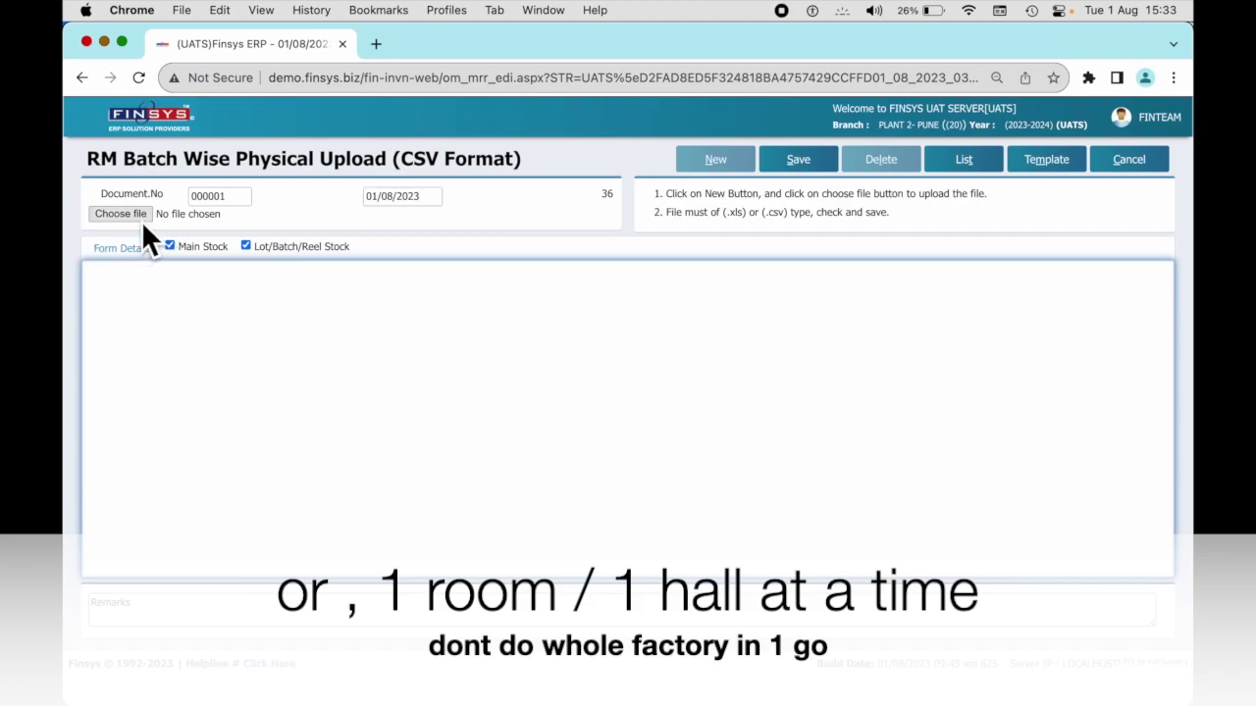
{"action": "left_click", "coordinate": [215, 276]}
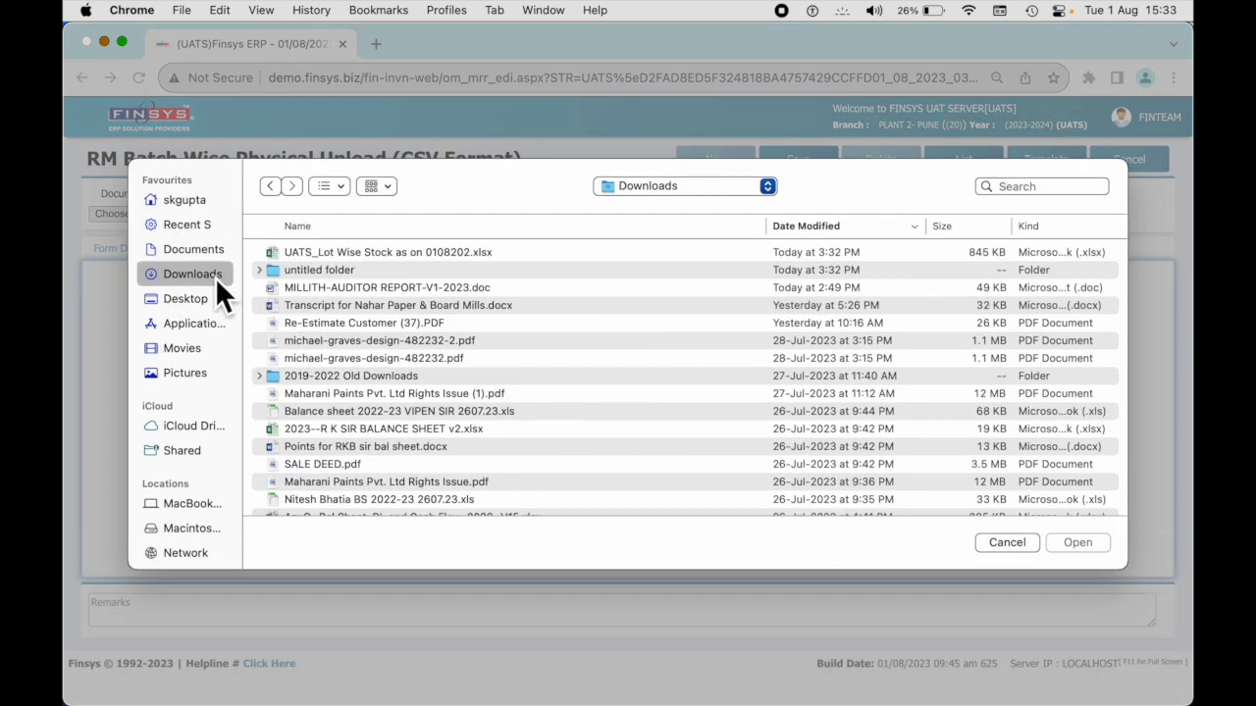
{"action": "double_click", "coordinate": [297, 272]}
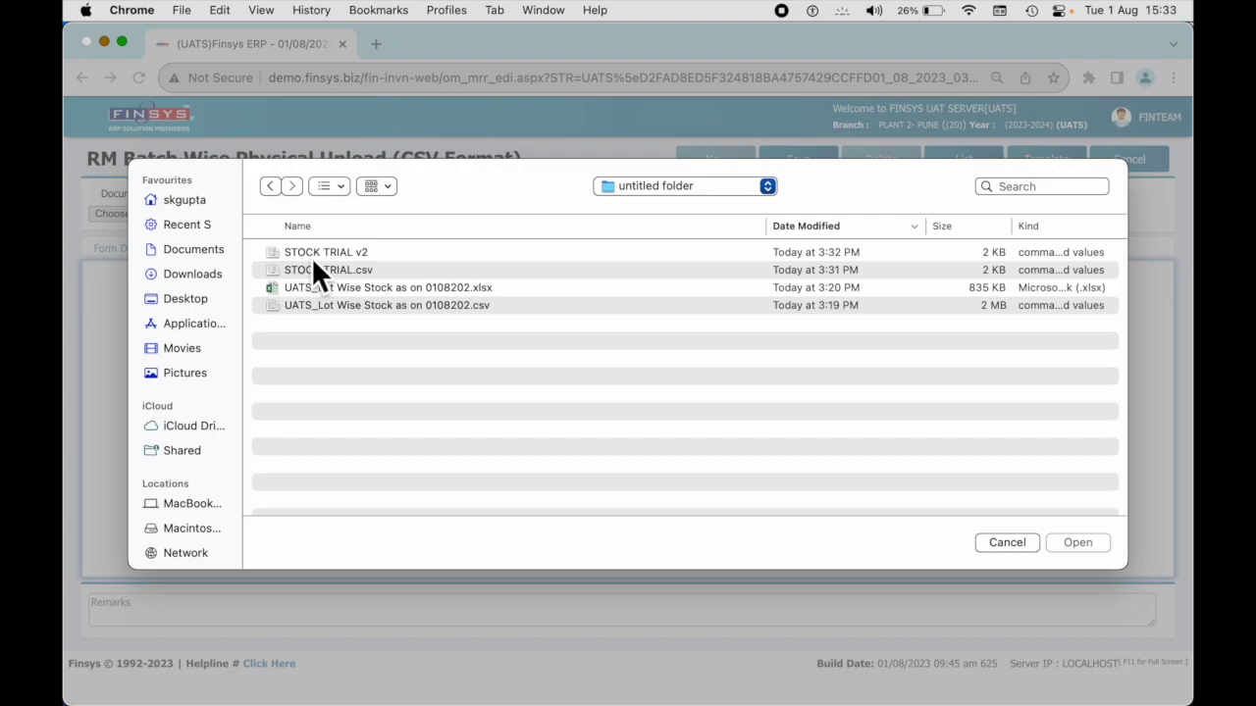
{"action": "double_click", "coordinate": [316, 257]}
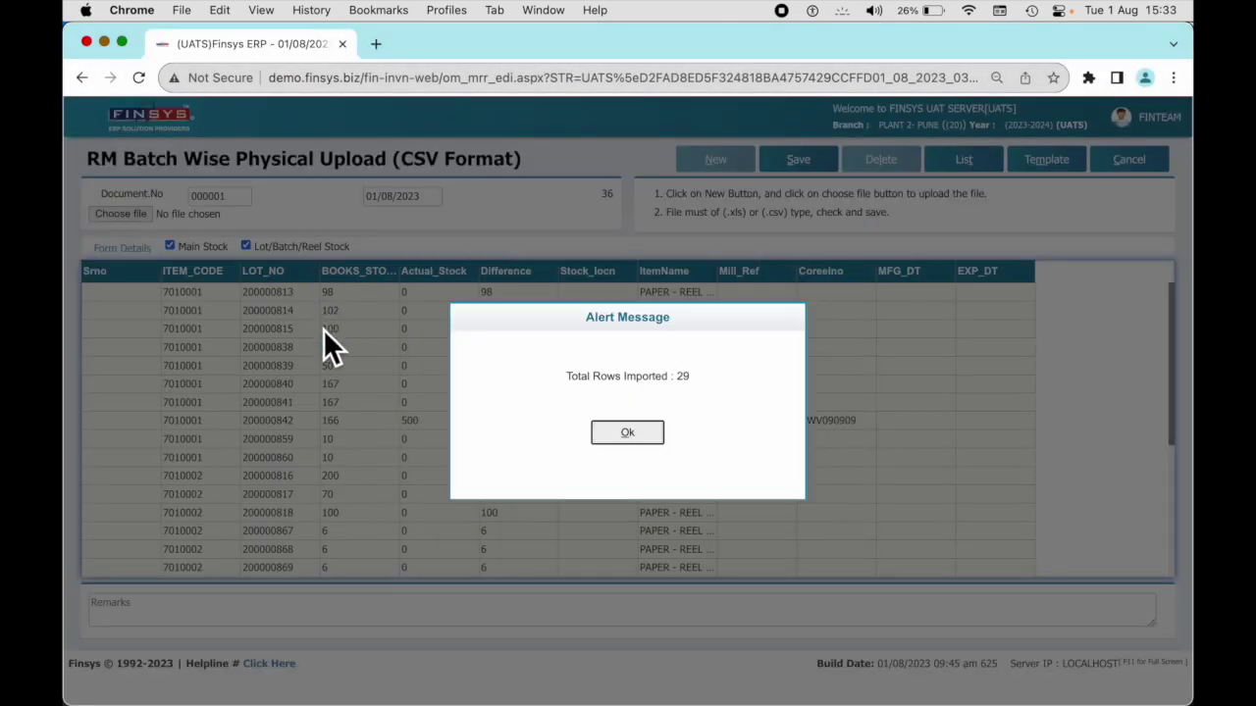
{"action": "left_click", "coordinate": [620, 438]}
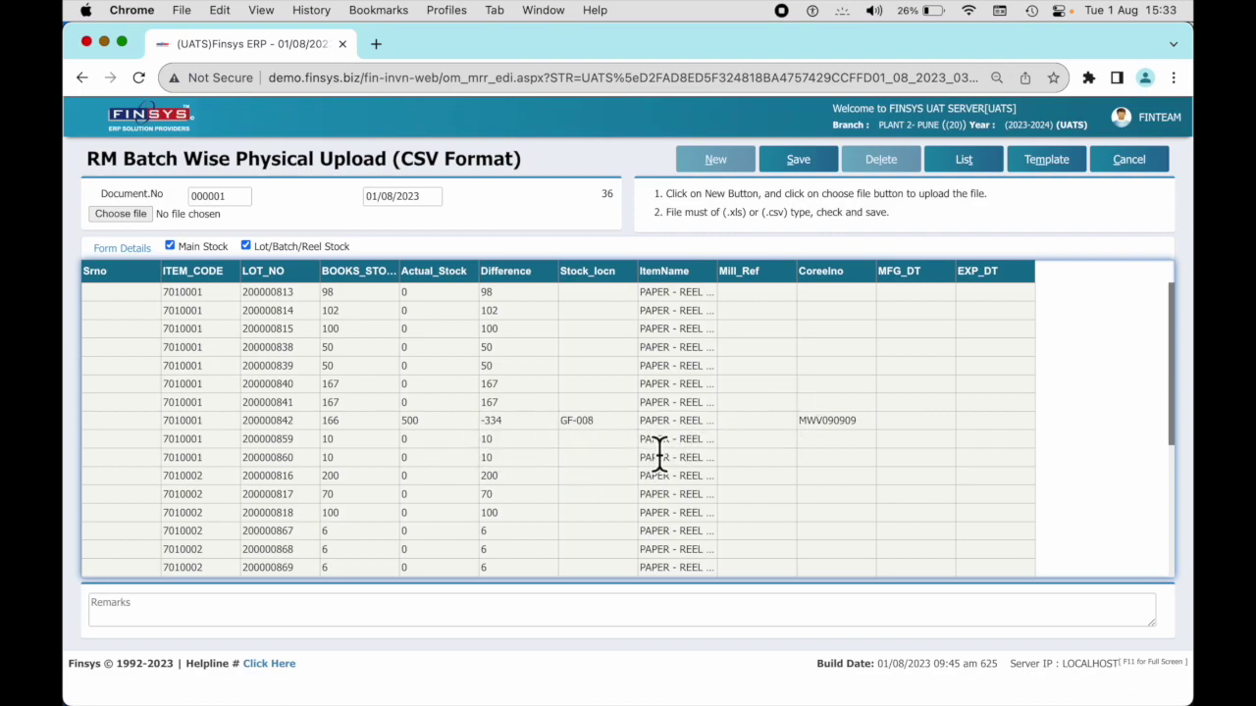
- Save the physical stock entry and exit the upload form
{"action": "left_click", "coordinate": [805, 165]}
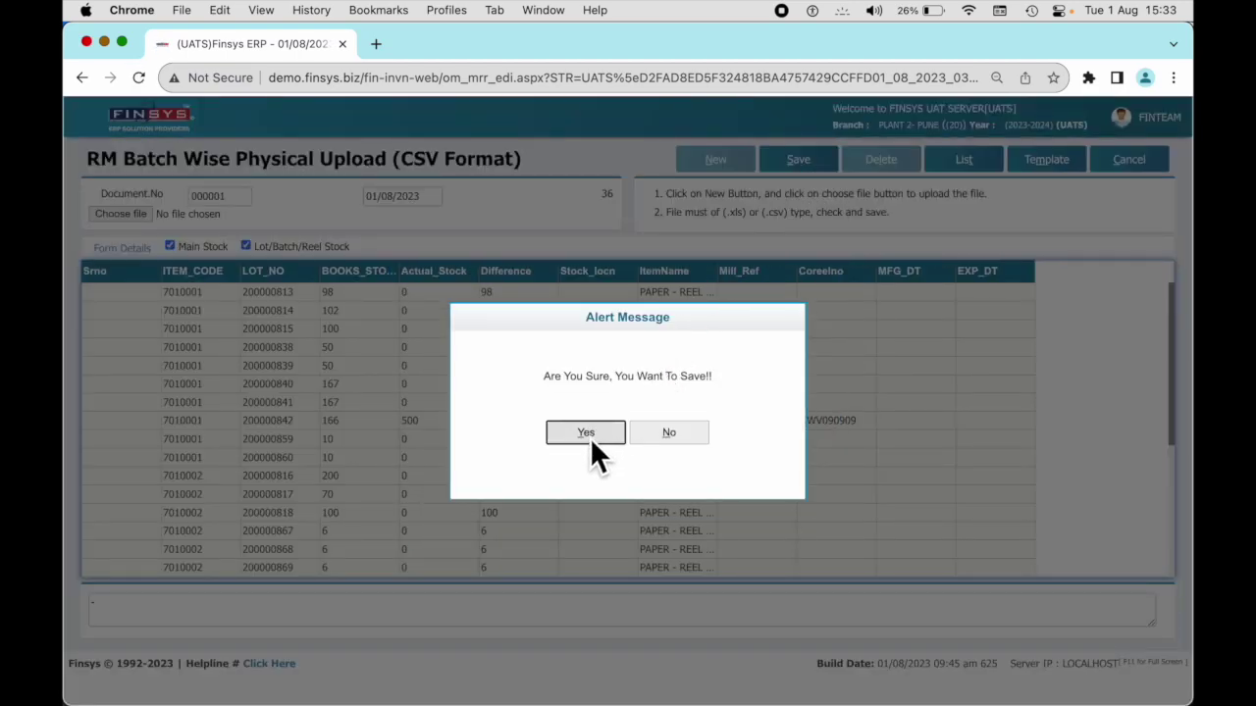
{"action": "left_click", "coordinate": [590, 437]}
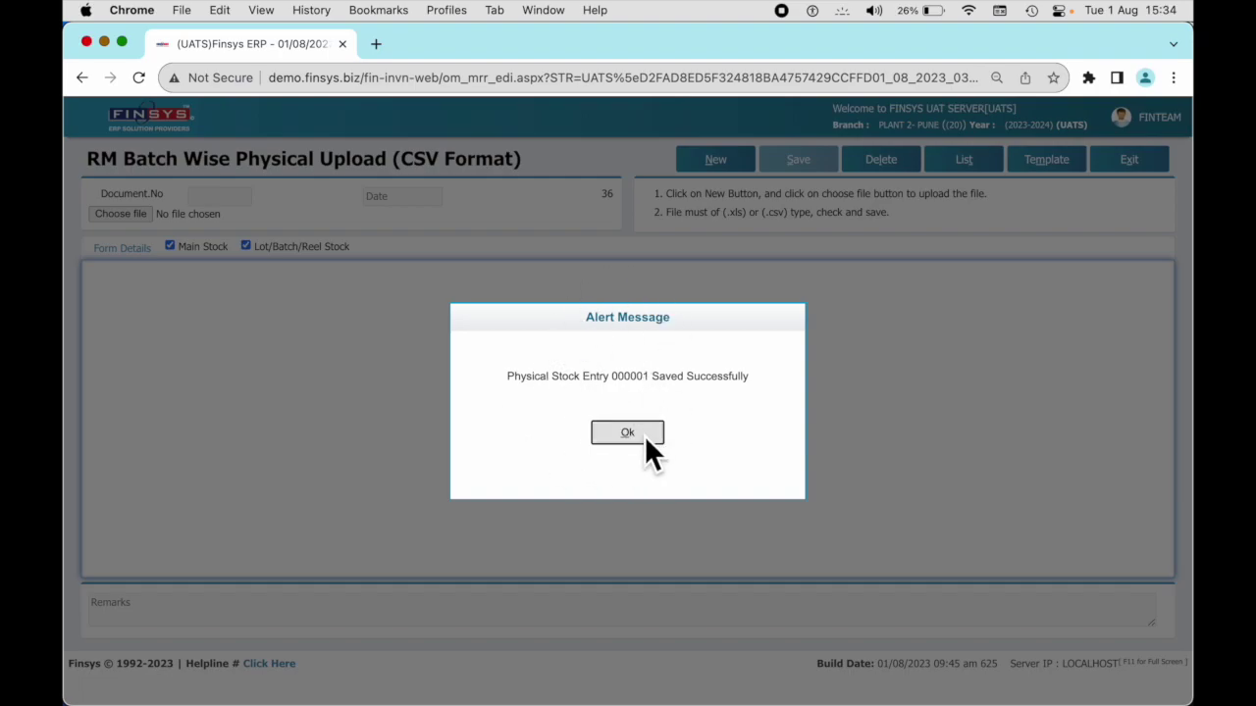
{"action": "left_click", "coordinate": [645, 436]}
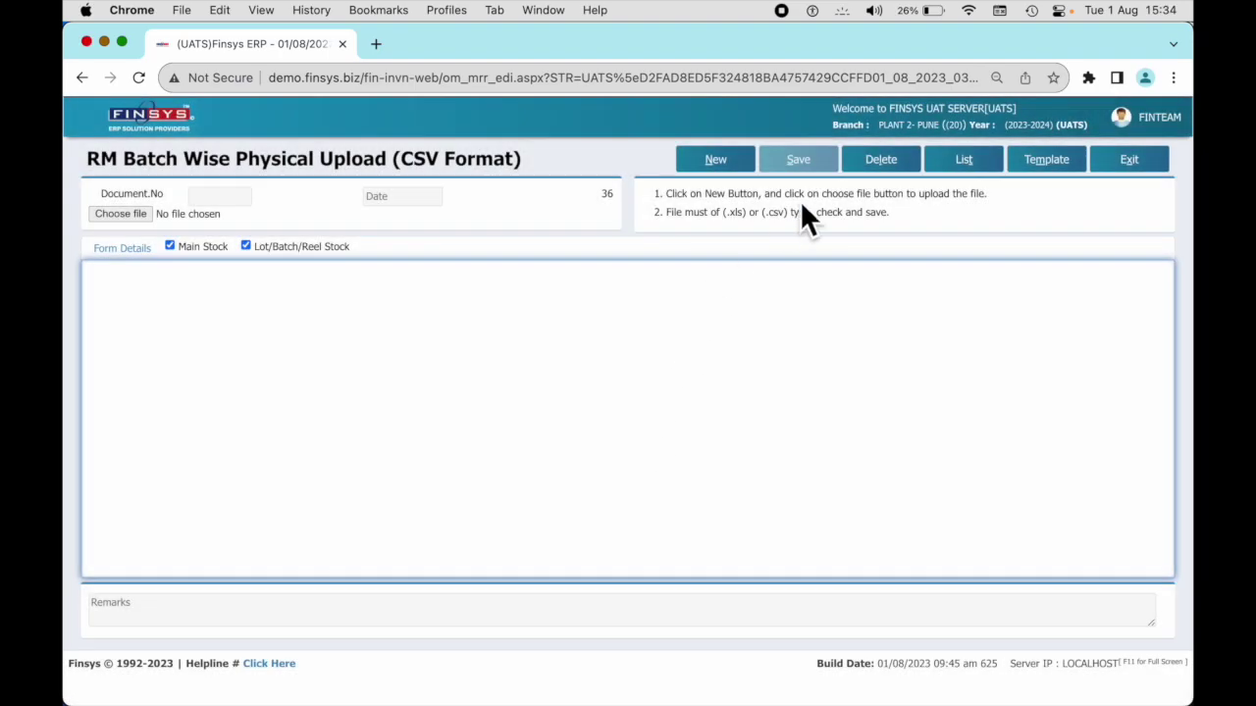
{"action": "left_click", "coordinate": [1131, 162]}
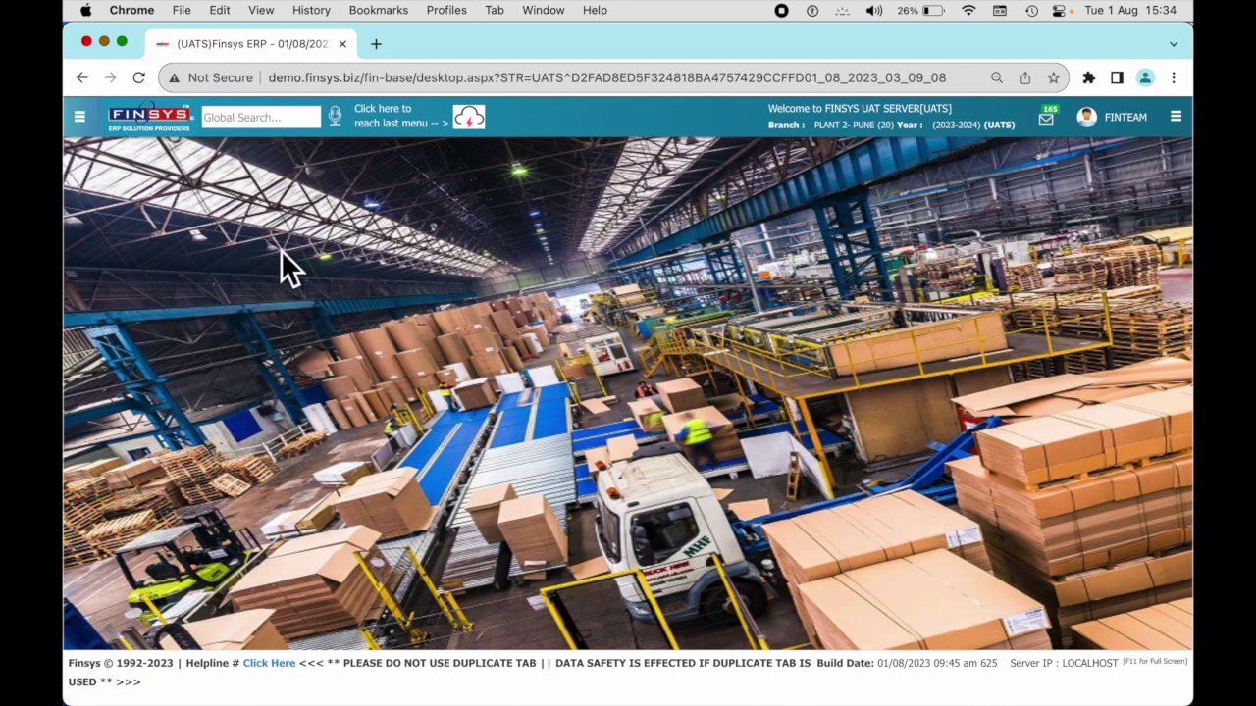
- Run the Batch/Lot Wise Stock Report from the inventory Prime Reports Dashboard for 01/04/2023 to 01/08/2023 and view its further columns
{"action": "left_click", "coordinate": [80, 117]}
{"action": "mouse_move", "coordinate": [125, 245]}
{"action": "mouse_move", "coordinate": [125, 271]}
{"action": "left_click", "coordinate": [365, 159]}
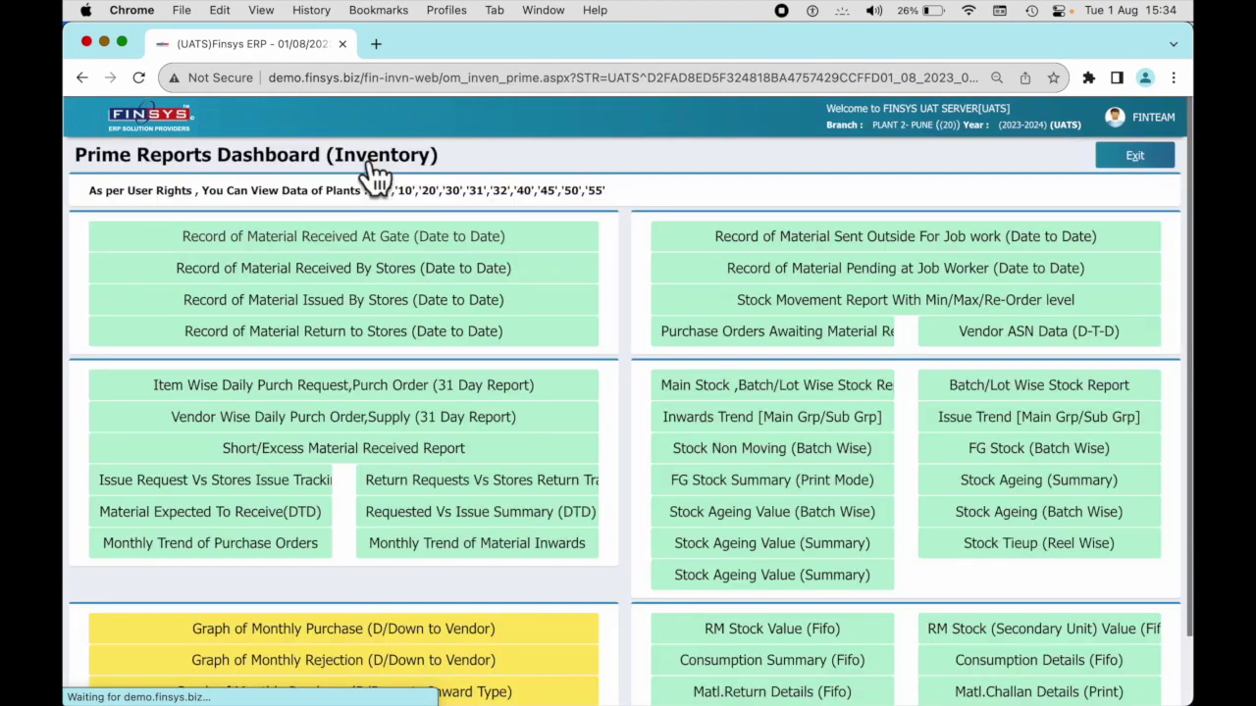
{"action": "left_click", "coordinate": [1036, 388]}
{"action": "left_click", "coordinate": [607, 434]}
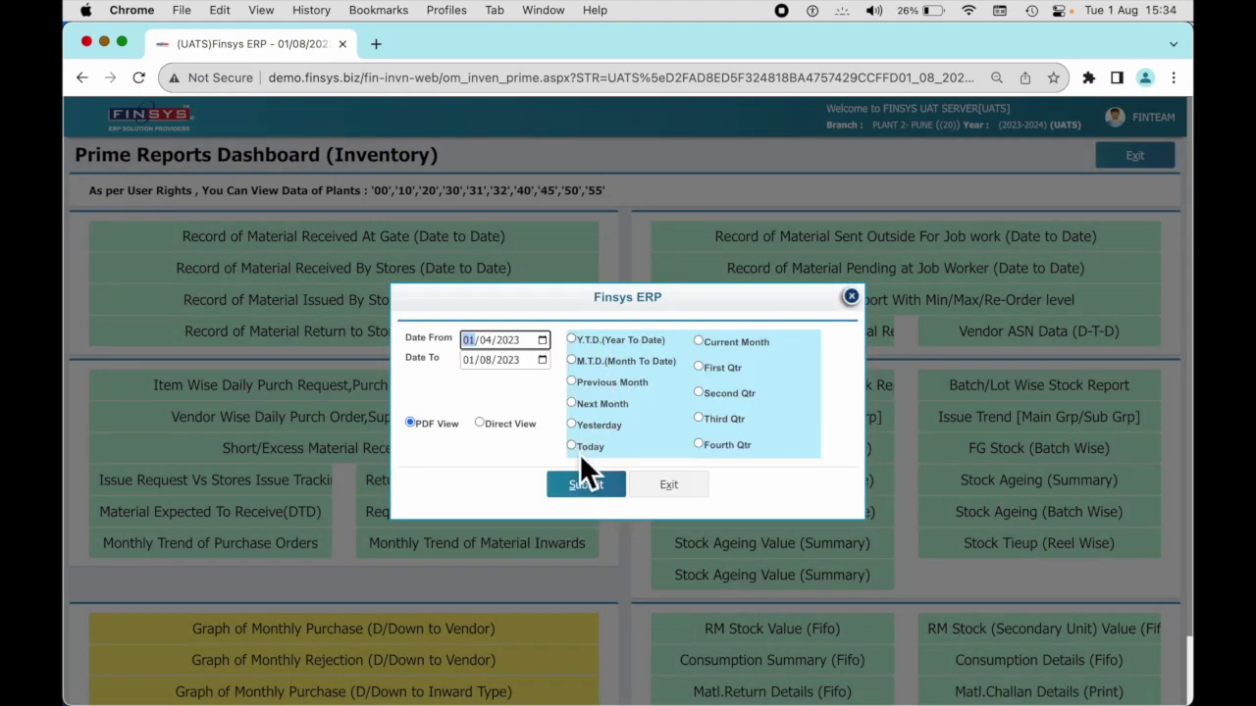
{"action": "left_click", "coordinate": [586, 486]}
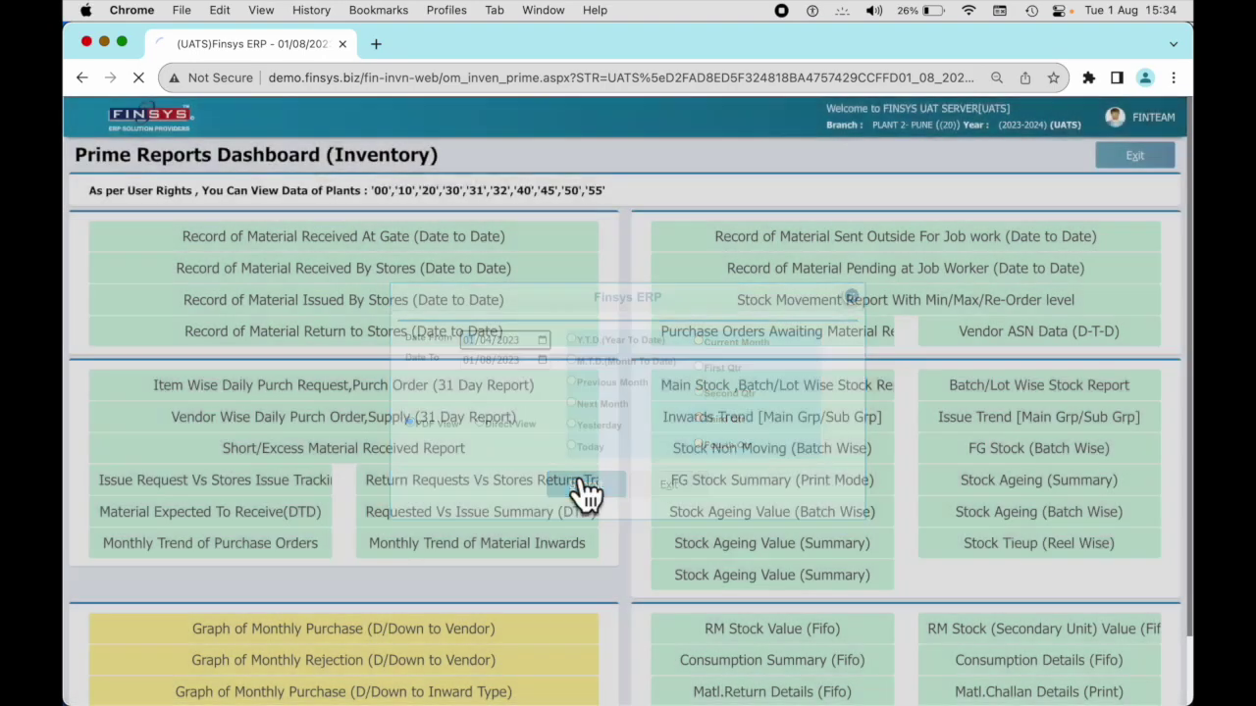
{"action": "scroll", "coordinate": [911, 312], "scroll_direction": "right", "scroll_amount": 10}
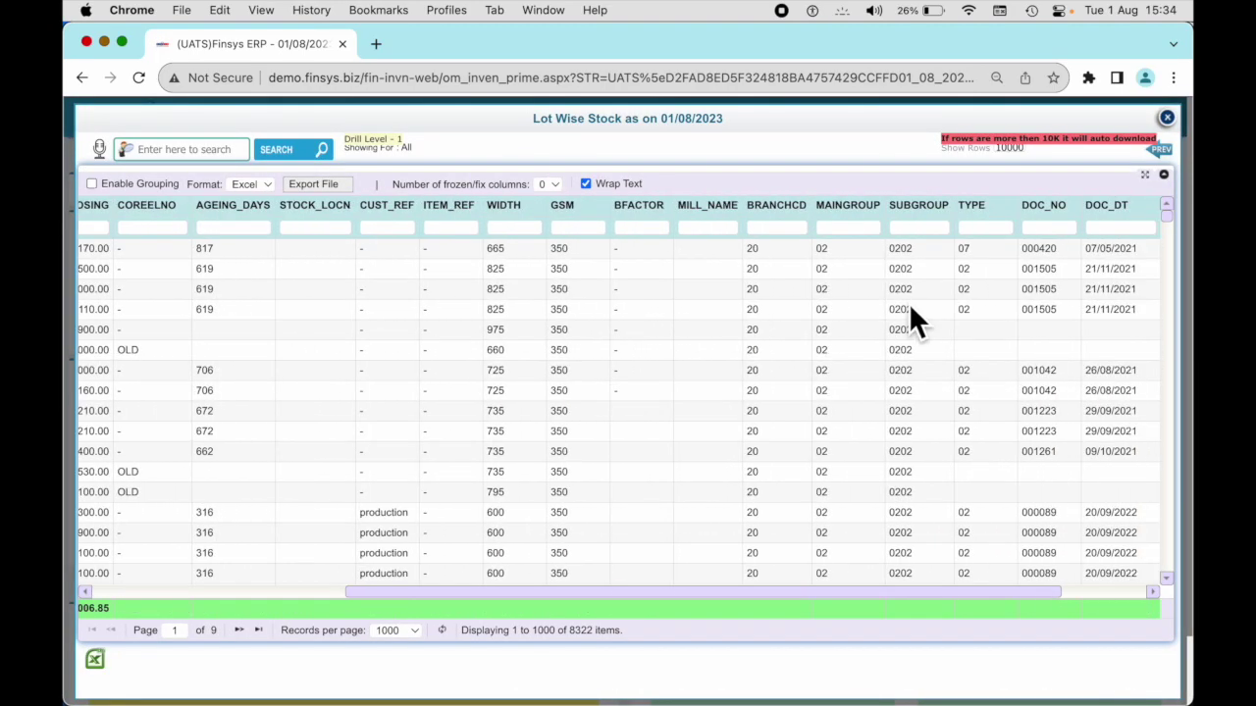
- Filter the lot wise stock report's COREELNO column by "mw"
{"action": "left_click", "coordinate": [562, 289]}
{"action": "left_click", "coordinate": [147, 228]}
{"action": "type", "text": "mw"}
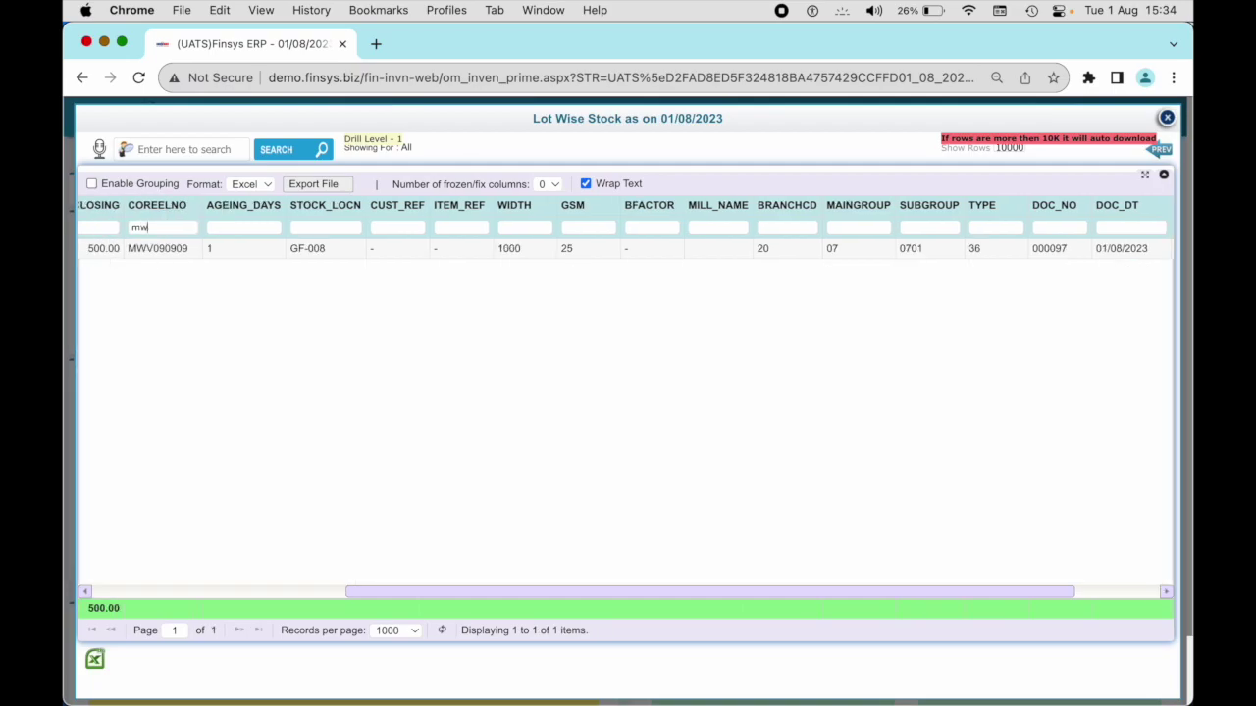
- Examine the filtered lot's closing, issued, received and opening quantities, along with its lot number and item code
{"action": "left_click", "coordinate": [280, 255]}
{"action": "key", "text": "Left"}
{"action": "key", "text": "Left"}
{"action": "key", "text": "Left"}
{"action": "key", "text": "Left"}
{"action": "key", "text": "Left"}
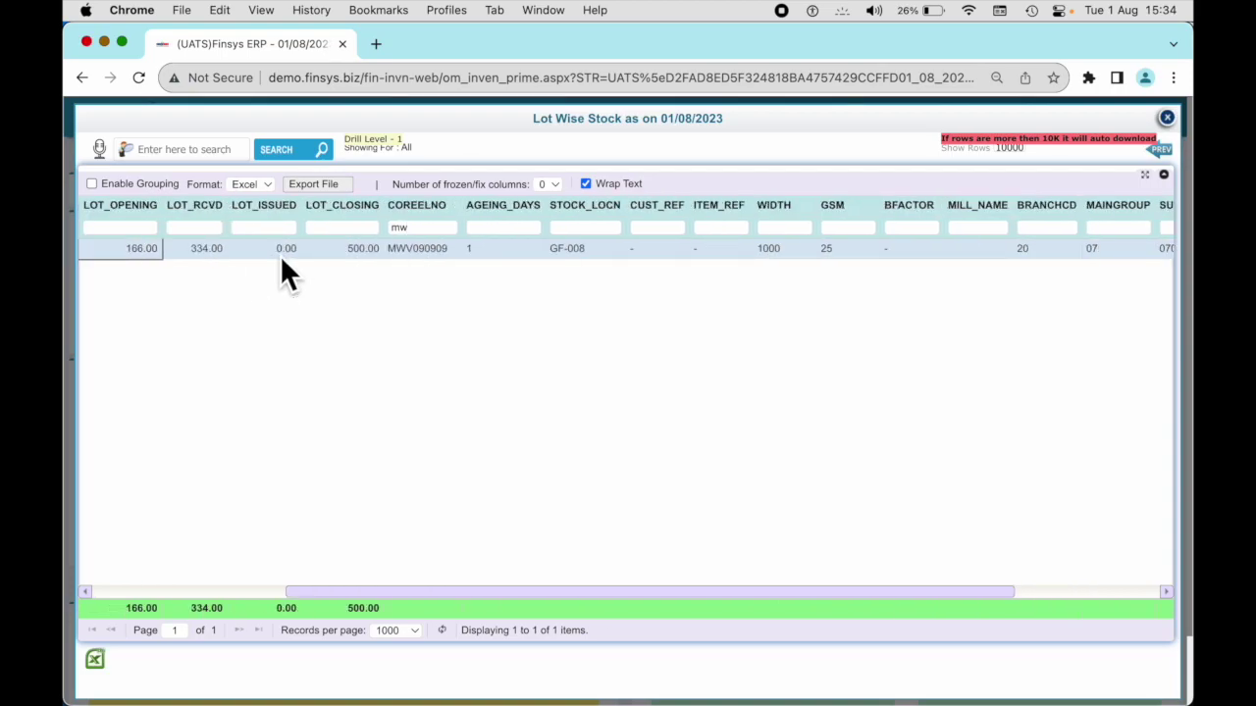
{"action": "key", "text": "Left"}
{"action": "key", "text": "Left"}
{"action": "key", "text": "Left"}
{"action": "key", "text": "Left"}
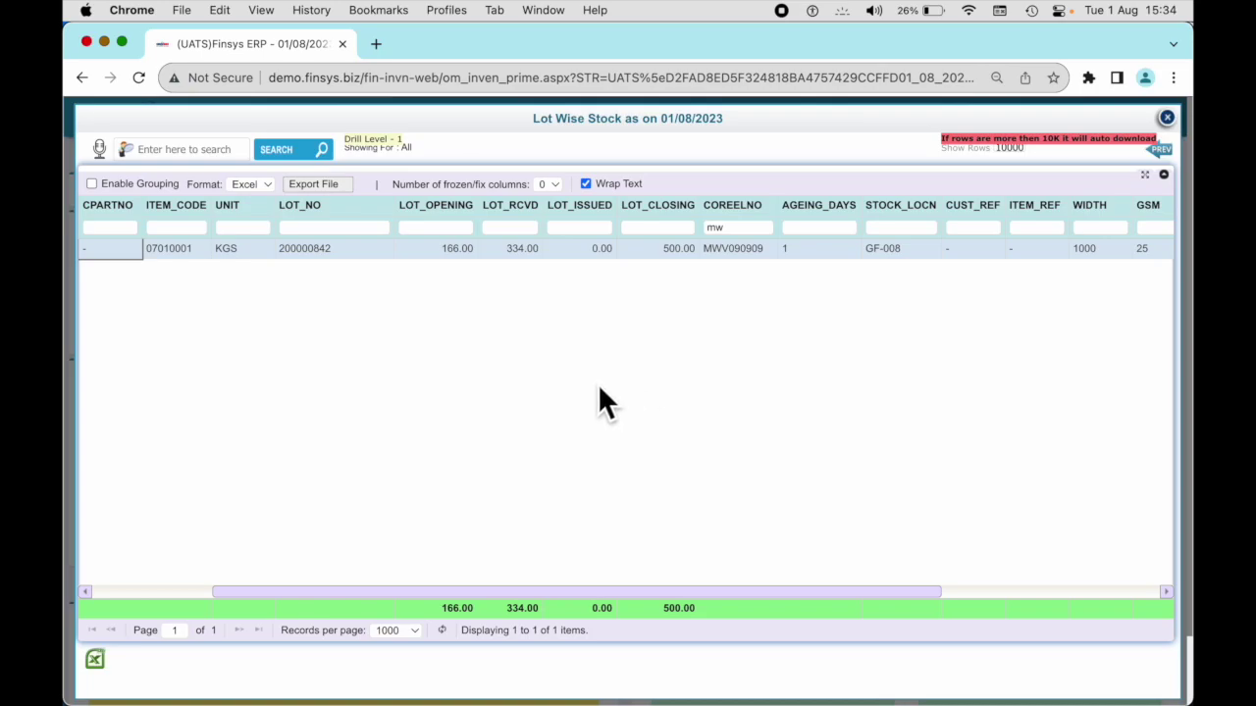
{"action": "key", "text": "Left"}
{"action": "key", "text": "Left"}
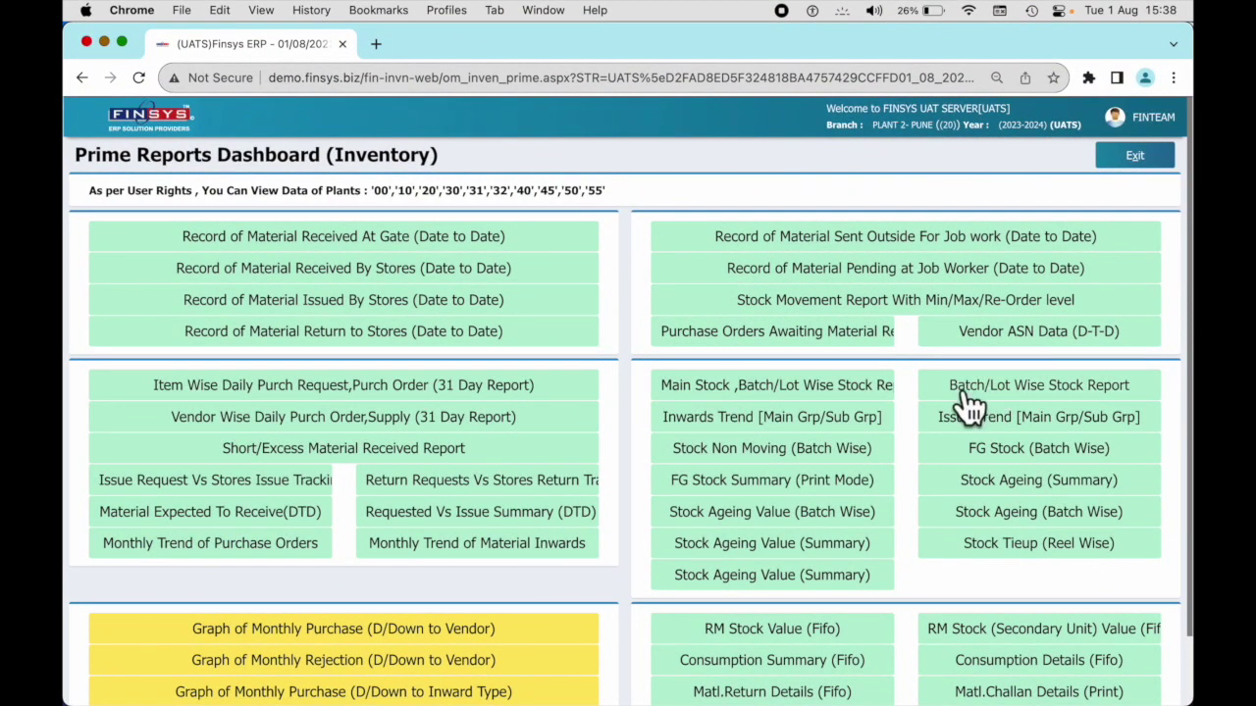
- Run the Batch/Lot Wise Stock Report again for all items, from 01/04/2023 to 01/08/2023
{"action": "left_click", "coordinate": [972, 392]}
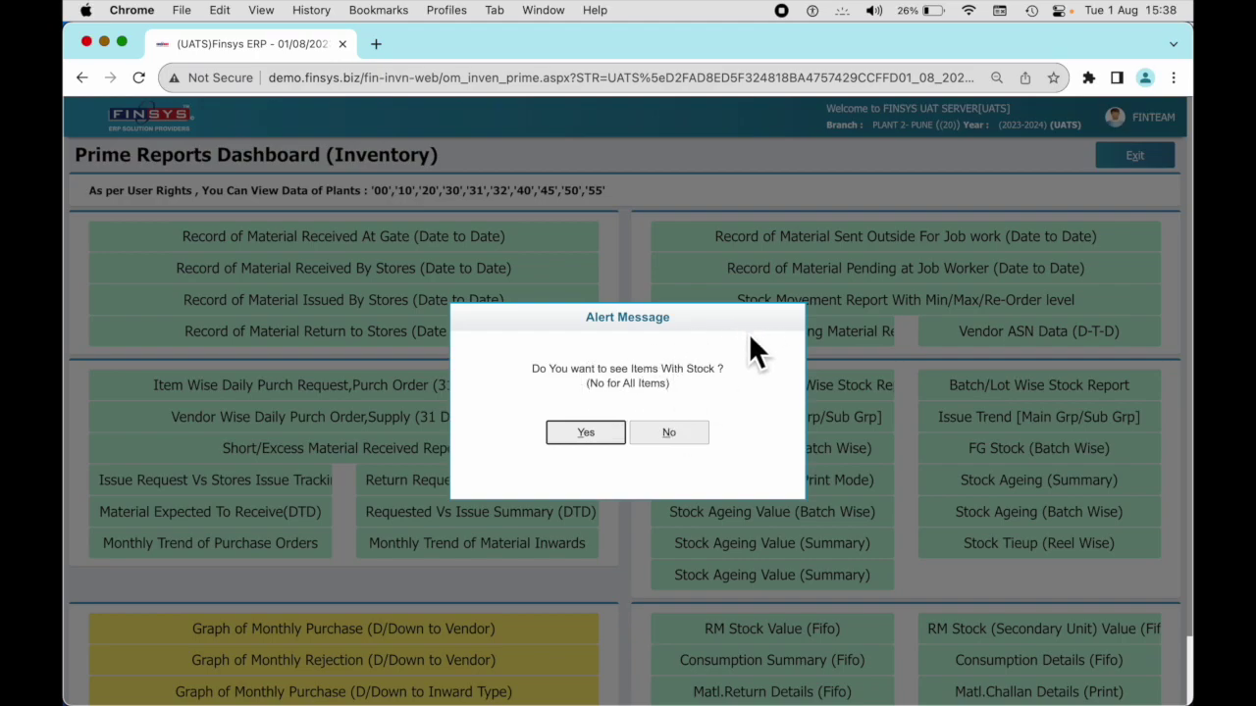
{"action": "left_click", "coordinate": [678, 434]}
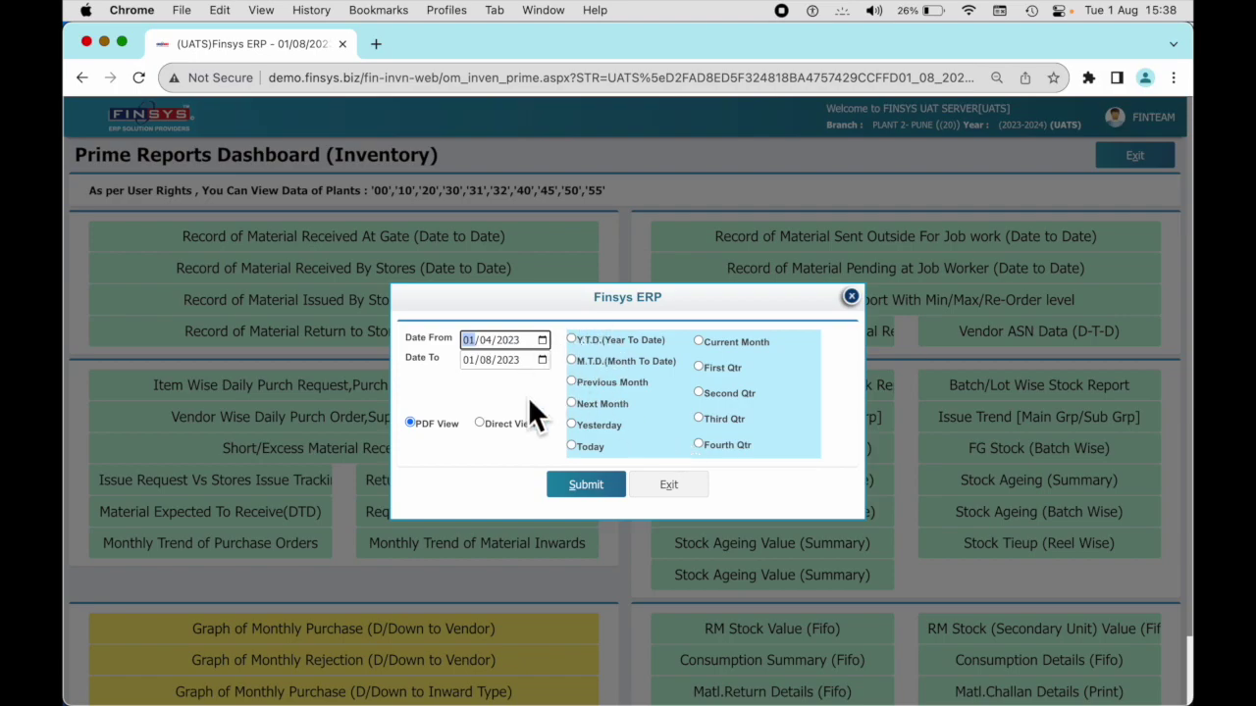
{"action": "left_click", "coordinate": [584, 486]}
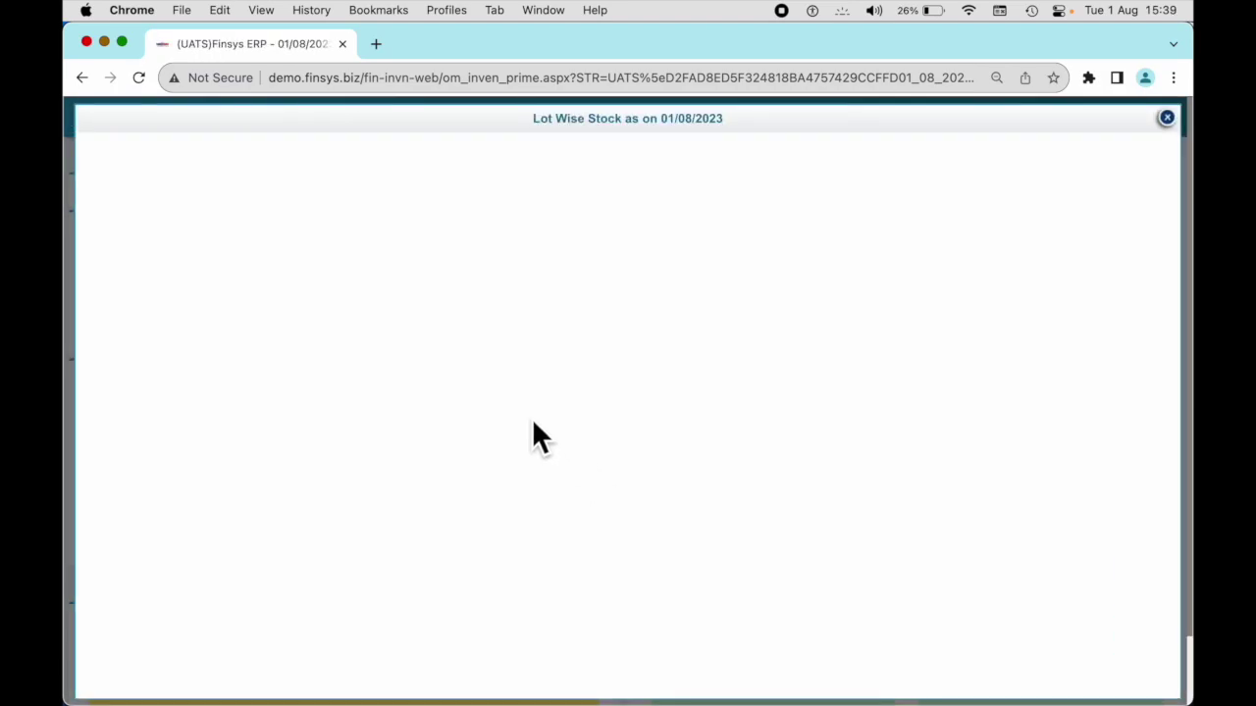
- Check the item codes in the STOCK TRIAL v2 sheet in Excel, then return to Chrome and filter the report's ITEM_CODE column by 701000
{"action": "key", "text": "super+Tab"}
{"action": "key", "text": "super+Tab"}
{"action": "key", "text": "super+Tab"}
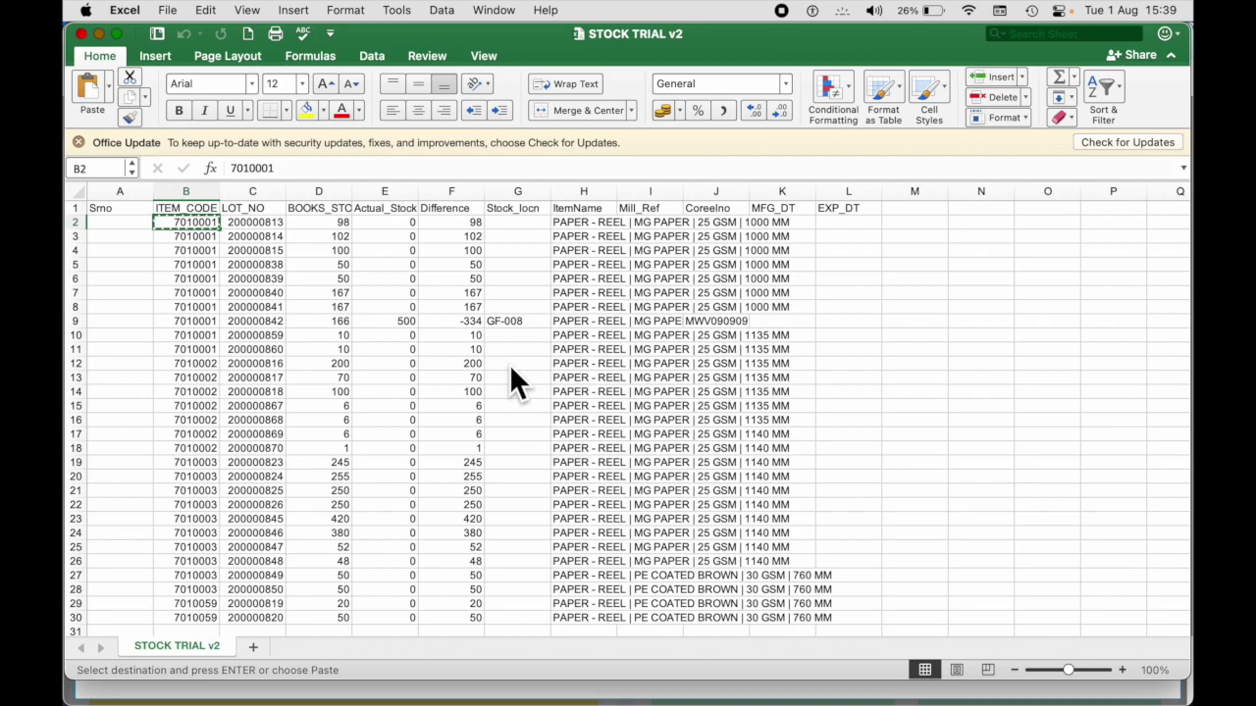
{"action": "key", "text": "super+Tab"}
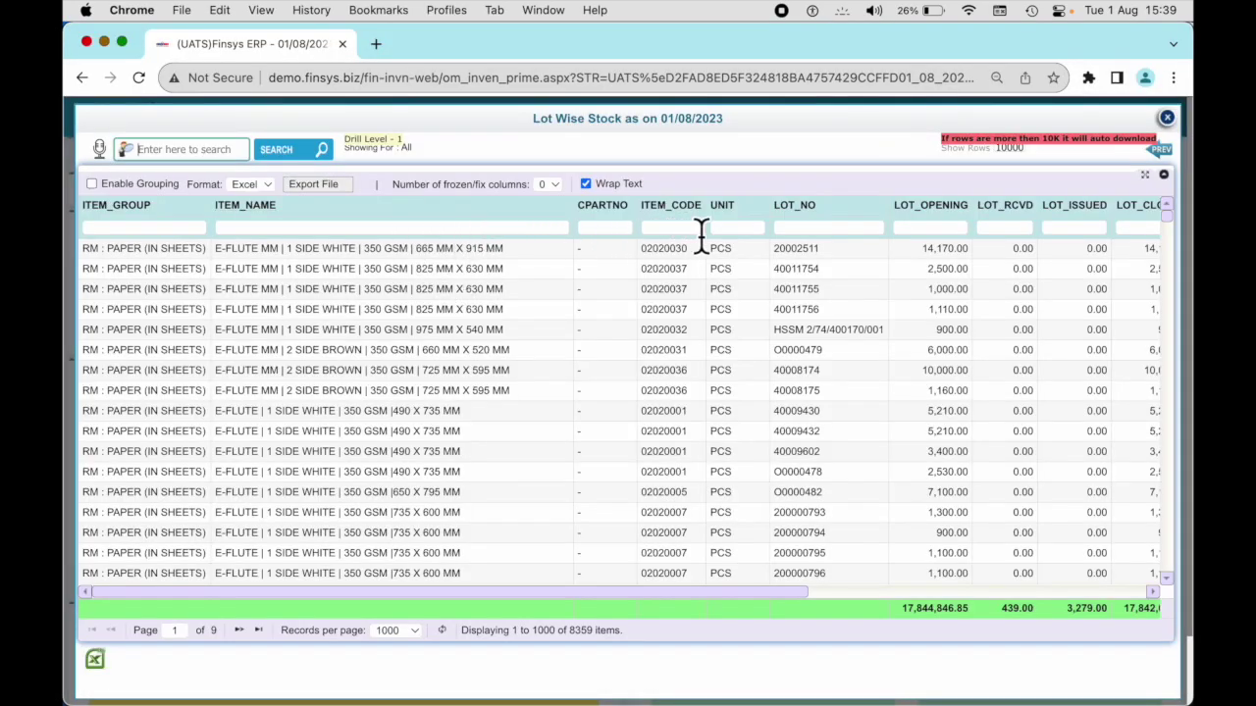
{"action": "left_click", "coordinate": [673, 229]}
{"action": "type", "text": "701000"}
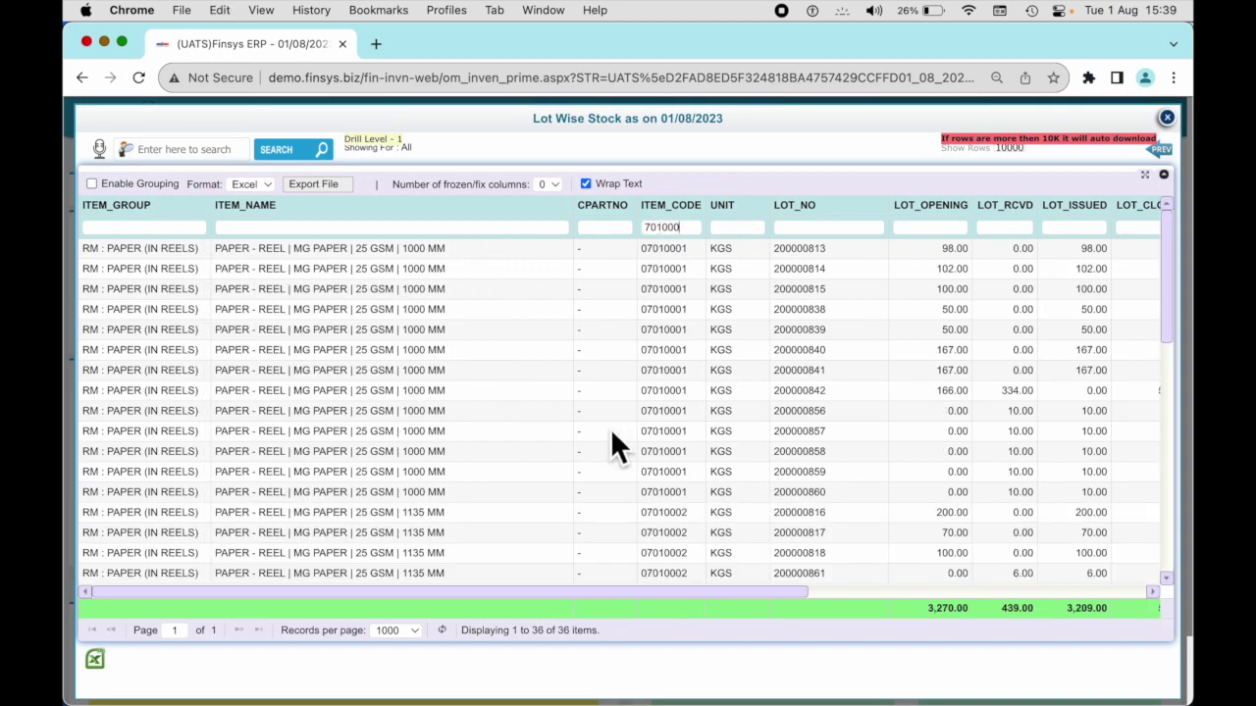
- Examine the opening, received, issued and closing quantities, reel numbers and stock locations of the filtered lots
{"action": "left_click", "coordinate": [888, 419]}
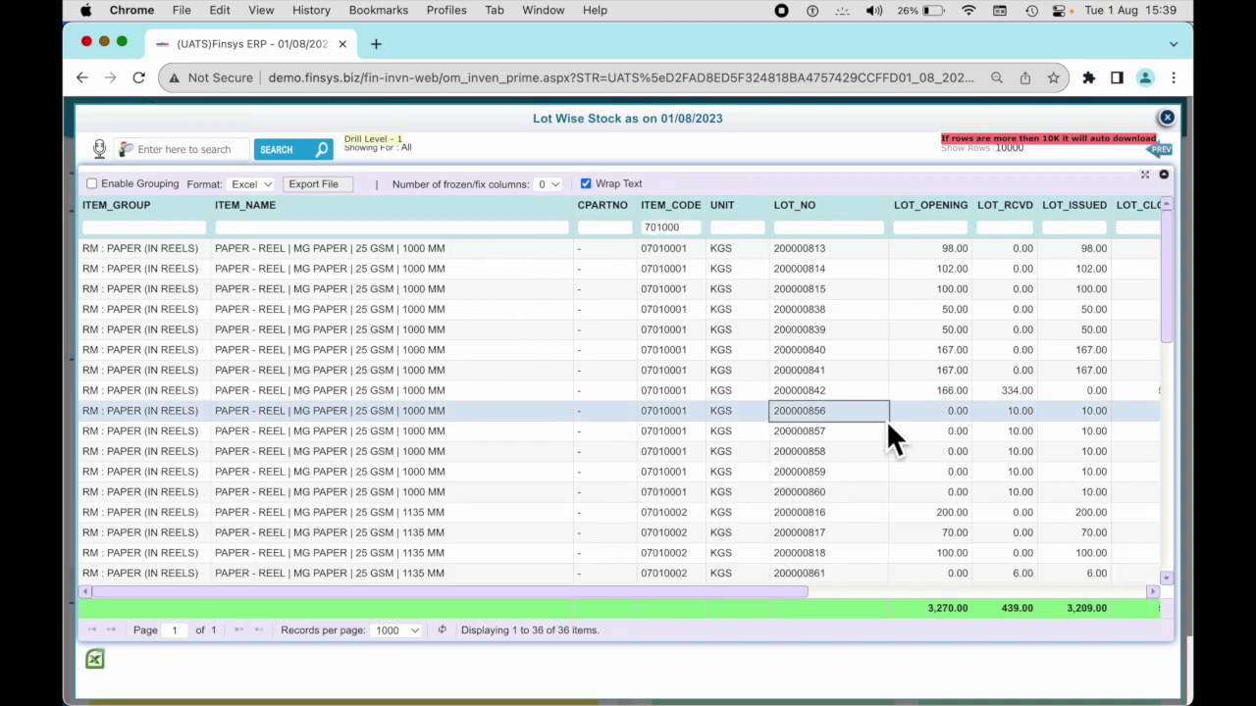
{"action": "key", "text": "Right"}
{"action": "key", "text": "Right"}
{"action": "key", "text": "Right"}
{"action": "key", "text": "Right"}
{"action": "key", "text": "Right"}
{"action": "key", "text": "Right"}
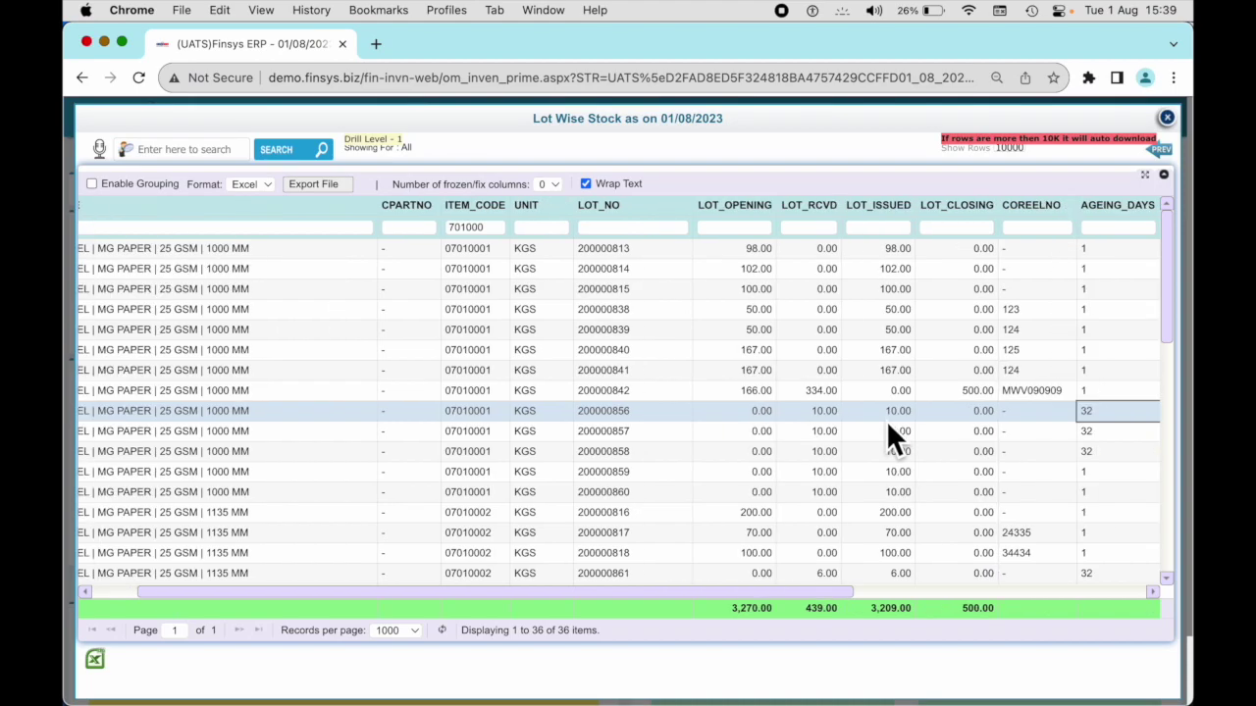
{"action": "key", "text": "Right"}
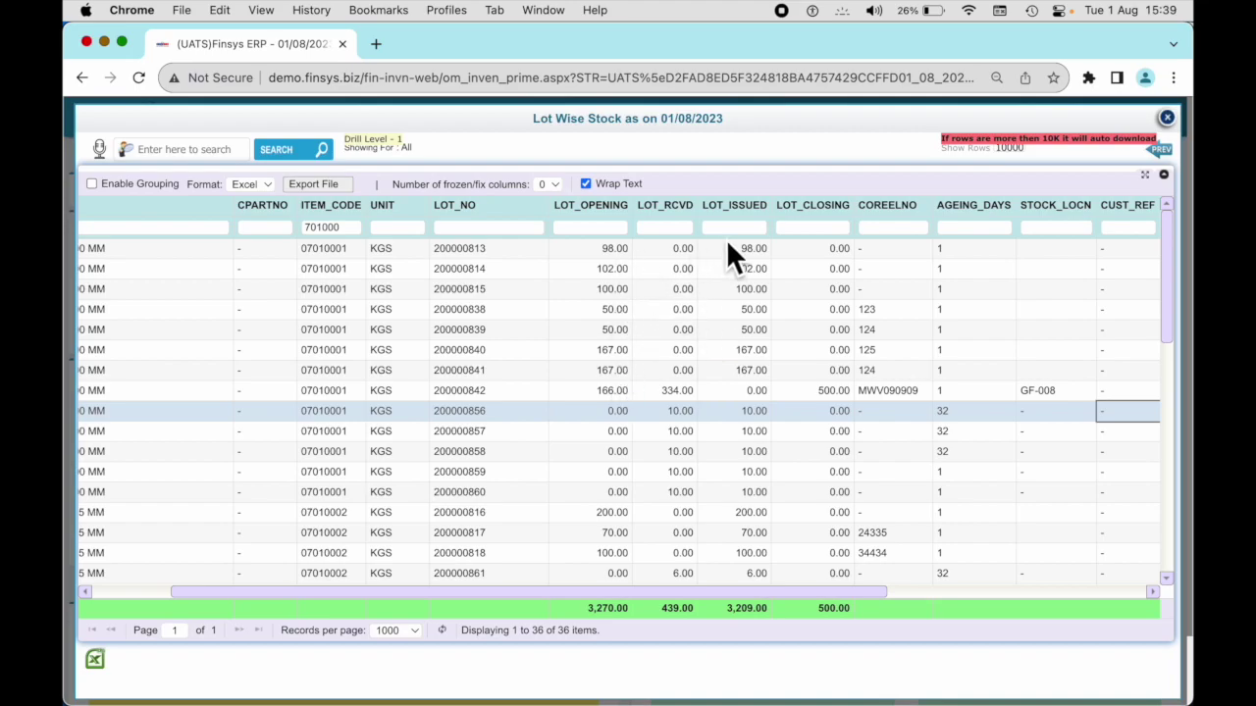
- Go through the LOT_ISSUED values of the filtered lots for items 07010001 to 07010003 and compare them with the opening and closing quantities
{"action": "left_click", "coordinate": [744, 396]}
{"action": "key", "text": "Up"}
{"action": "key", "text": "Up"}
{"action": "key", "text": "Up"}
{"action": "key", "text": "Up"}
{"action": "key", "text": "Up"}
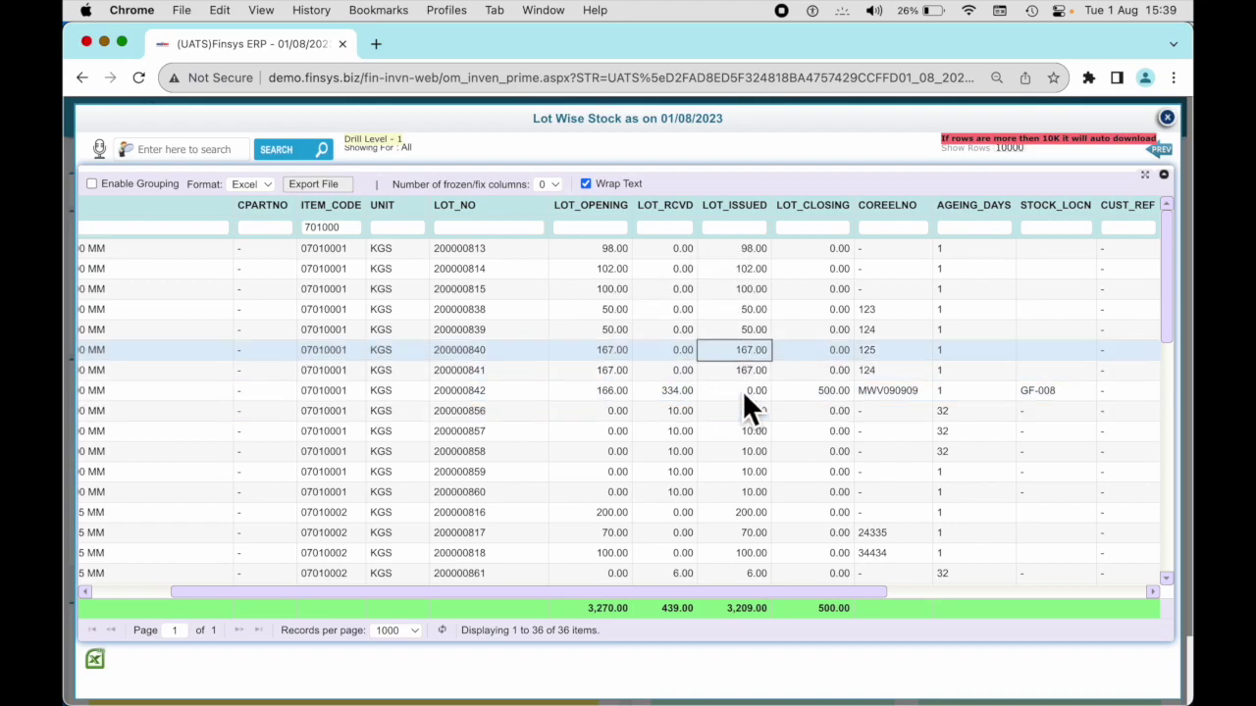
{"action": "key", "text": "Down"}
{"action": "key", "text": "Down"}
{"action": "key", "text": "Down"}
{"action": "key", "text": "Down"}
{"action": "key", "text": "Down"}
{"action": "key", "text": "Down"}
{"action": "key", "text": "Down"}
{"action": "key", "text": "Down"}
{"action": "key", "text": "Down"}
{"action": "key", "text": "Down"}
{"action": "key", "text": "Down"}
{"action": "key", "text": "Down"}
{"action": "key", "text": "Down"}
{"action": "key", "text": "Down"}
{"action": "key", "text": "Down"}
{"action": "key", "text": "Down"}
{"action": "key", "text": "Down"}
{"action": "key", "text": "Down"}
{"action": "key", "text": "Down"}
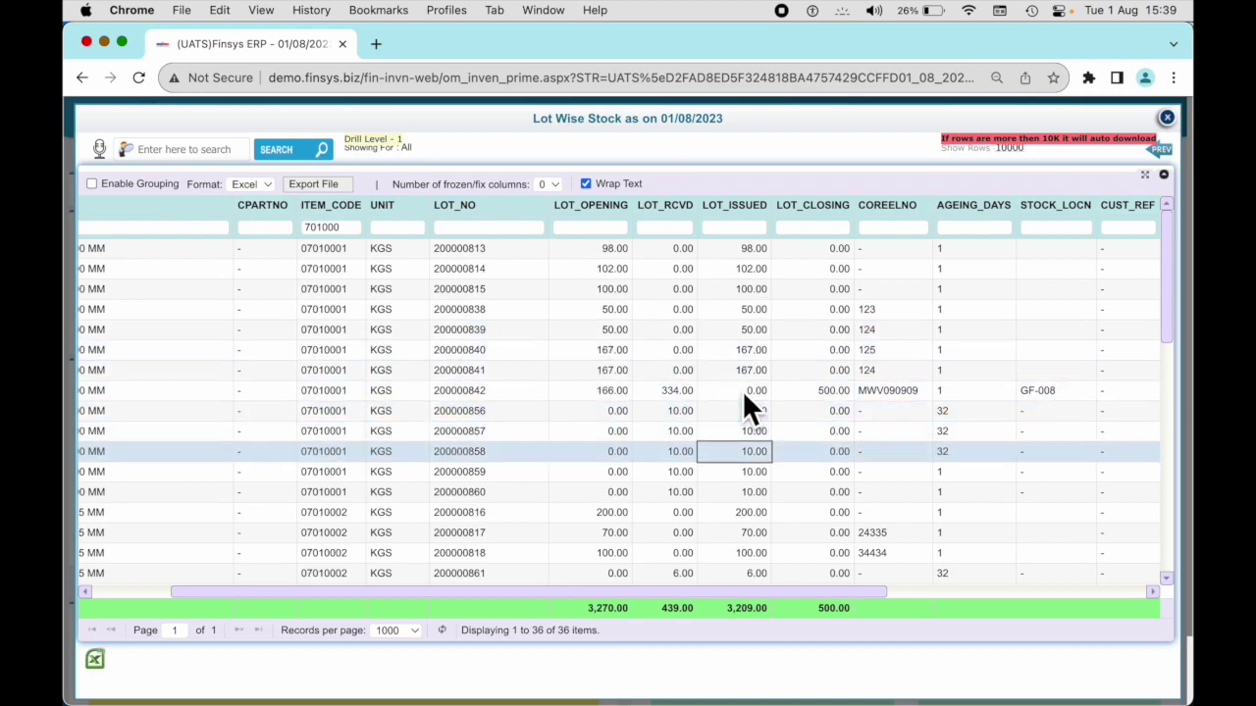
{"action": "key", "text": "Down"}
{"action": "key", "text": "Down"}
{"action": "key", "text": "Down"}
{"action": "key", "text": "Down"}
{"action": "key", "text": "Down"}
{"action": "key", "text": "Down"}
{"action": "key", "text": "Down"}
{"action": "key", "text": "Down"}
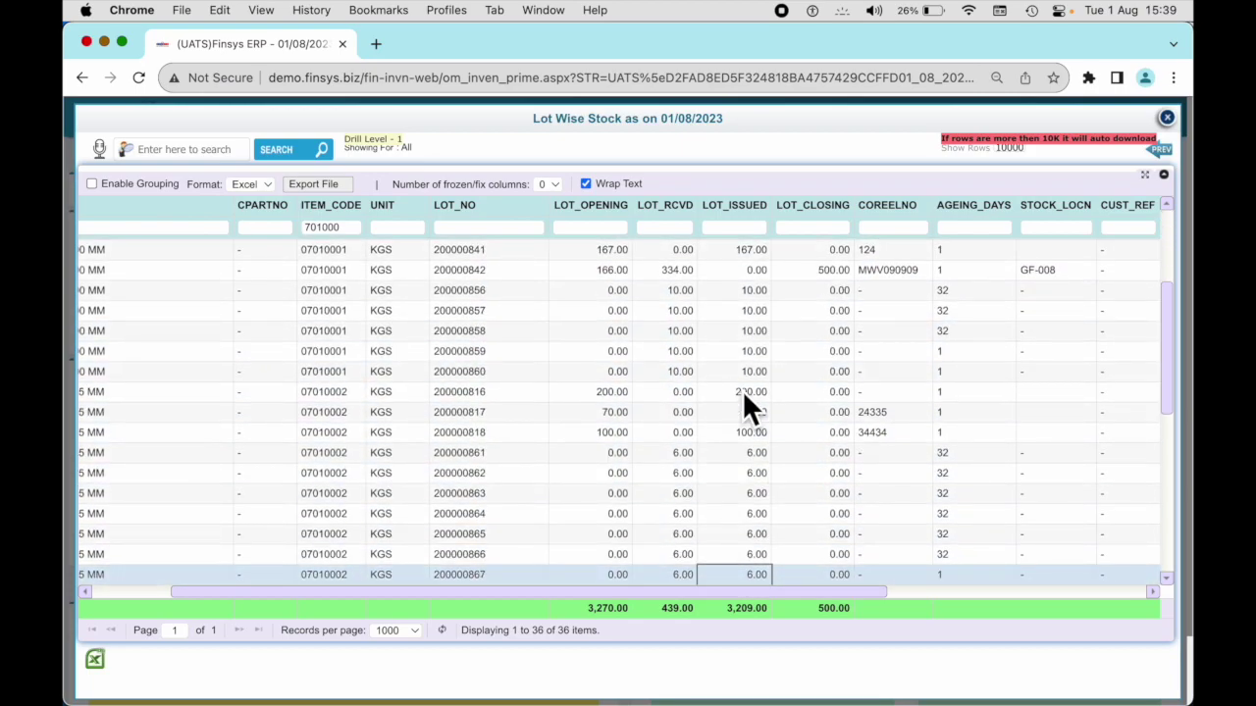
{"action": "key", "text": "Down"}
{"action": "key", "text": "Down"}
{"action": "key", "text": "Down"}
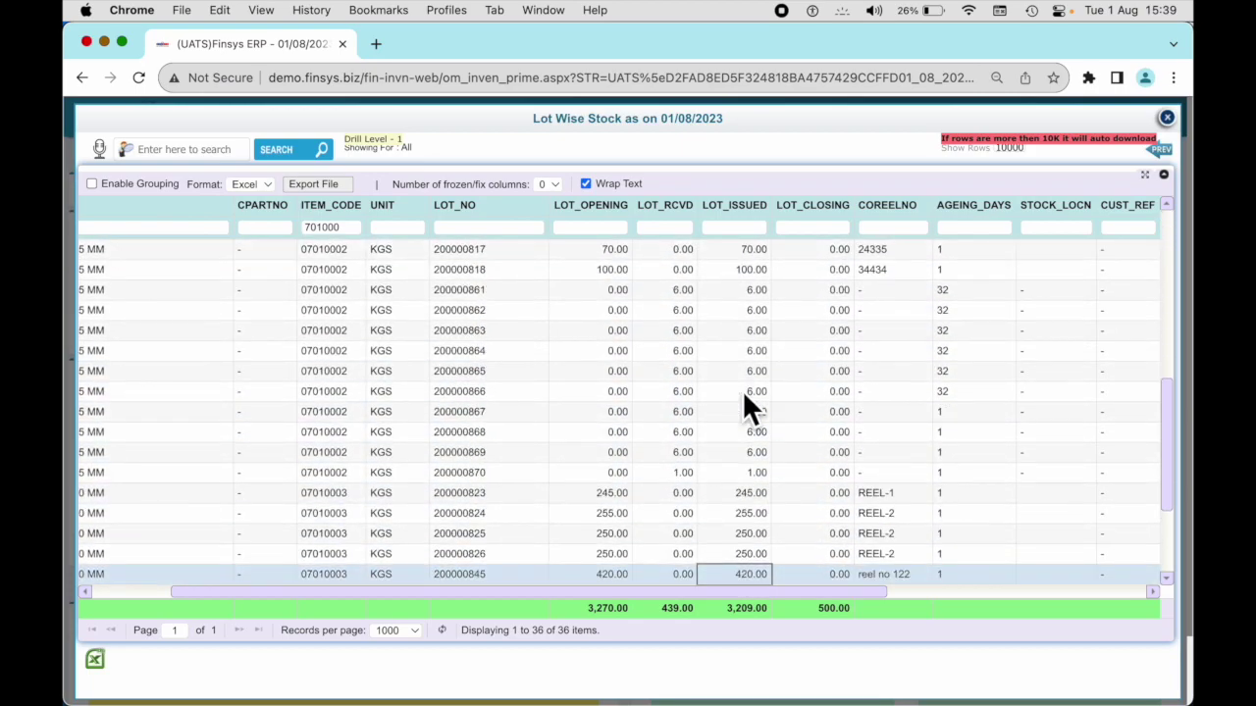
{"action": "key", "text": "Up"}
{"action": "key", "text": "Up"}
{"action": "key", "text": "Up"}
{"action": "key", "text": "Up"}
{"action": "key", "text": "Up"}
{"action": "key", "text": "Up"}
{"action": "key", "text": "Up"}
{"action": "key", "text": "Up"}
{"action": "key", "text": "Up"}
{"action": "key", "text": "Up"}
{"action": "key", "text": "Up"}
{"action": "key", "text": "Up"}
{"action": "key", "text": "Up"}
{"action": "key", "text": "Up"}
{"action": "key", "text": "Up"}
{"action": "key", "text": "Up"}
{"action": "key", "text": "Up"}
{"action": "key", "text": "Up"}
{"action": "key", "text": "Up"}
{"action": "key", "text": "Up"}
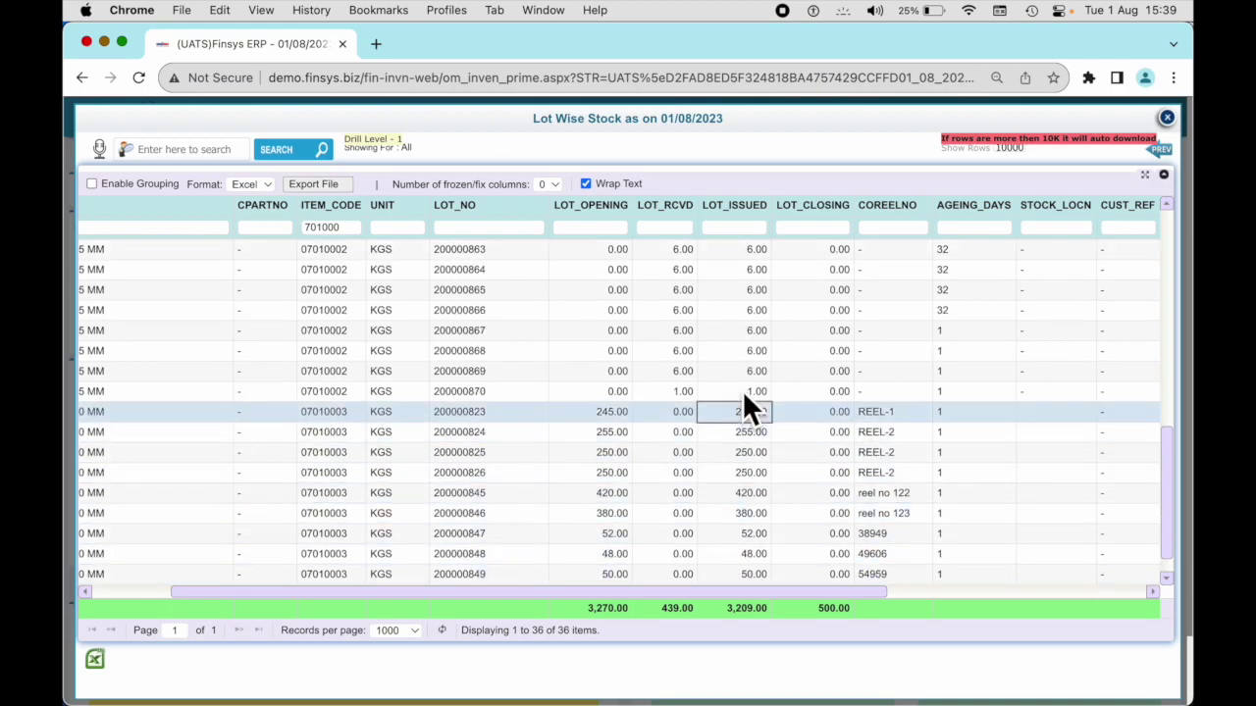
{"action": "key", "text": "Down"}
{"action": "key", "text": "Down"}
{"action": "key", "text": "Down"}
{"action": "key", "text": "Down"}
{"action": "key", "text": "Down"}
{"action": "key", "text": "Down"}
{"action": "key", "text": "Down"}
{"action": "key", "text": "Down"}
{"action": "key", "text": "Down"}
{"action": "key", "text": "Down"}
{"action": "key", "text": "Down"}
{"action": "key", "text": "Down"}
{"action": "key", "text": "Down"}
{"action": "key", "text": "Down"}
{"action": "key", "text": "Down"}
{"action": "key", "text": "Down"}
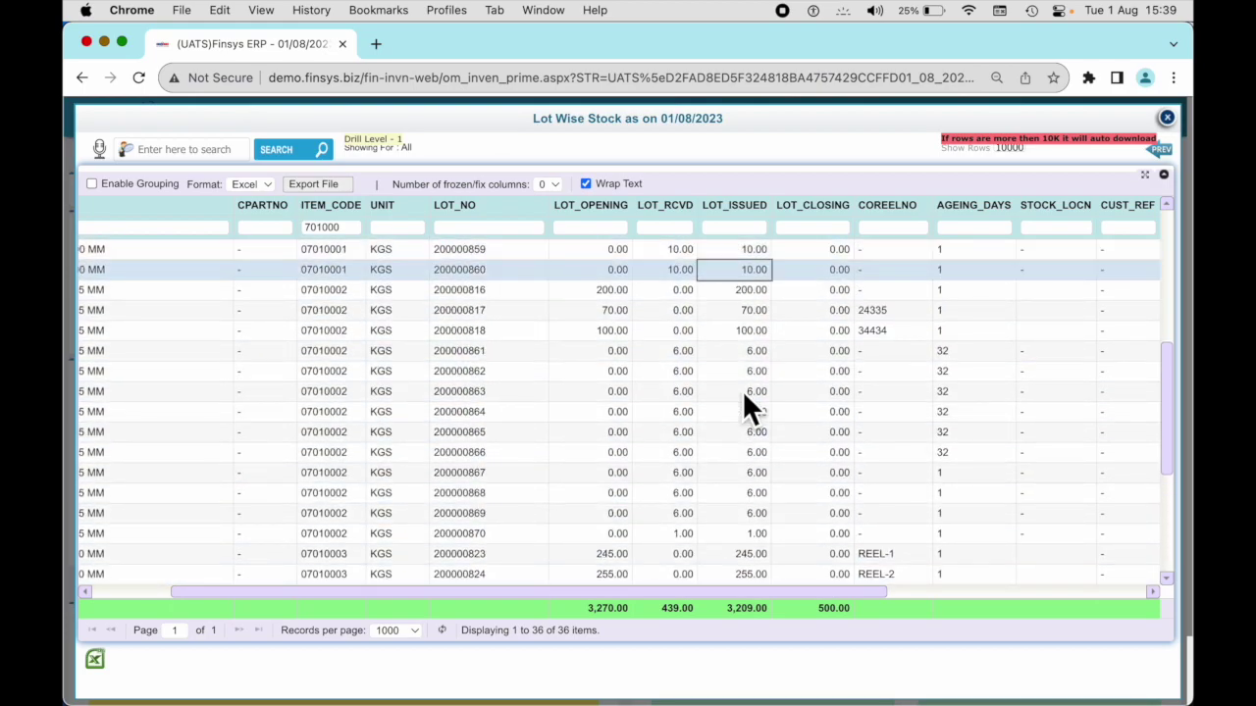
{"action": "key", "text": "Down"}
{"action": "key", "text": "Down"}
{"action": "key", "text": "Down"}
{"action": "key", "text": "Down"}
{"action": "key", "text": "Down"}
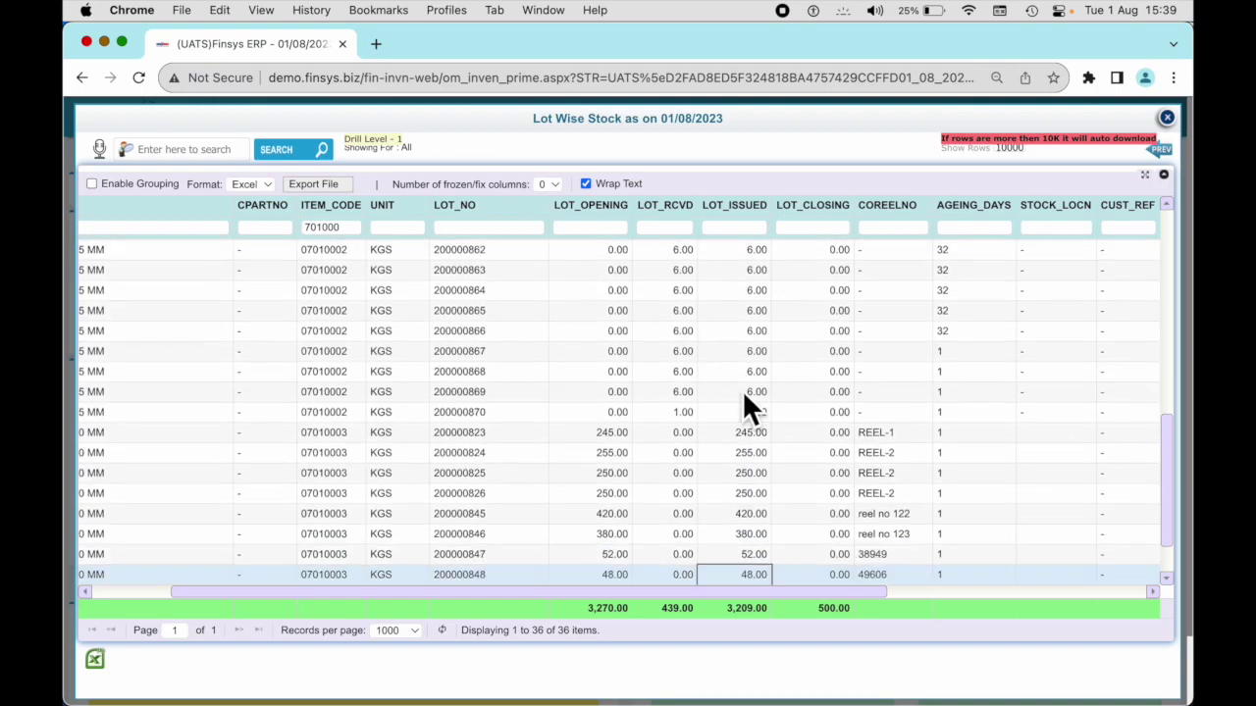
{"action": "key", "text": "Up"}
{"action": "key", "text": "Down"}
{"action": "key", "text": "Down"}
{"action": "key", "text": "Down"}
{"action": "key", "text": "Down"}
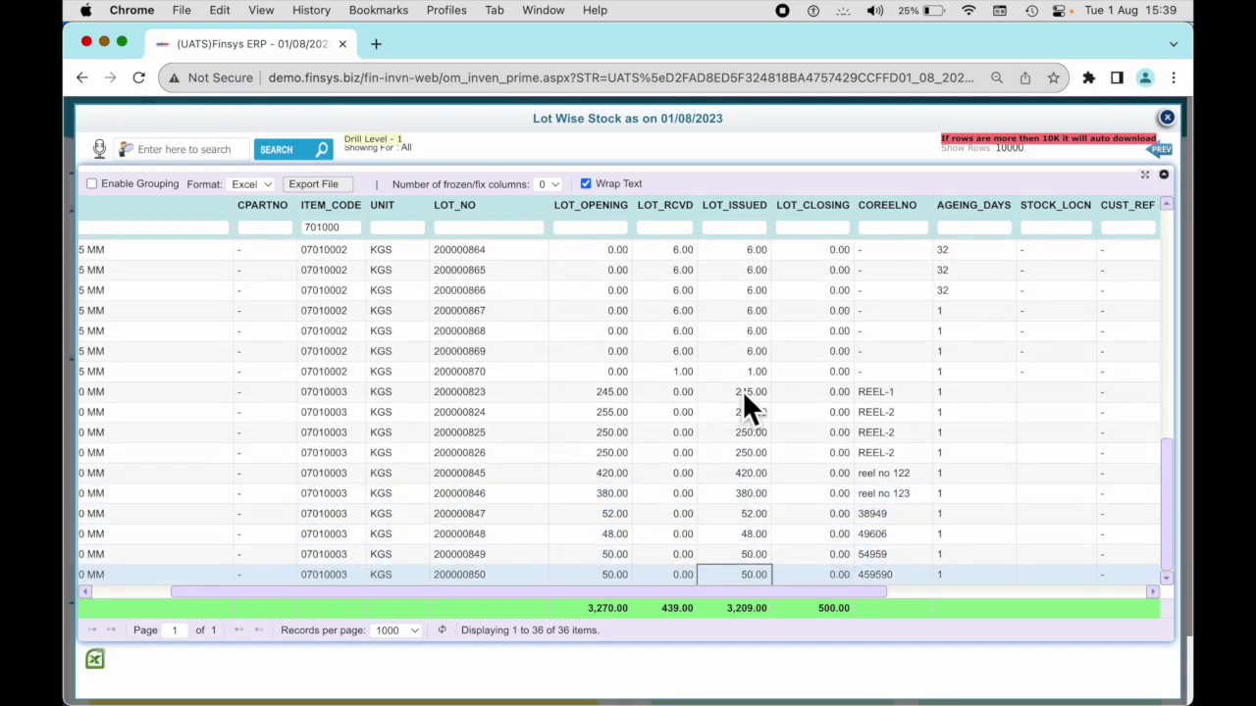
{"action": "key", "text": "Up"}
{"action": "key", "text": "Up"}
{"action": "key", "text": "Up"}
{"action": "key", "text": "Up"}
{"action": "key", "text": "Up"}
{"action": "key", "text": "Up"}
{"action": "key", "text": "Up"}
{"action": "key", "text": "Up"}
{"action": "key", "text": "Up"}
{"action": "key", "text": "Up"}
{"action": "key", "text": "Up"}
{"action": "key", "text": "Up"}
{"action": "key", "text": "Up"}
{"action": "key", "text": "Up"}
{"action": "key", "text": "Up"}
{"action": "key", "text": "Up"}
{"action": "key", "text": "Up"}
{"action": "key", "text": "Up"}
{"action": "key", "text": "Up"}
{"action": "key", "text": "Up"}
{"action": "key", "text": "Up"}
{"action": "key", "text": "Up"}
{"action": "key", "text": "Up"}
{"action": "key", "text": "Up"}
{"action": "key", "text": "Up"}
{"action": "key", "text": "Up"}
{"action": "key", "text": "Up"}
{"action": "key", "text": "Up"}
{"action": "key", "text": "Up"}
{"action": "key", "text": "Up"}
{"action": "key", "text": "Up"}
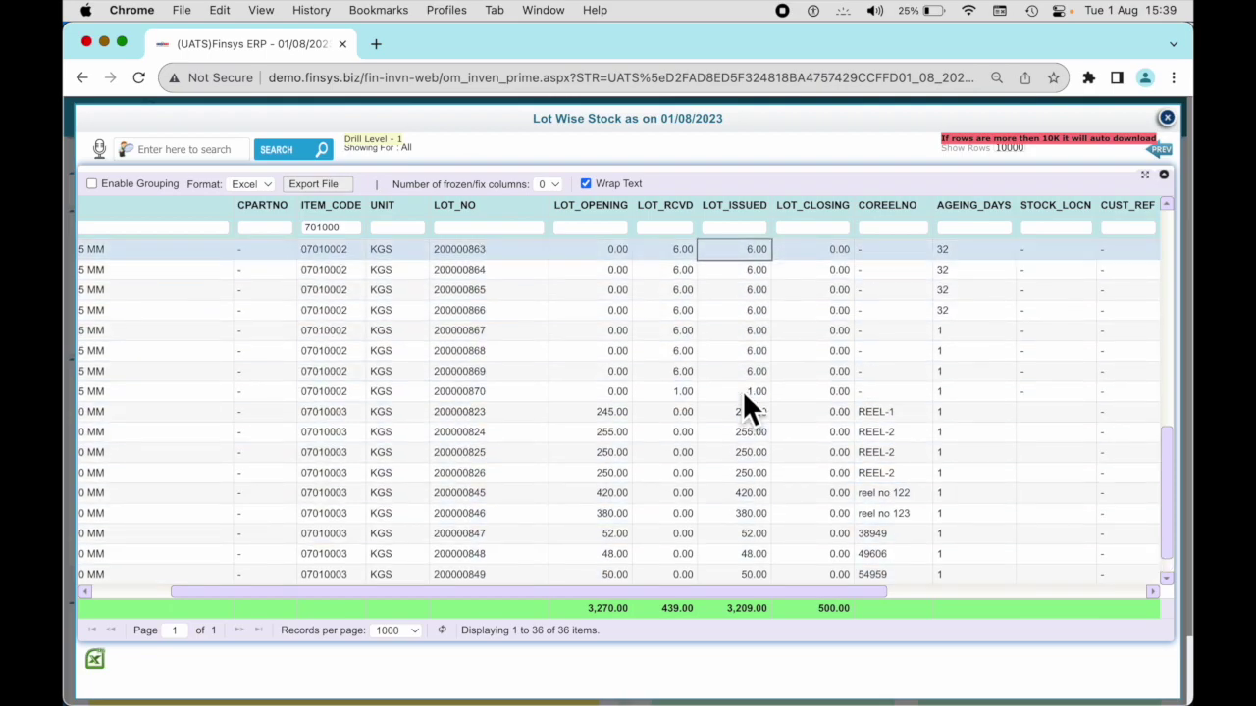